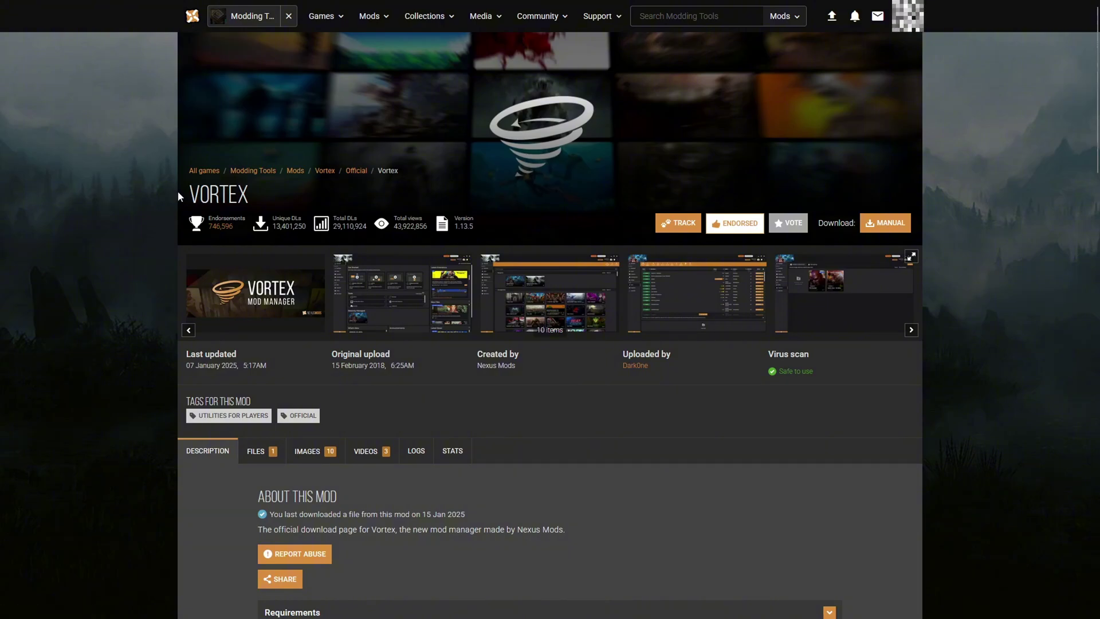
- From the Nexus Mods home page, search mods for "mod organizer" and open the Mod Organizer 2 page
left_click_drag(184, 192, 249, 193)
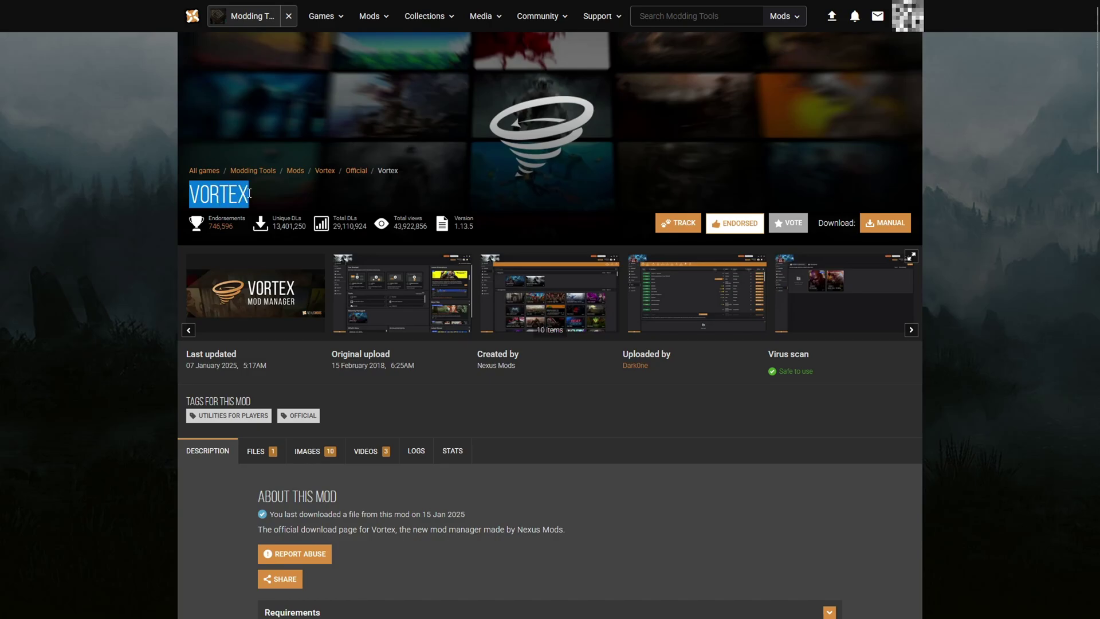
left_click(249, 193)
left_click(188, 21)
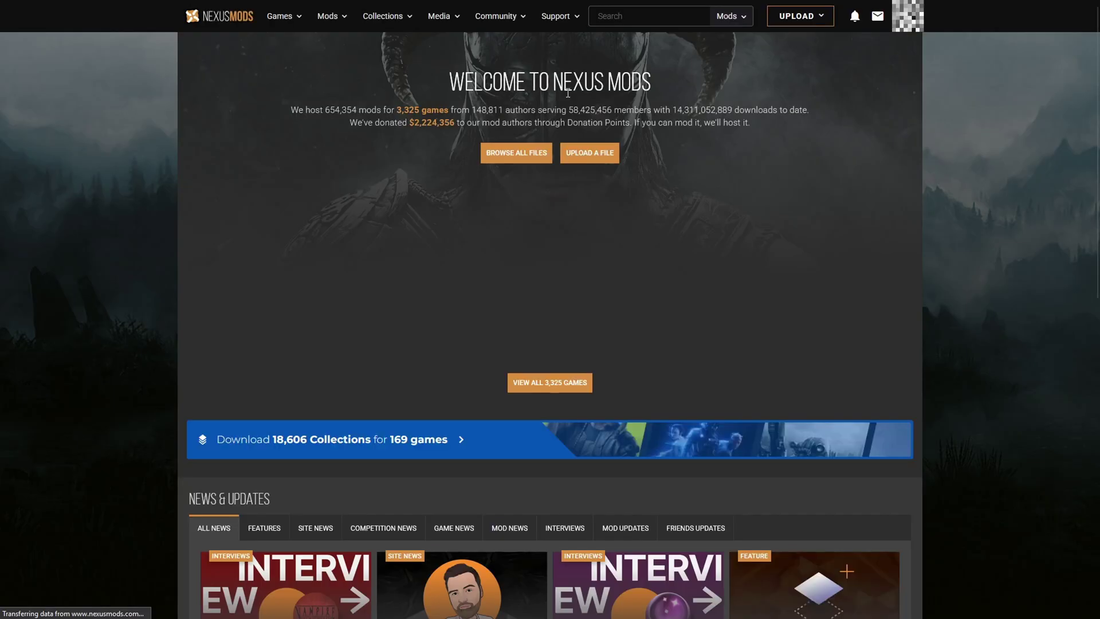
left_click(654, 21)
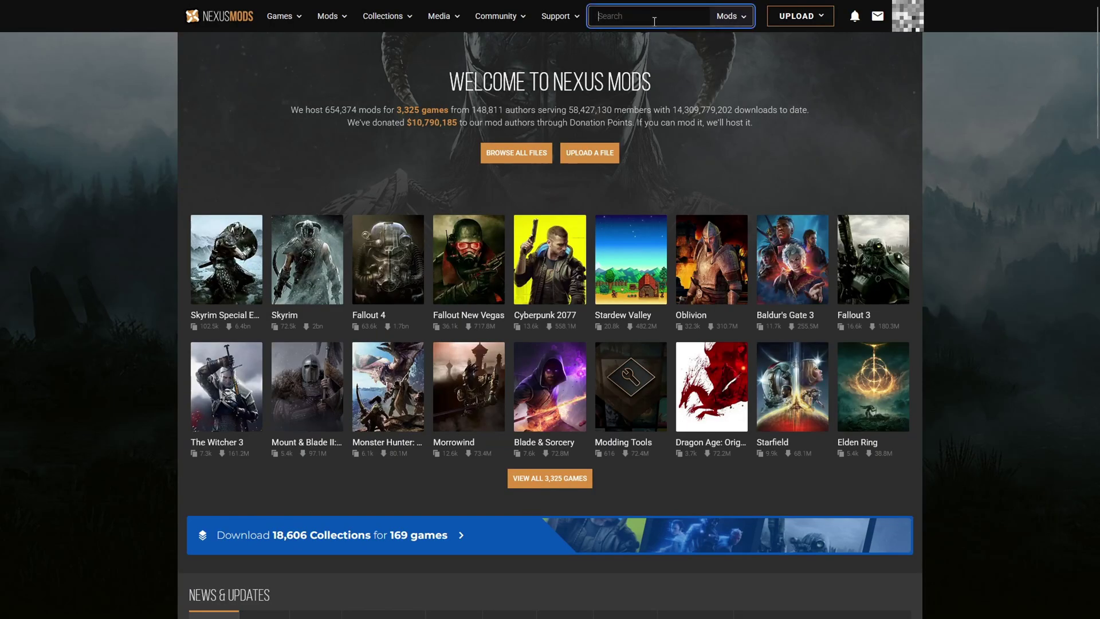
type("mod organiz")
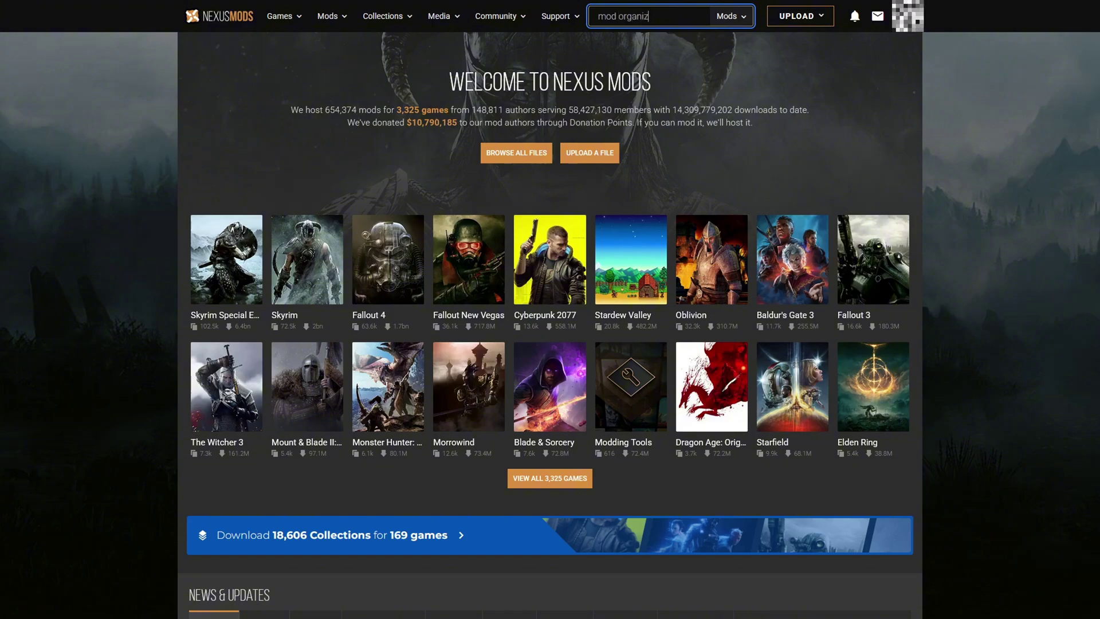
type("er")
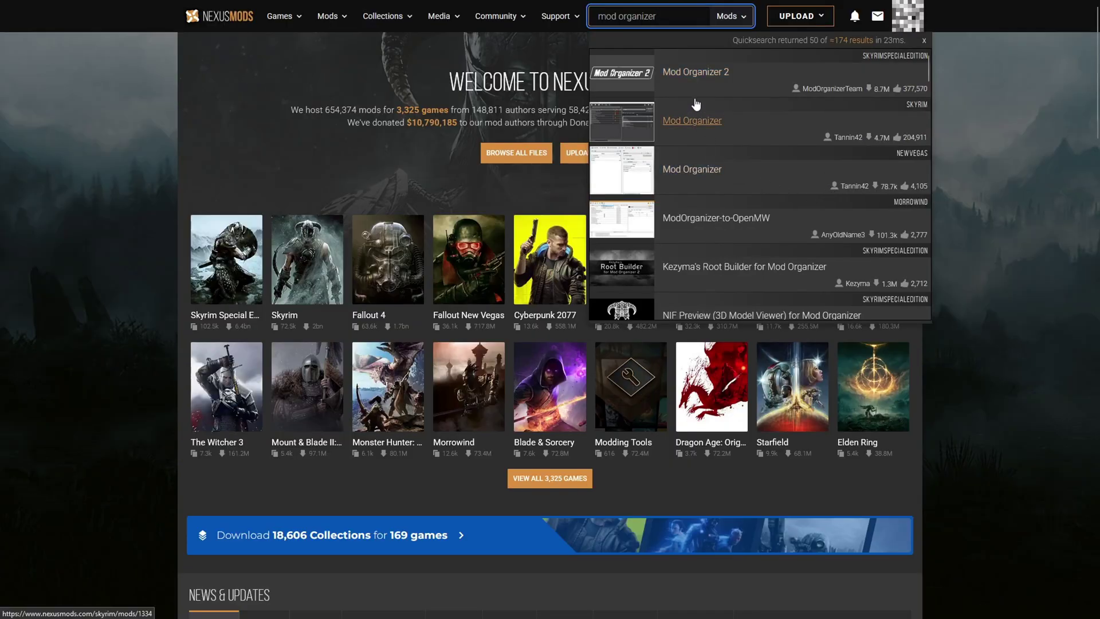
left_click(702, 84)
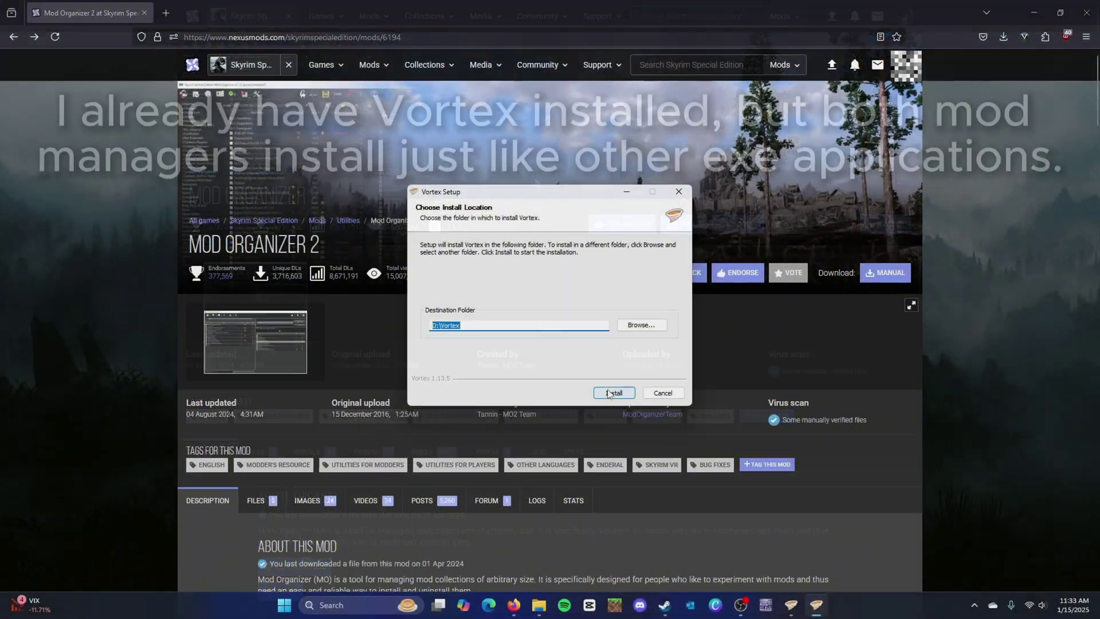
- Install Vortex into the destination folder D:\Vortex
left_click(610, 393)
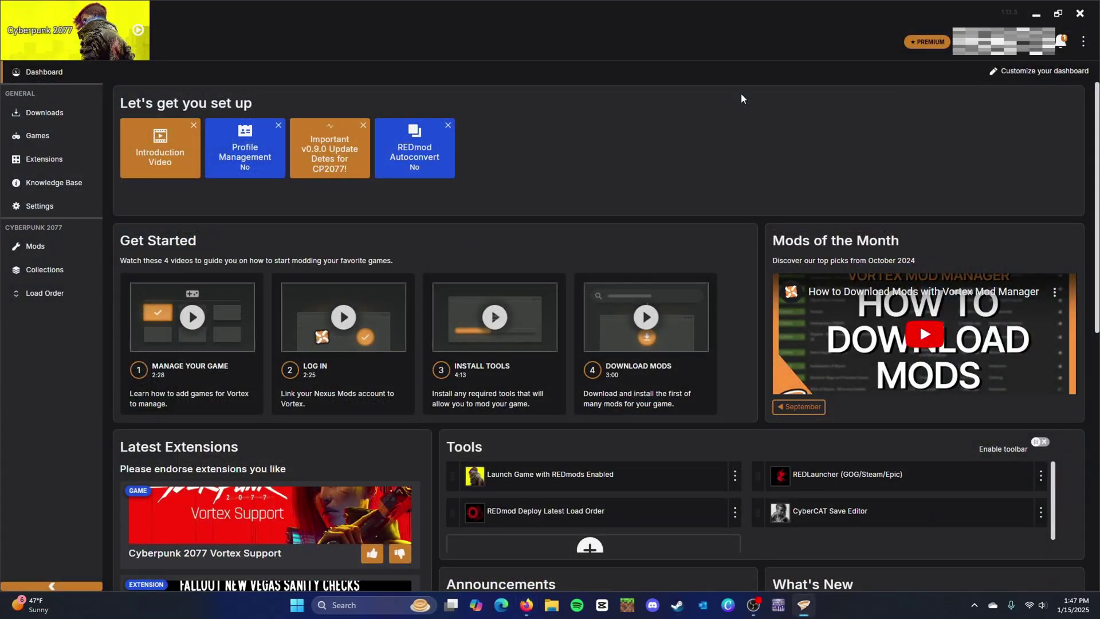
- Open the games library in Vortex and look through the managed and unmanaged games
left_click(51, 135)
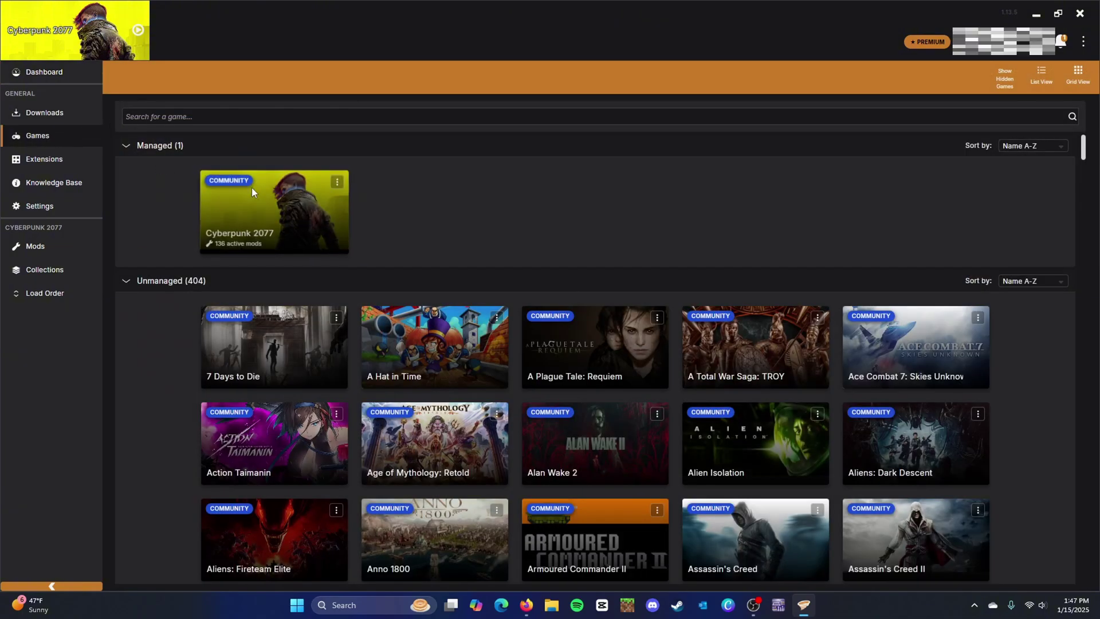
scroll(427, 246, "down", 7)
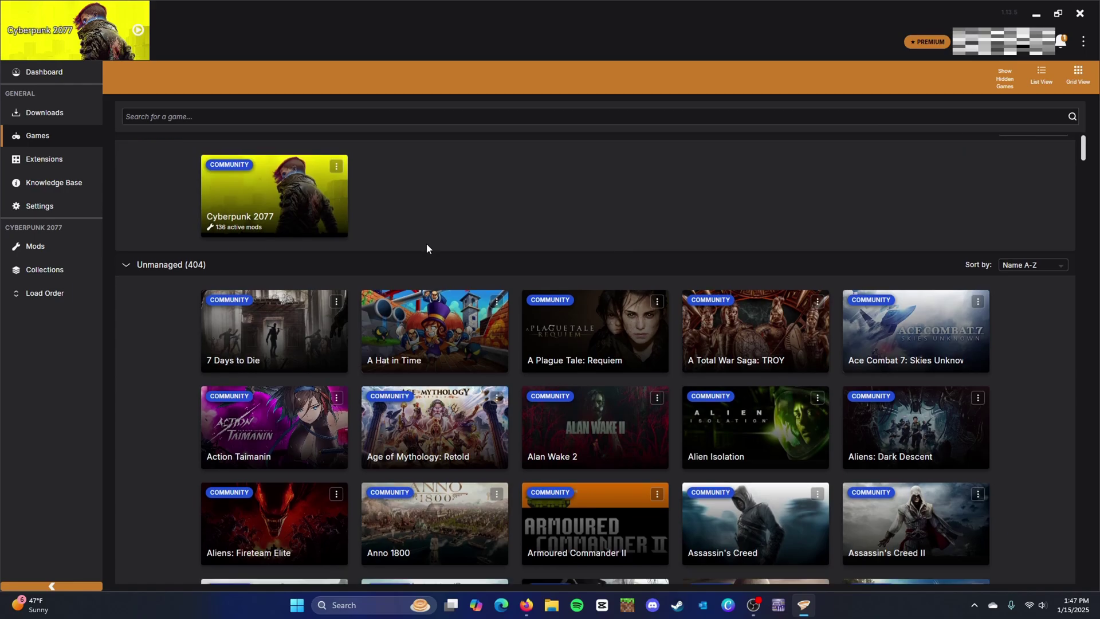
scroll(426, 246, "down", 3)
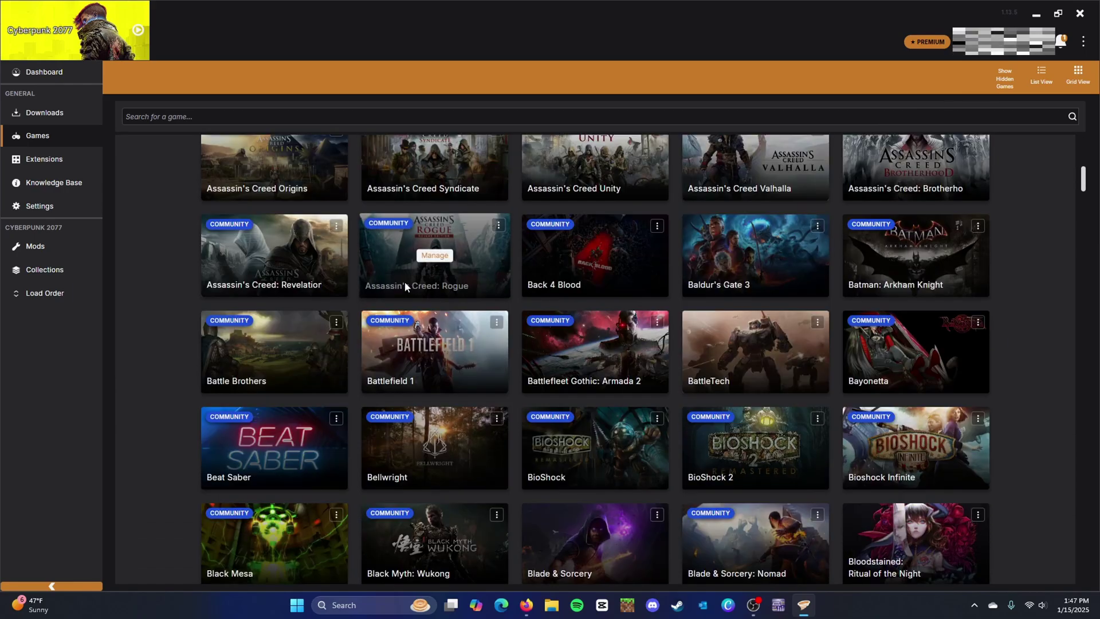
scroll(411, 401, "down", 2)
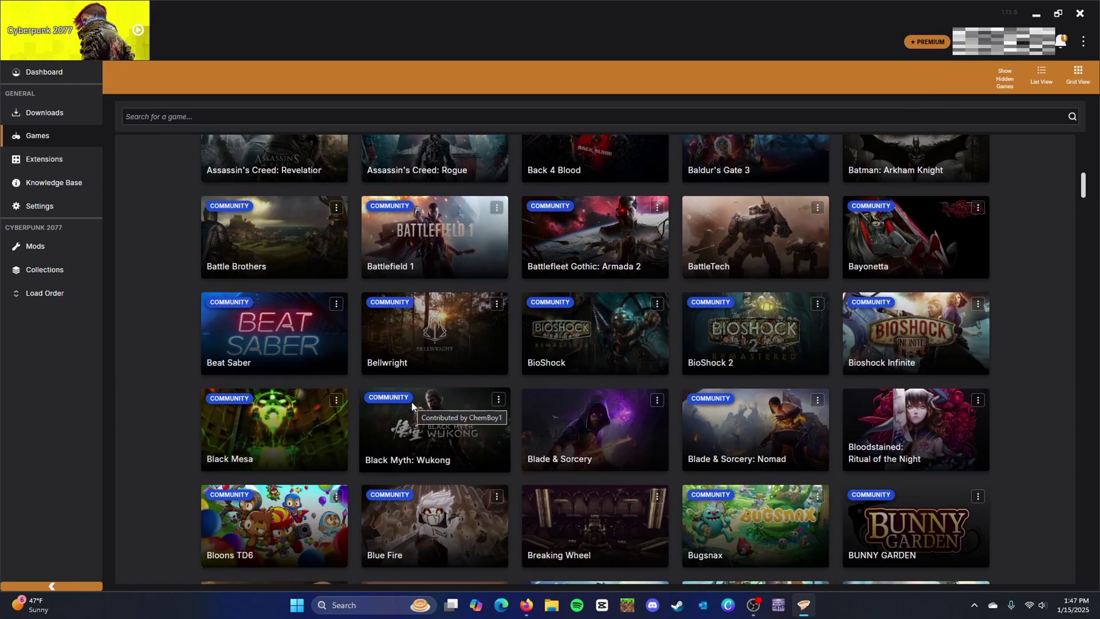
scroll(411, 404, "up", 10)
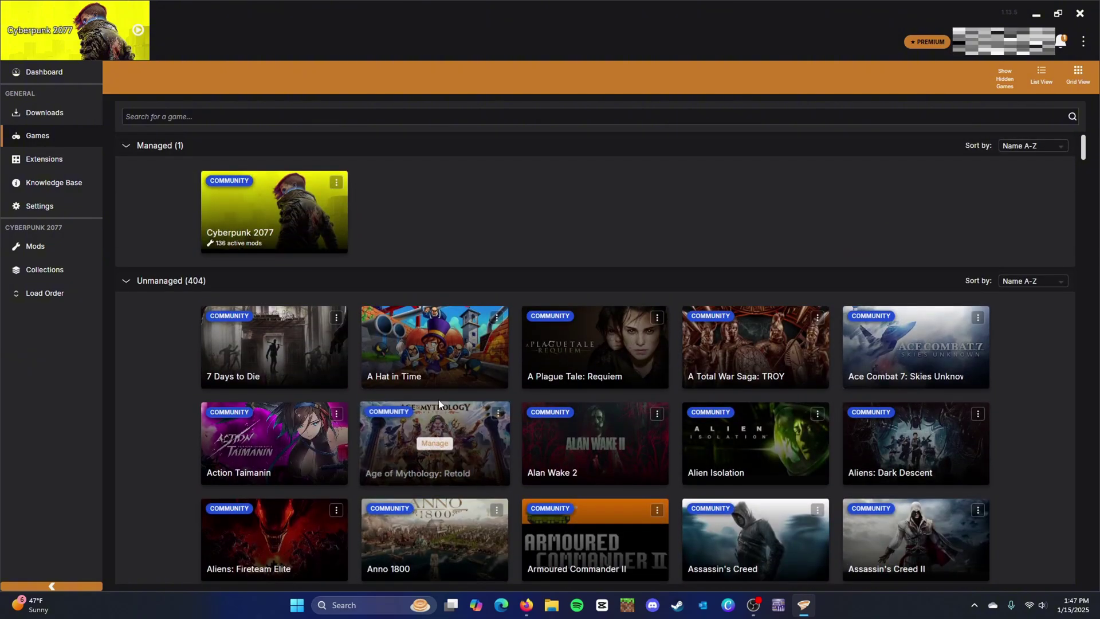
- Search the games library for "cy" and clear the search
left_click(342, 113)
type("cy")
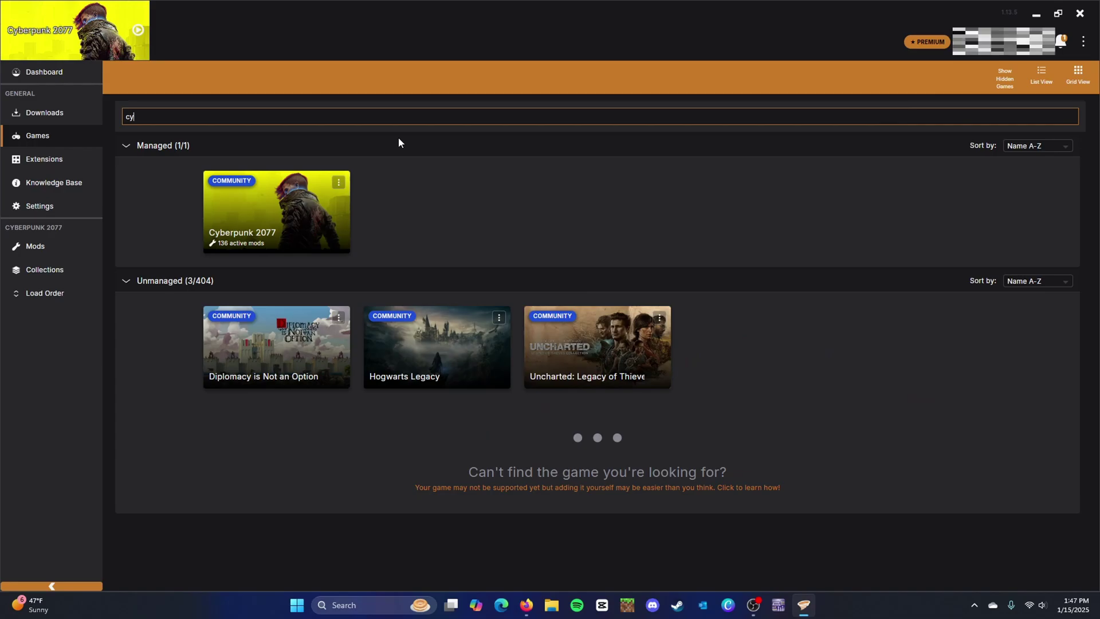
key("BackSpace")
key("BackSpace")
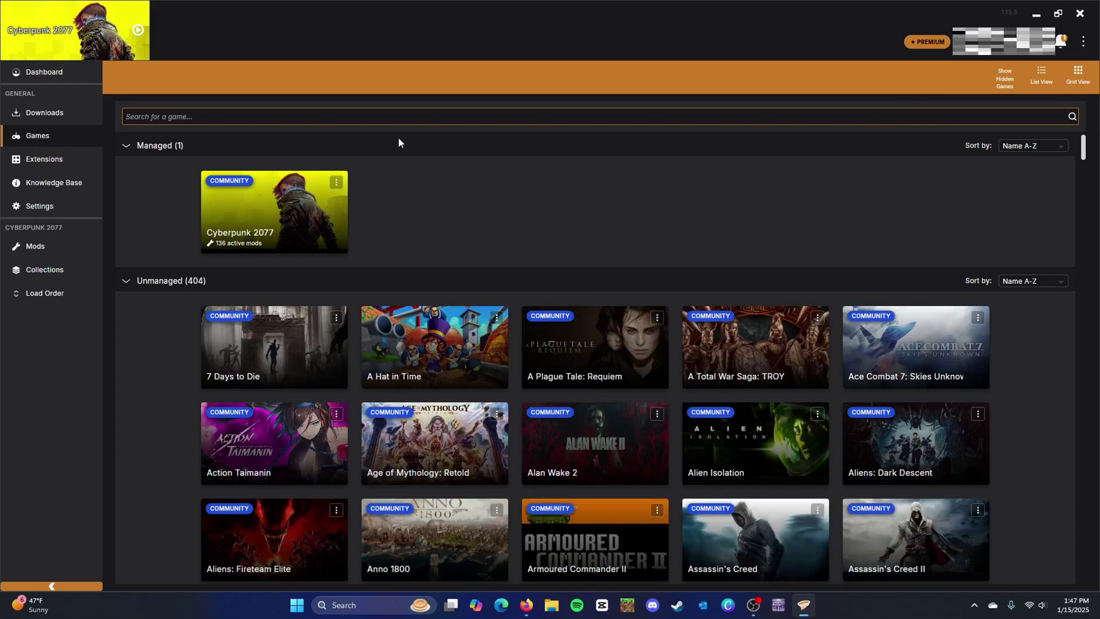
- View the details and management options of the managed game Cyberpunk 2077, and close them
left_click(339, 181)
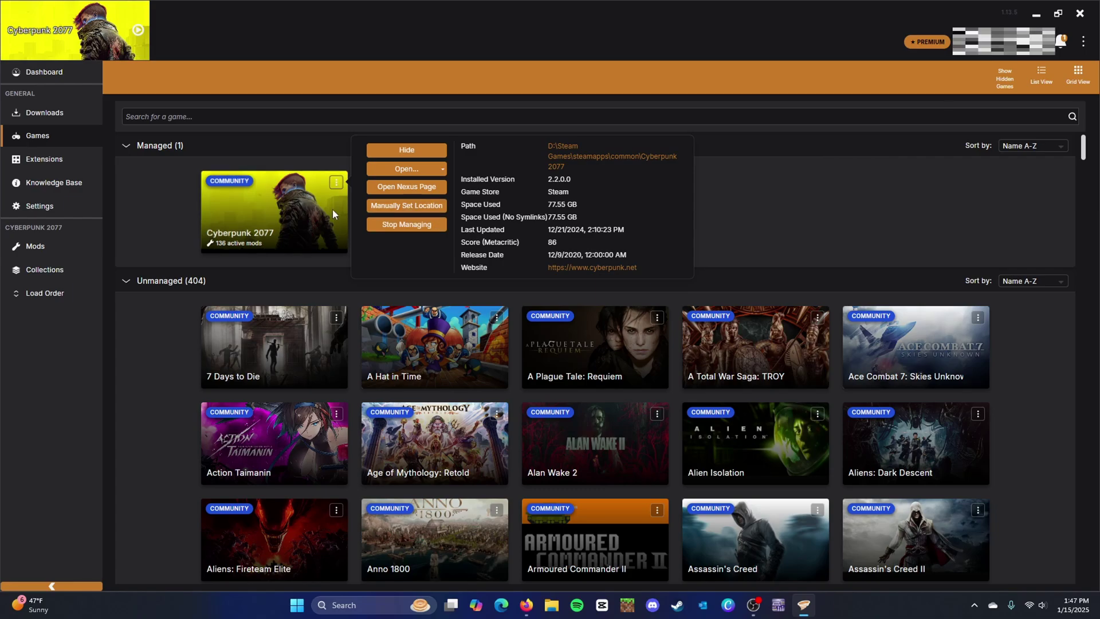
left_click(177, 205)
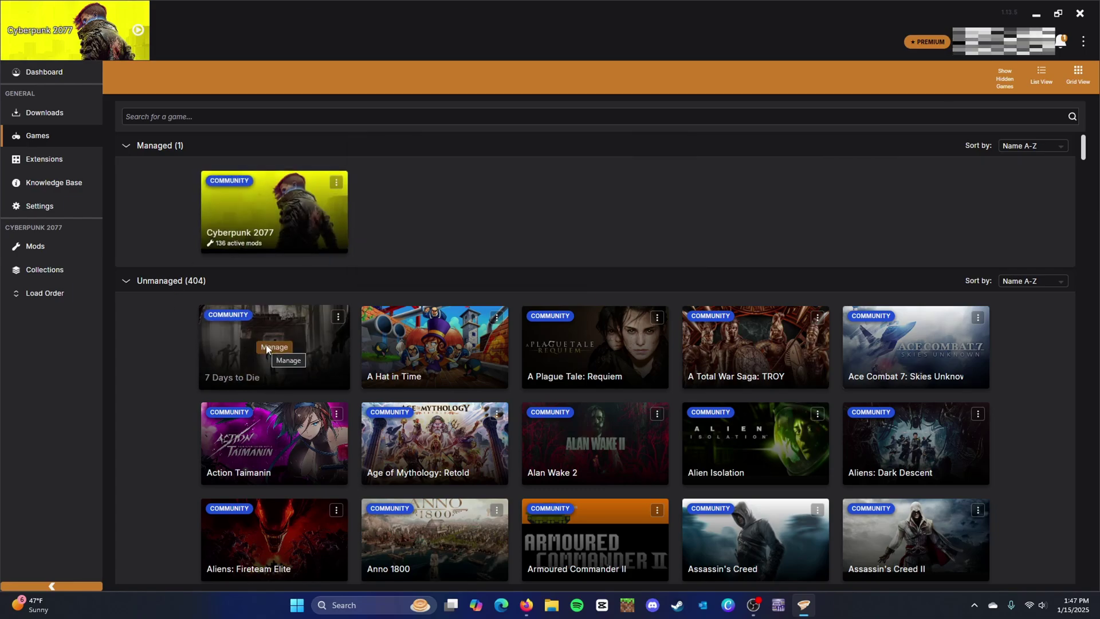
left_click(267, 347)
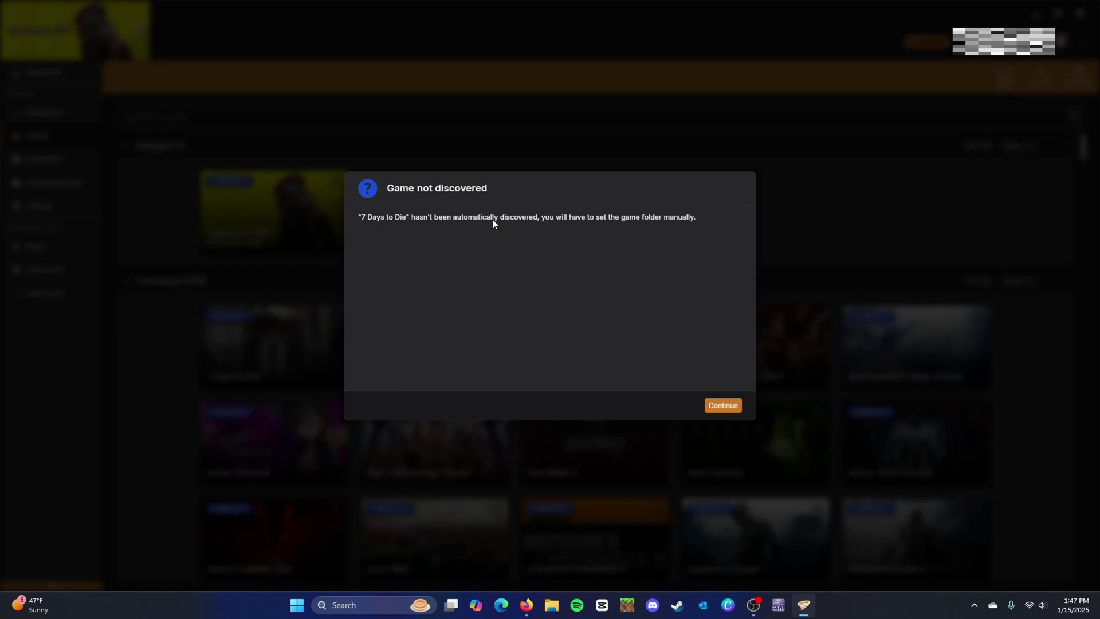
left_click(717, 404)
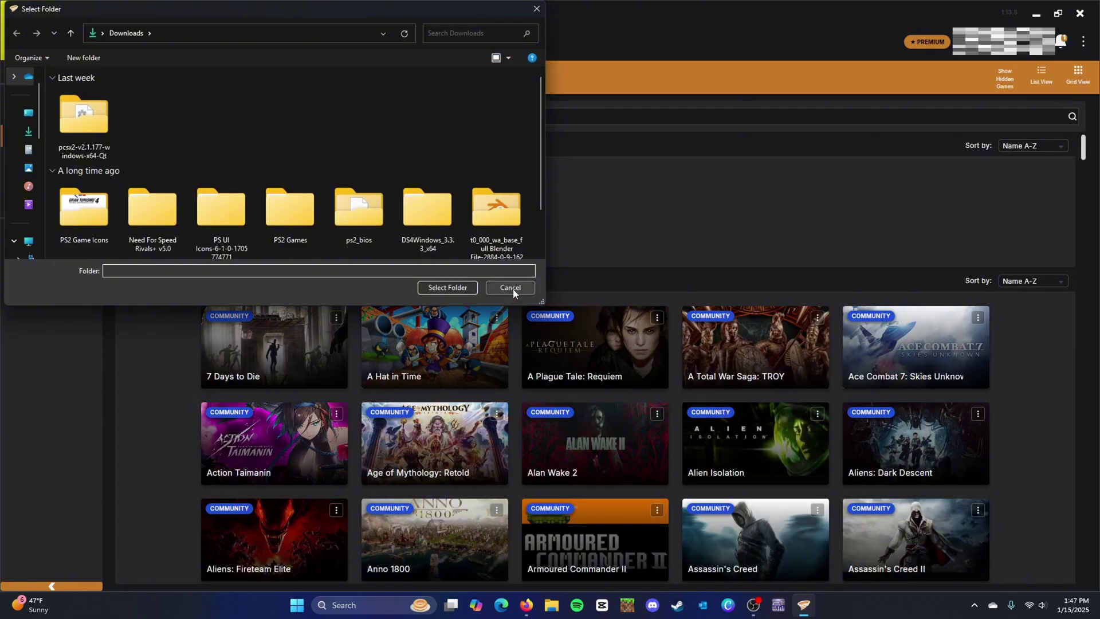
left_click(511, 288)
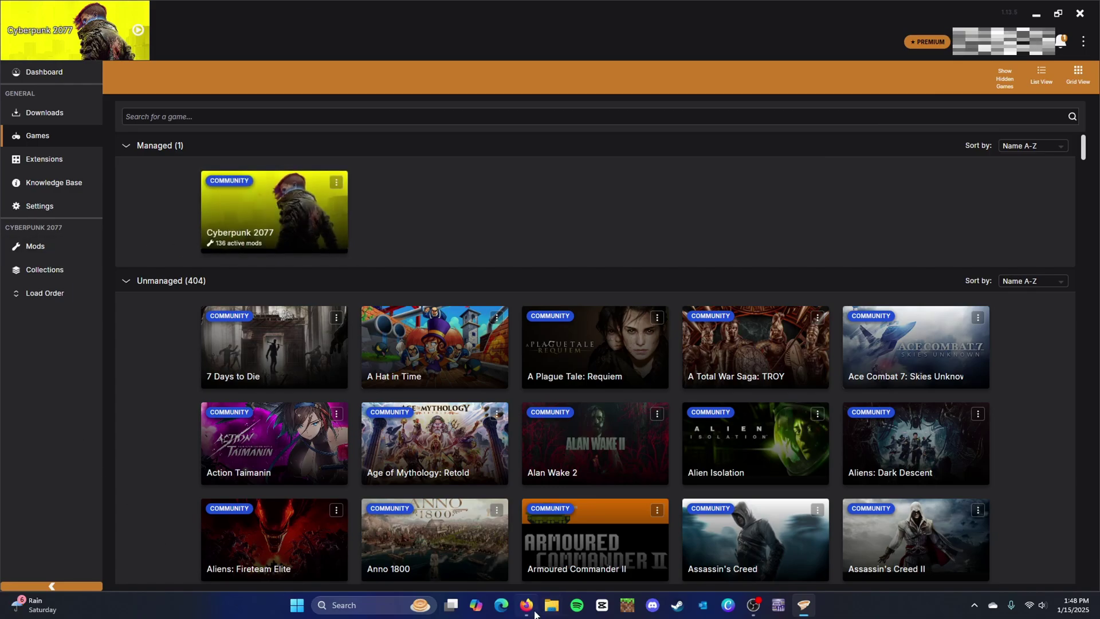
- Switch to Firefox and examine the Cyberpunk 2077 Vortex Support page, including its description and changelog
mouse_move(525, 605)
left_click(503, 558)
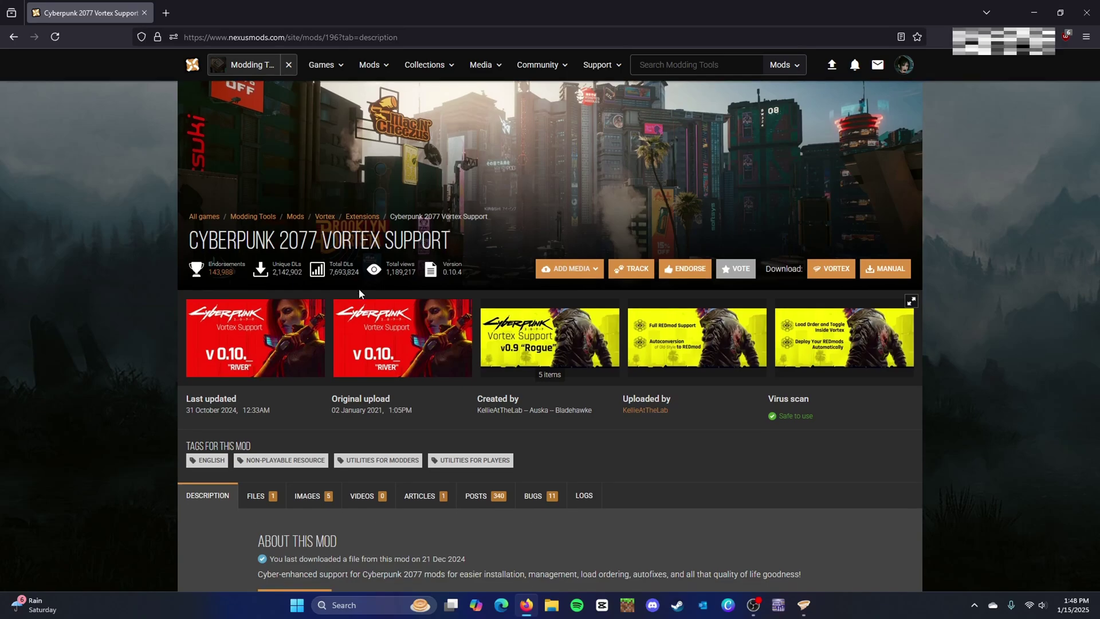
scroll(358, 287, "down", 8)
scroll(360, 289, "down", 8)
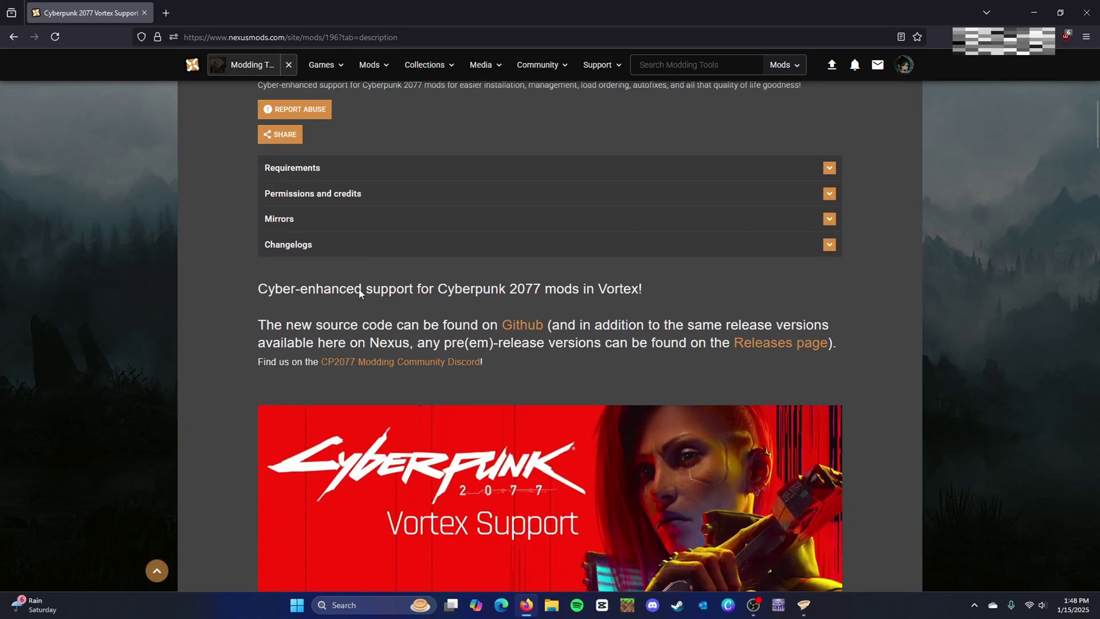
scroll(358, 293, "down", 10)
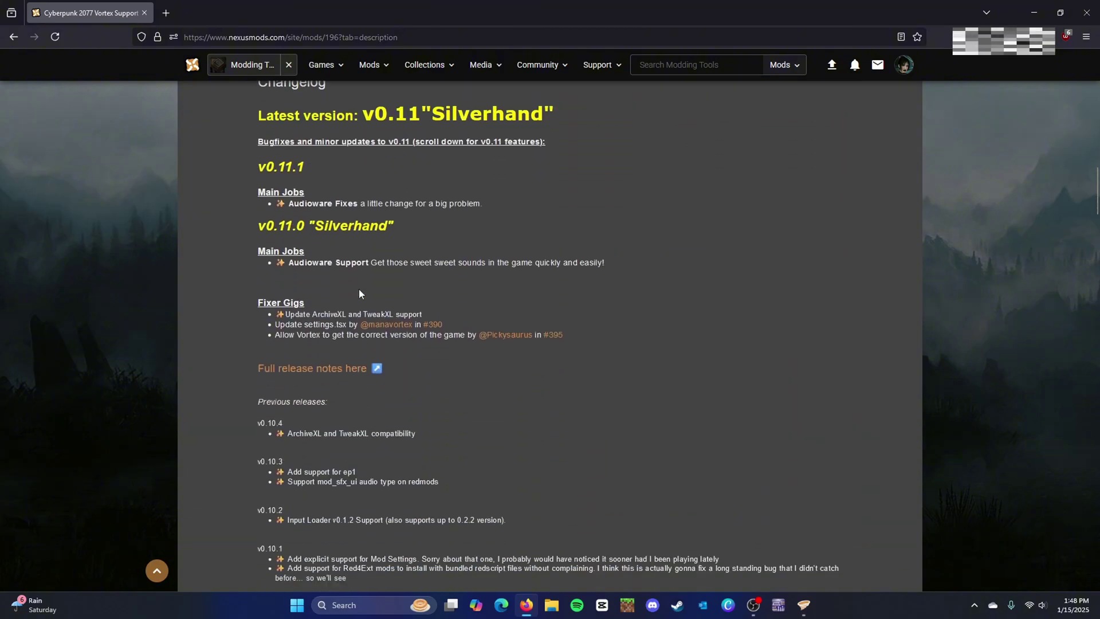
scroll(359, 293, "up", 11)
scroll(358, 293, "up", 12)
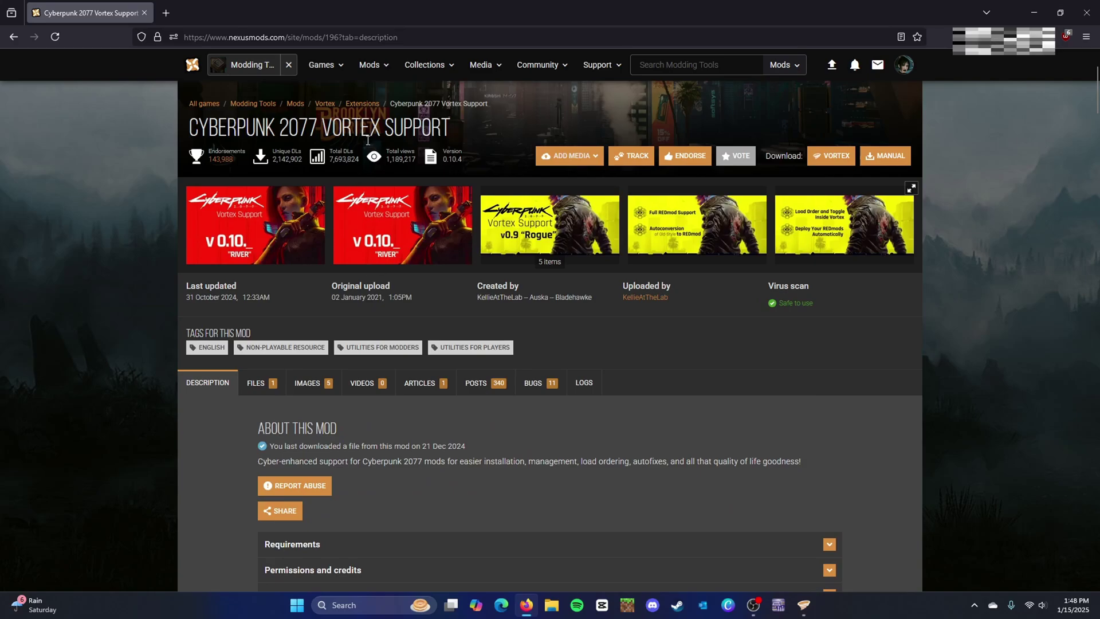
left_click_drag(332, 132, 381, 131)
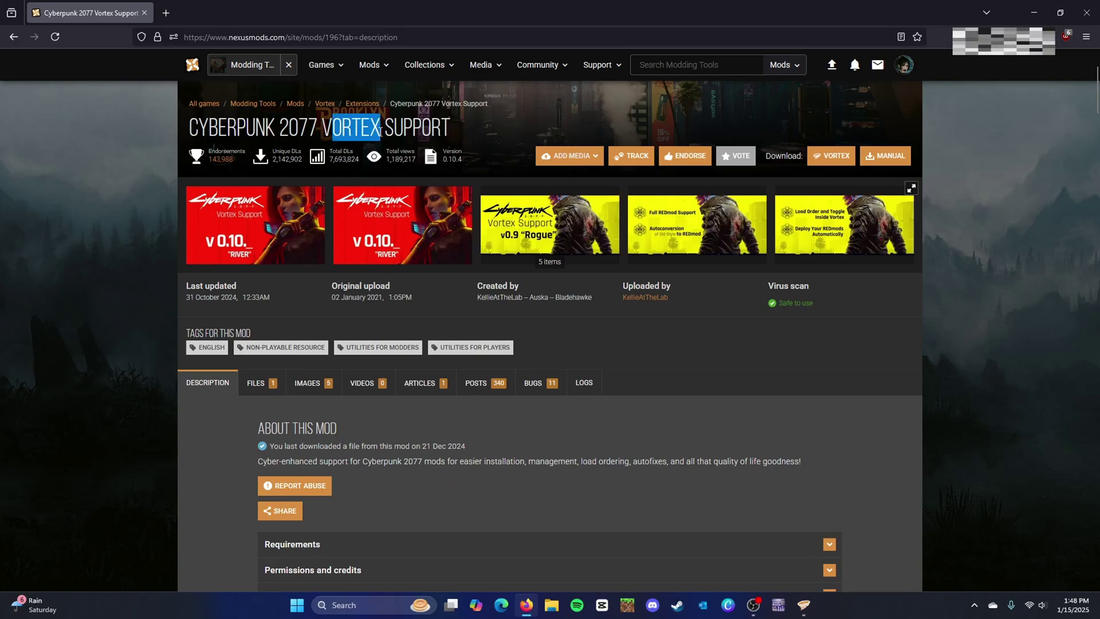
left_click(381, 130)
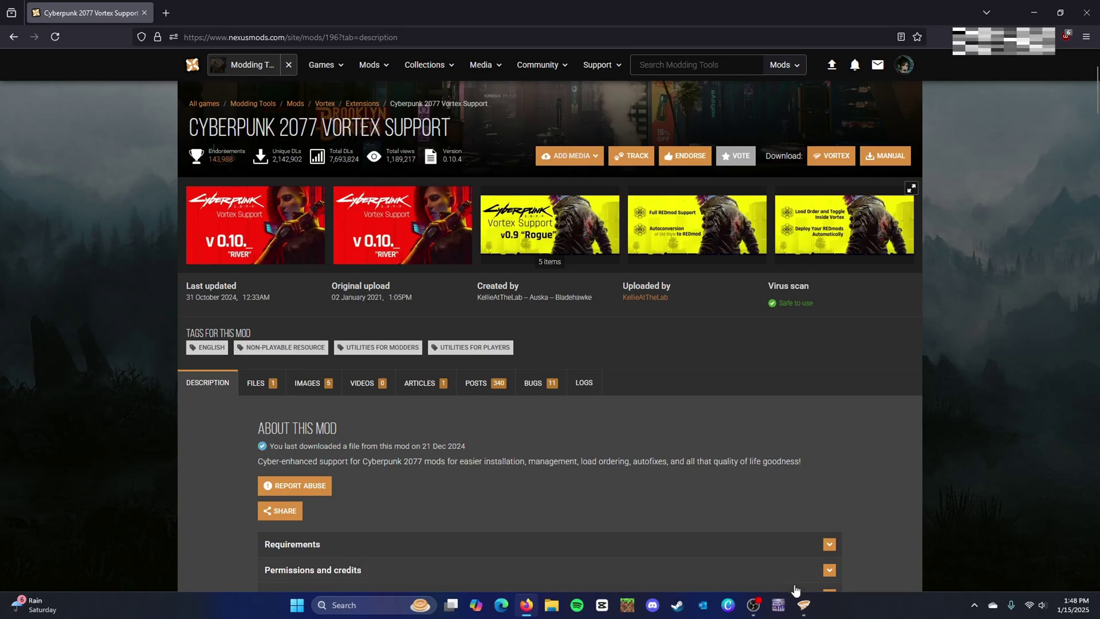
- Switch back to Vortex and open the mods list for Cyberpunk 2077
left_click(804, 606)
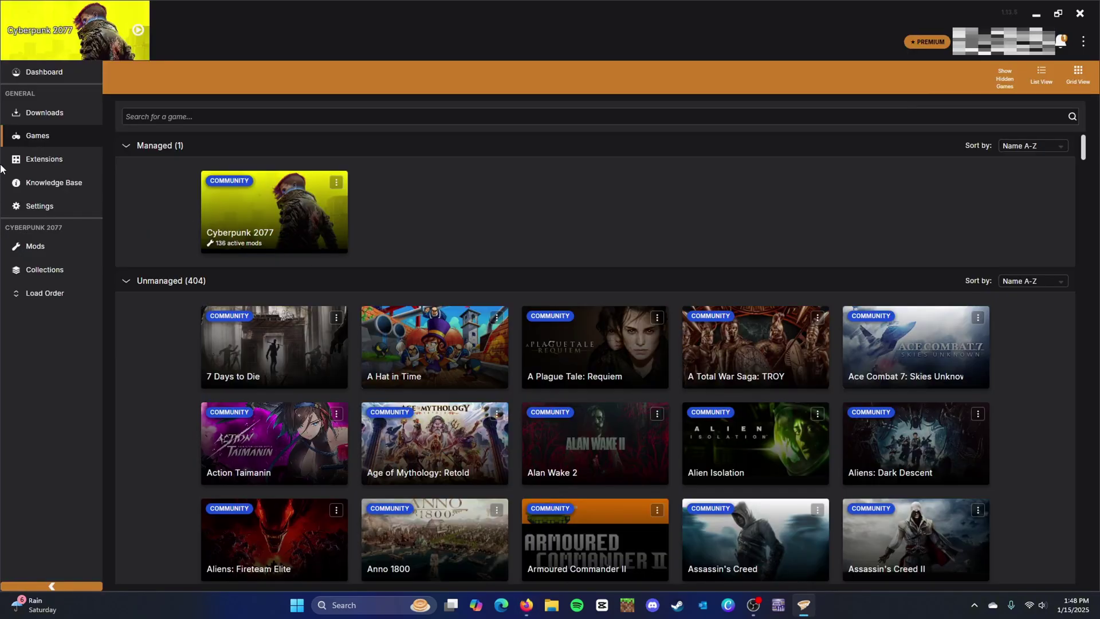
left_click(58, 247)
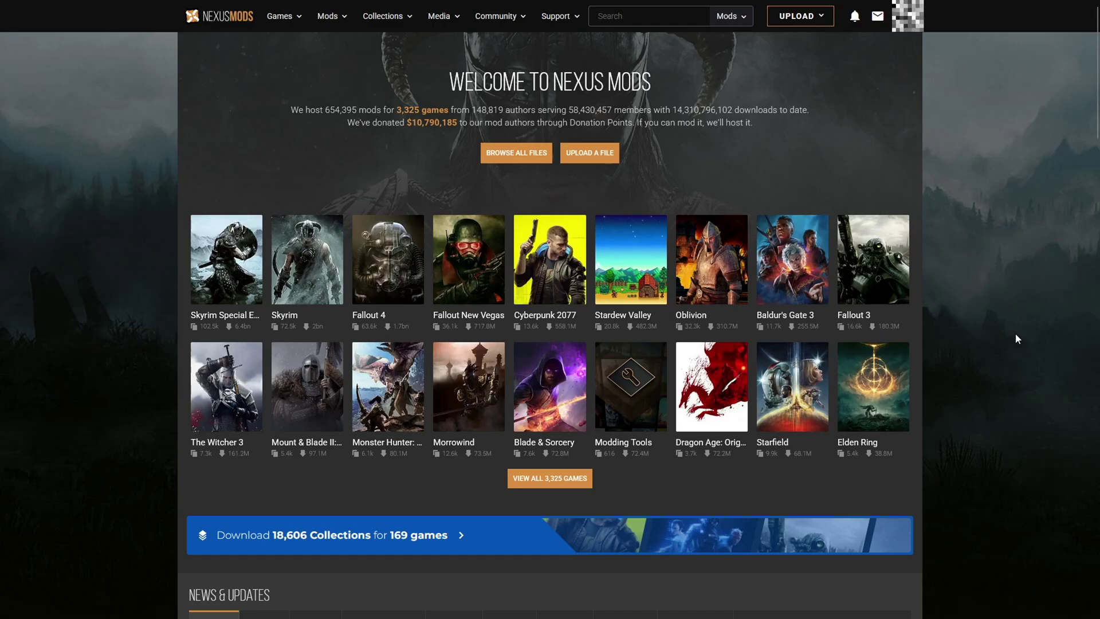
- Open the Cyberpunk 2077 page on the Nexus Mods site and browse its hot and newest mods
left_click(556, 297)
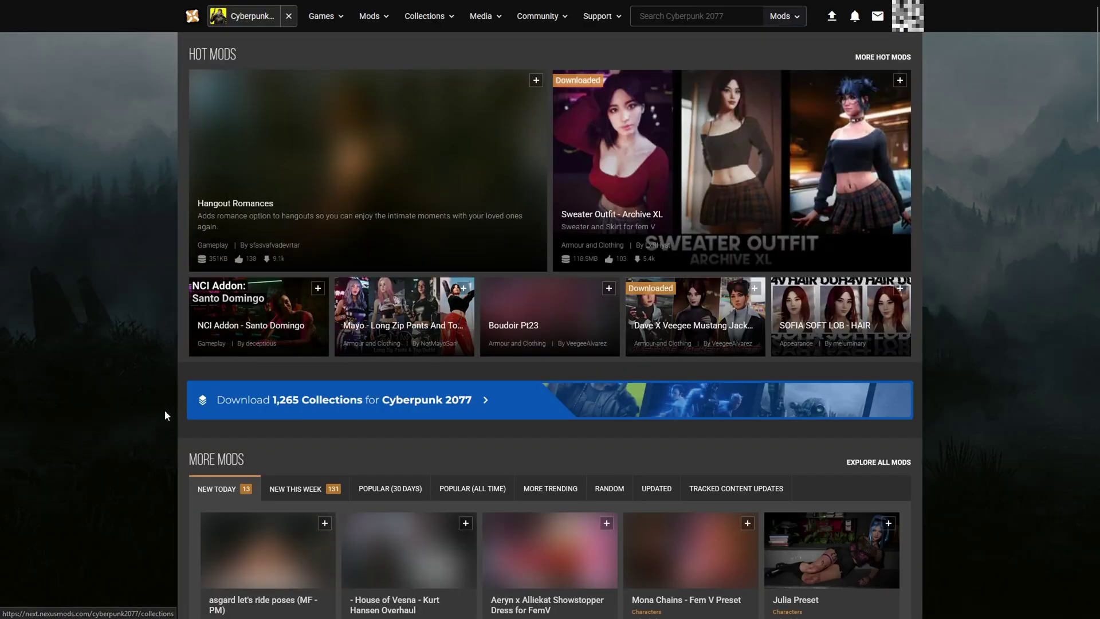
scroll(101, 392, "down", 9)
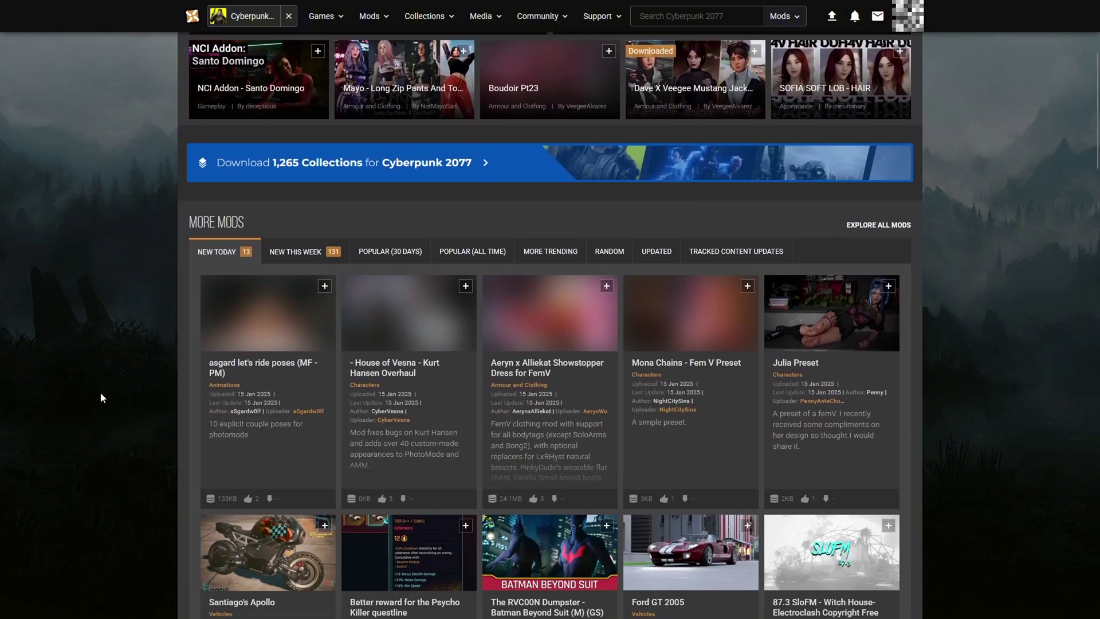
scroll(100, 392, "down", 8)
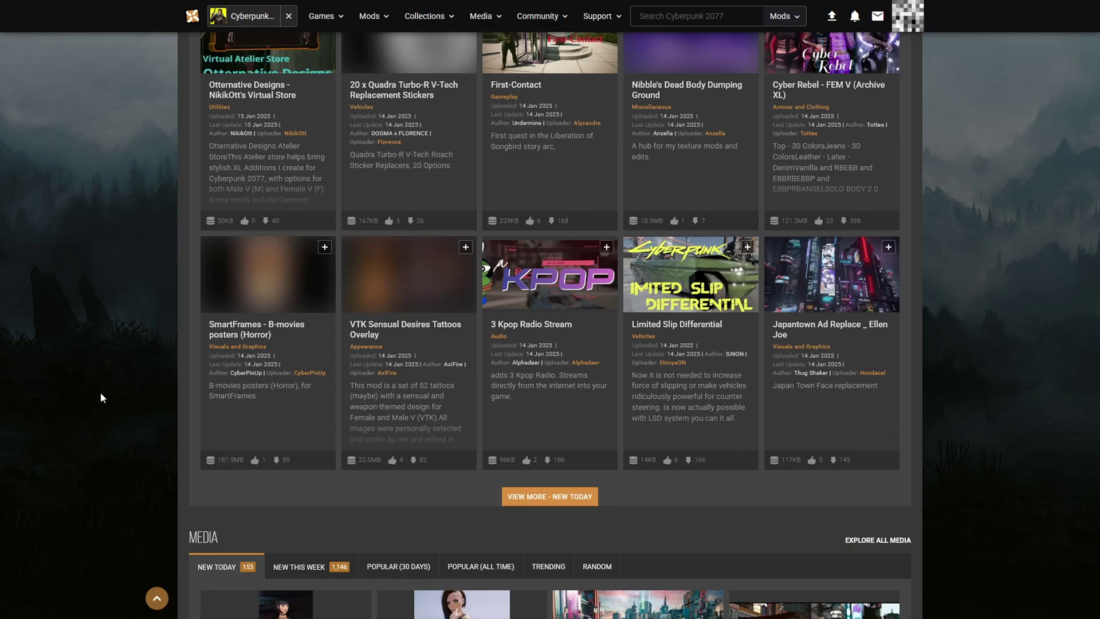
scroll(353, 447, "up", 15)
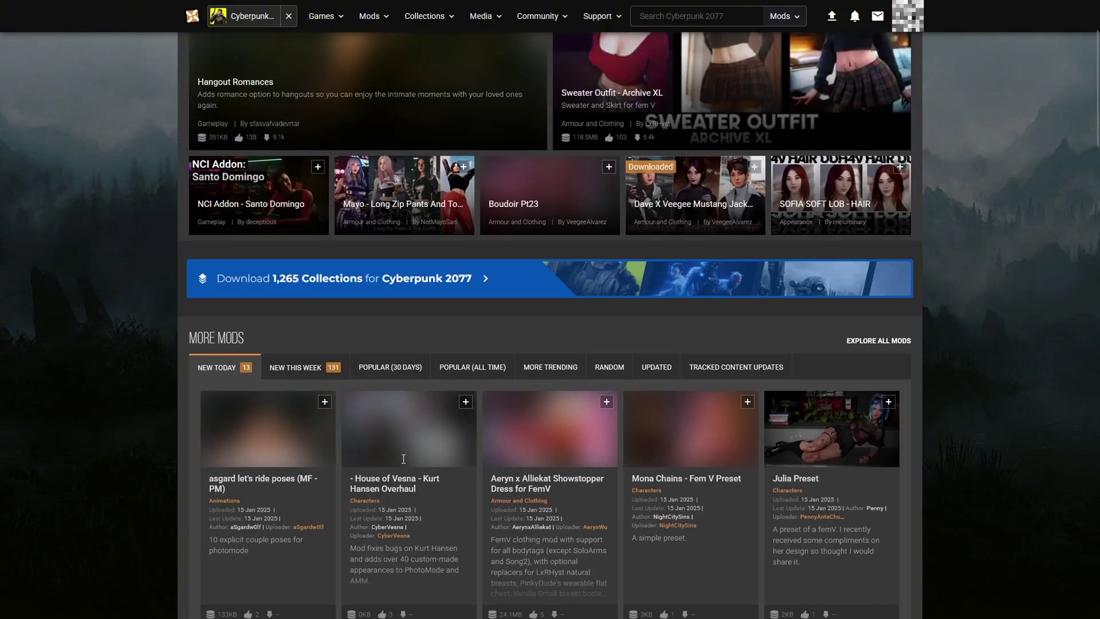
scroll(405, 456, "up", 1)
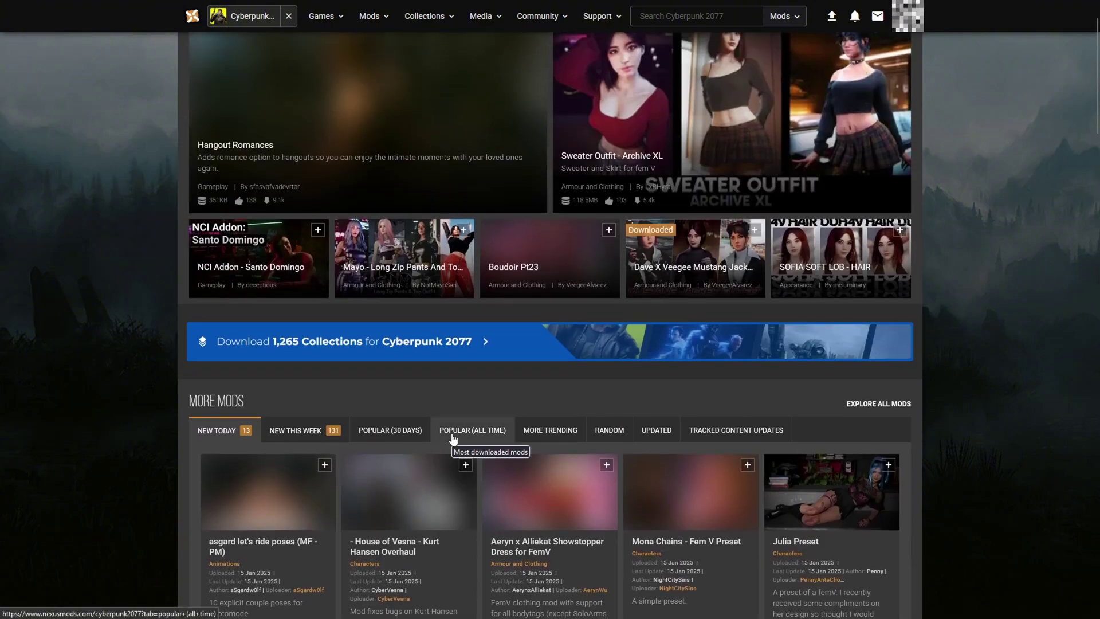
- Open the full list of Cyberpunk 2077 mods and sort it by Unique downloads
left_click(853, 405)
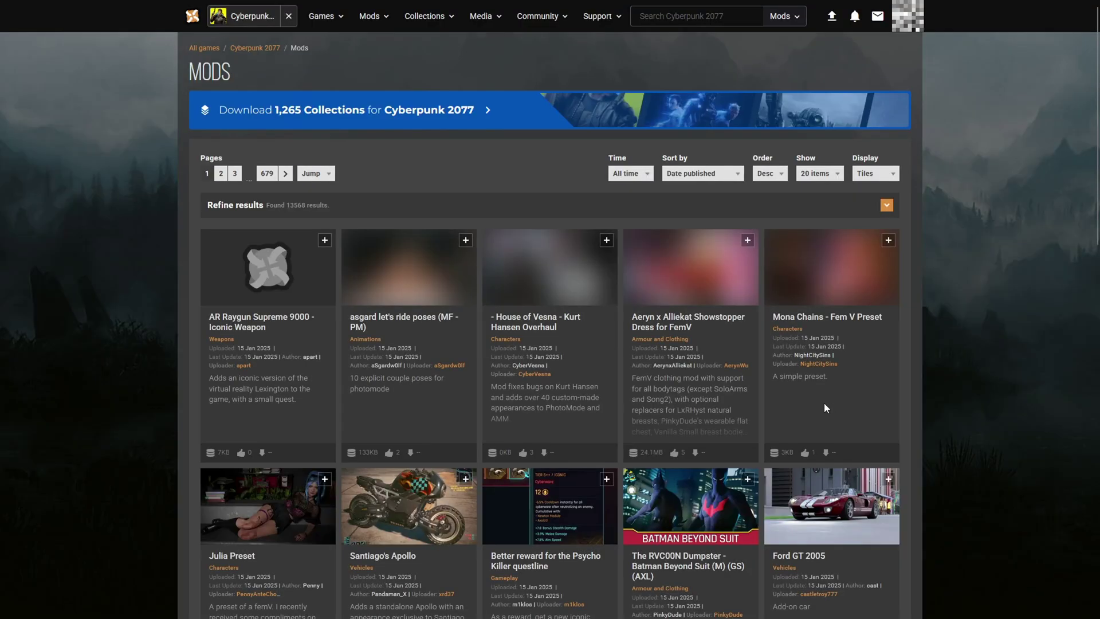
left_click(699, 174)
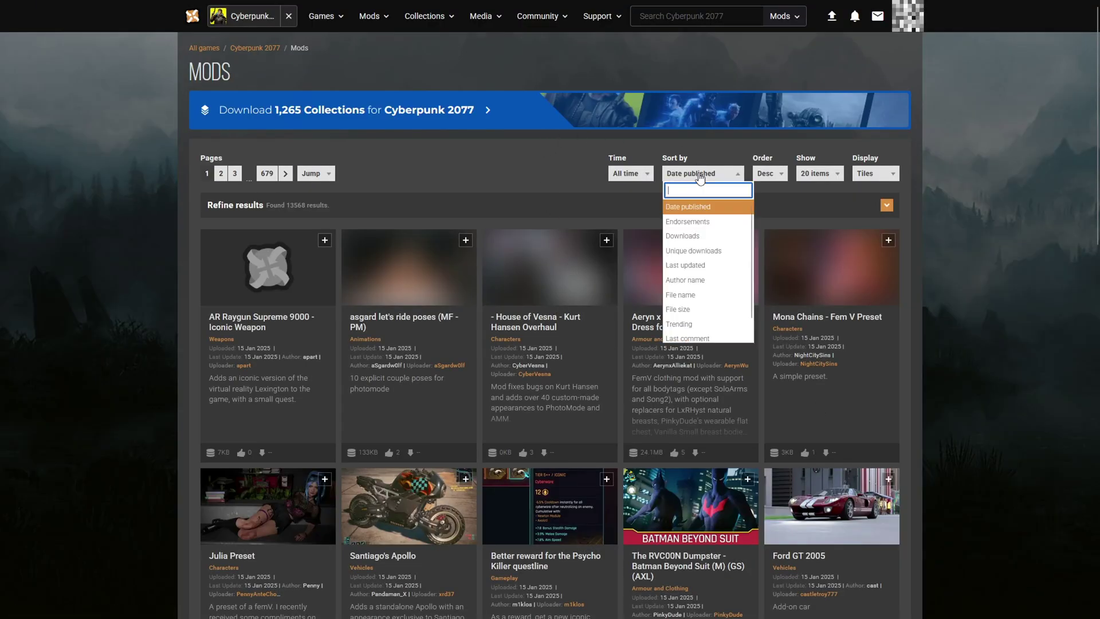
left_click(717, 250)
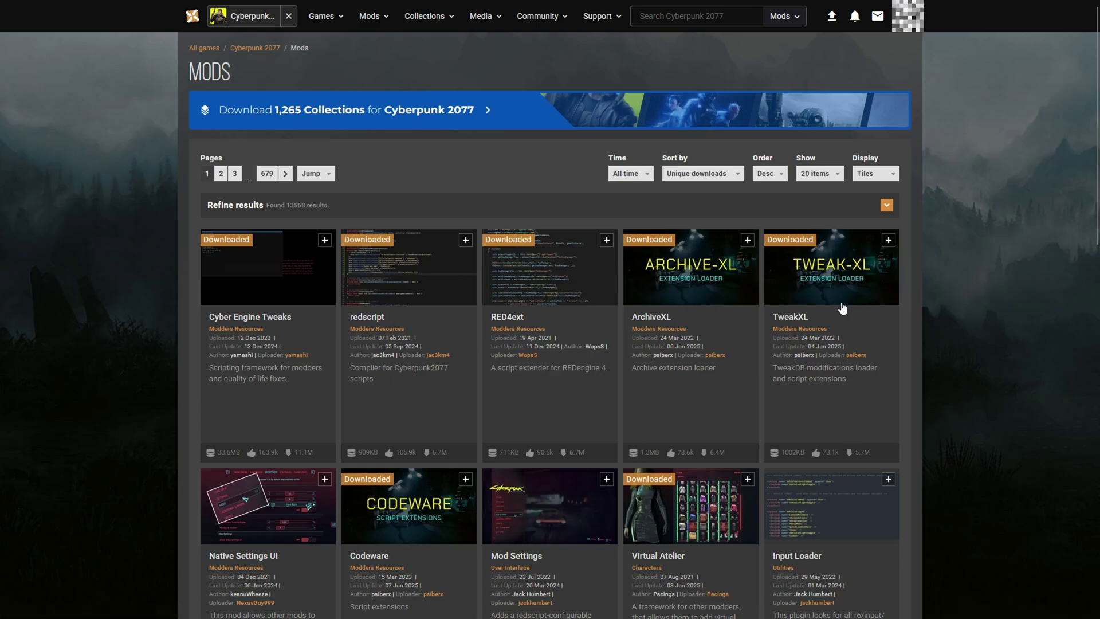
- Browse the first page of the most downloaded Cyberpunk 2077 mods, from Cyber Engine Tweaks to Browser Extension
scroll(391, 426, "down", 2)
scroll(390, 421, "down", 5)
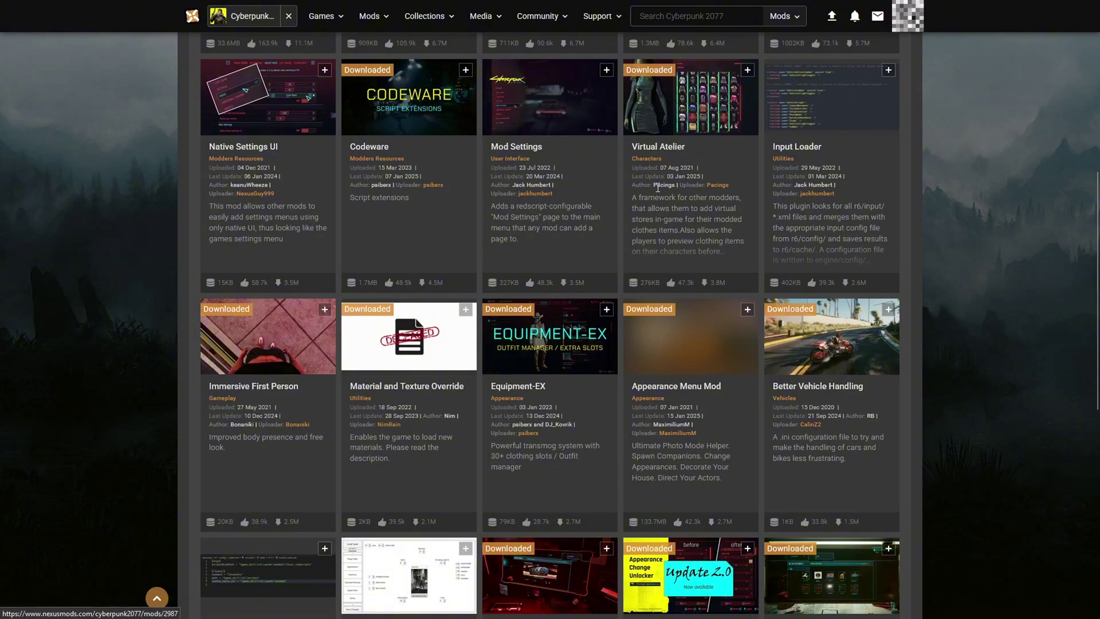
scroll(614, 248, "down", 3)
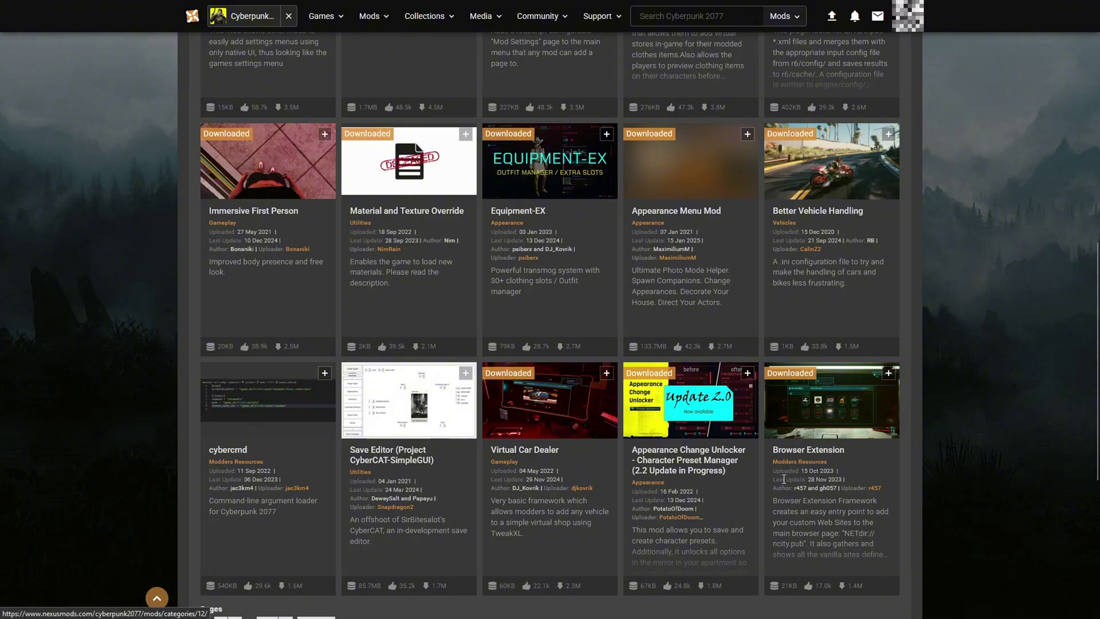
left_click_drag(808, 521, 869, 521)
left_click(868, 521)
scroll(868, 521, "up", 2)
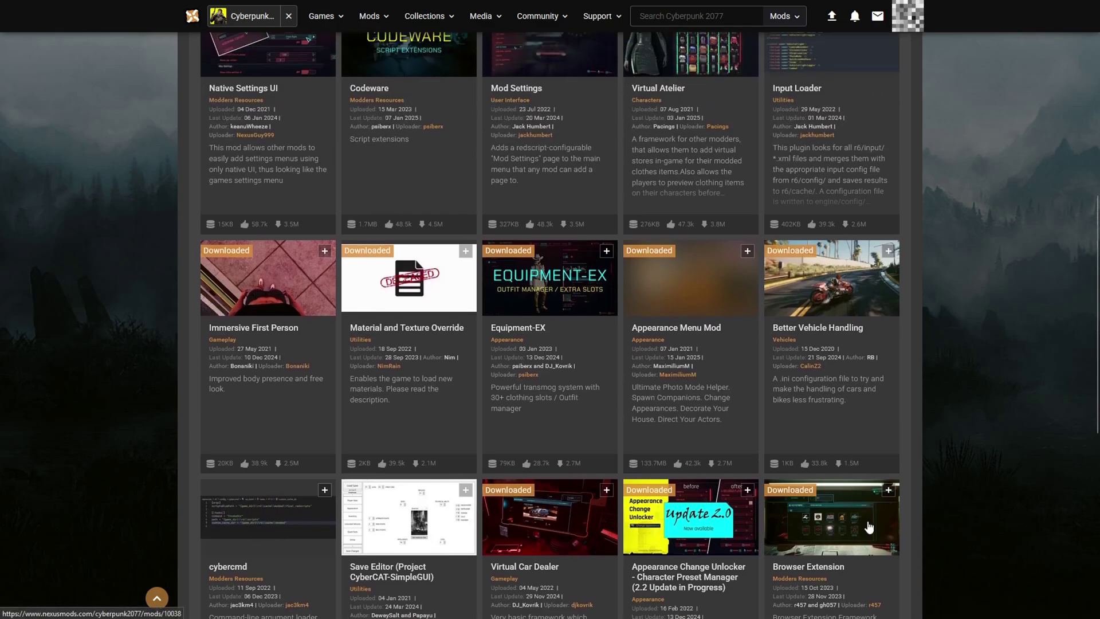
scroll(868, 521, "up", 2)
scroll(830, 493, "down", 2)
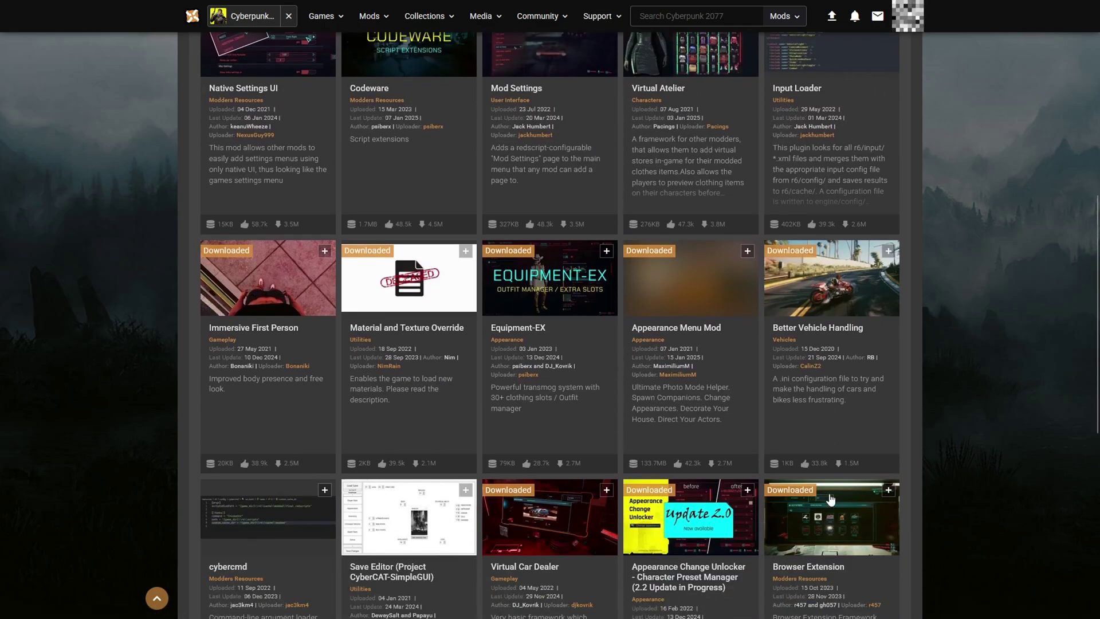
scroll(599, 380, "up", 2)
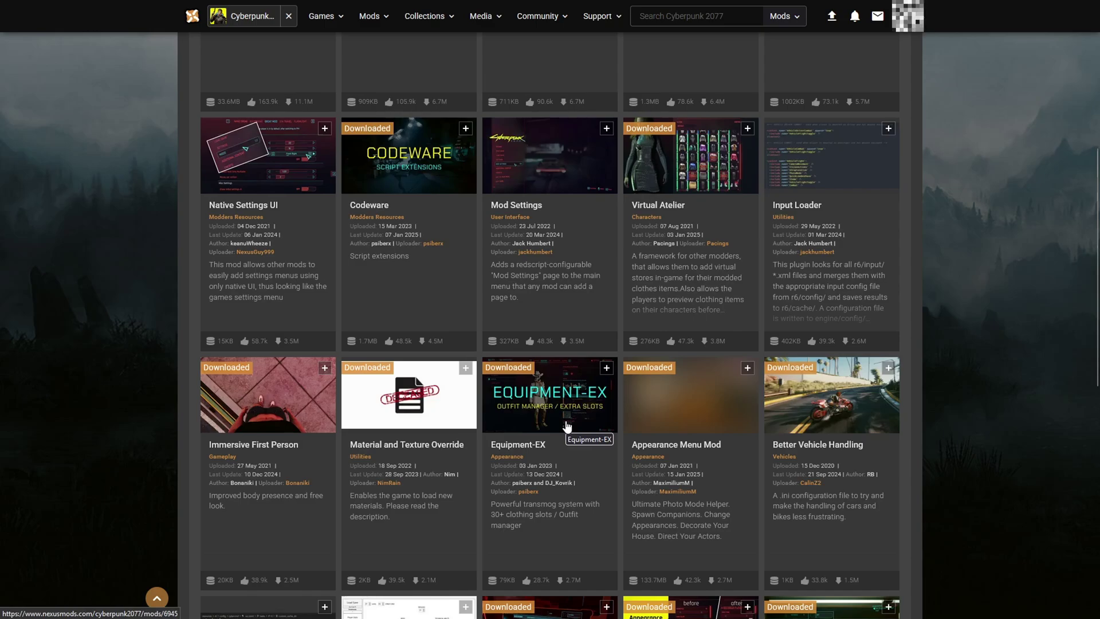
scroll(567, 427, "up", 5)
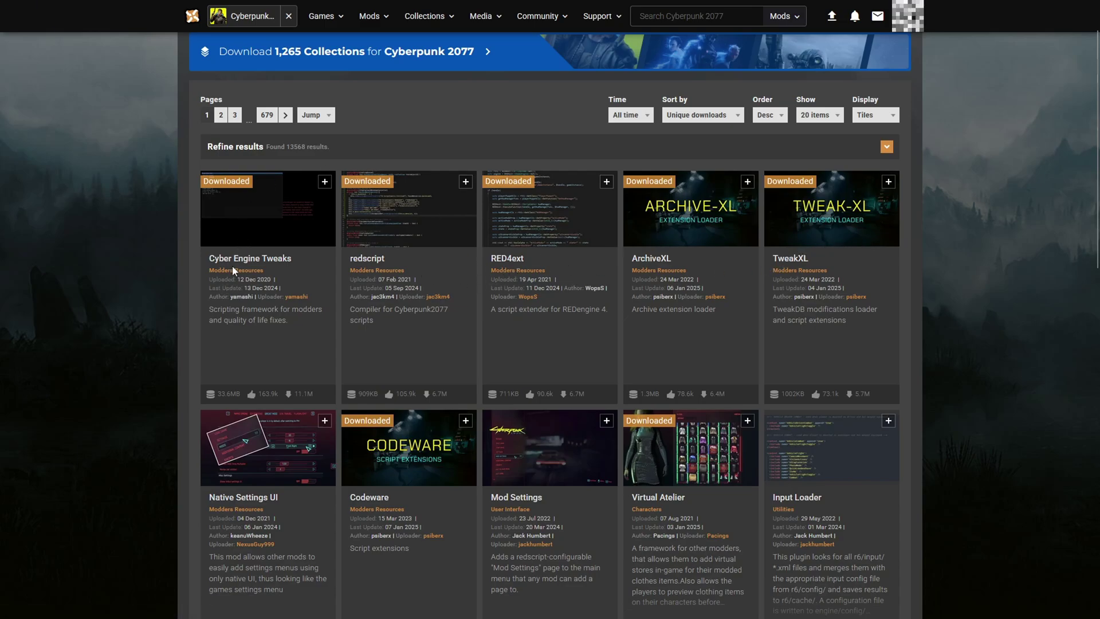
scroll(370, 385, "down", 9)
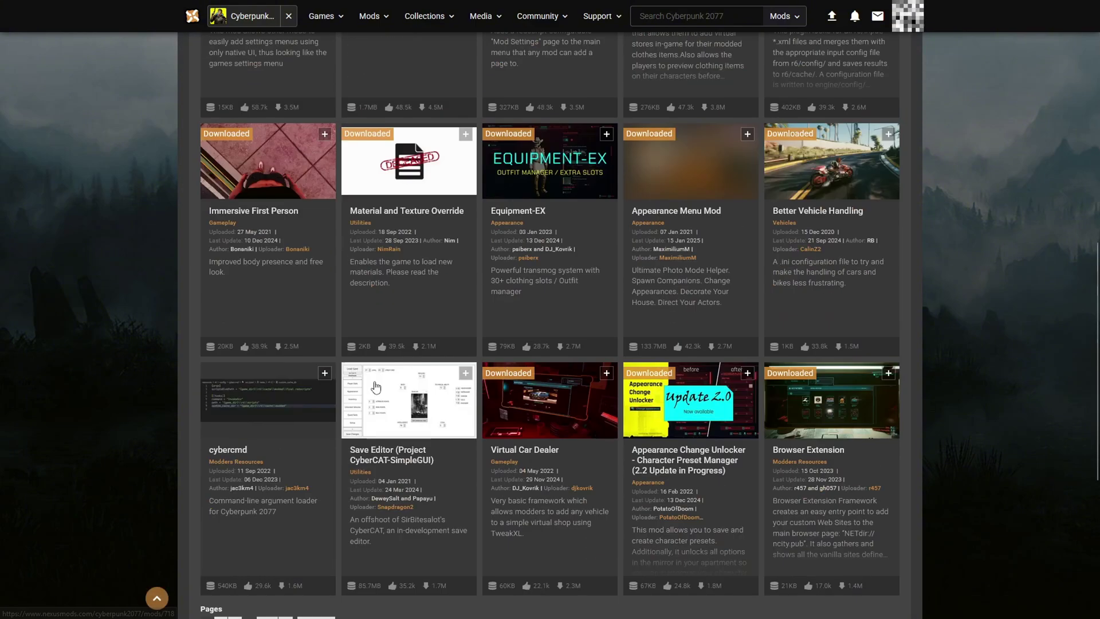
scroll(541, 246, "down", 3)
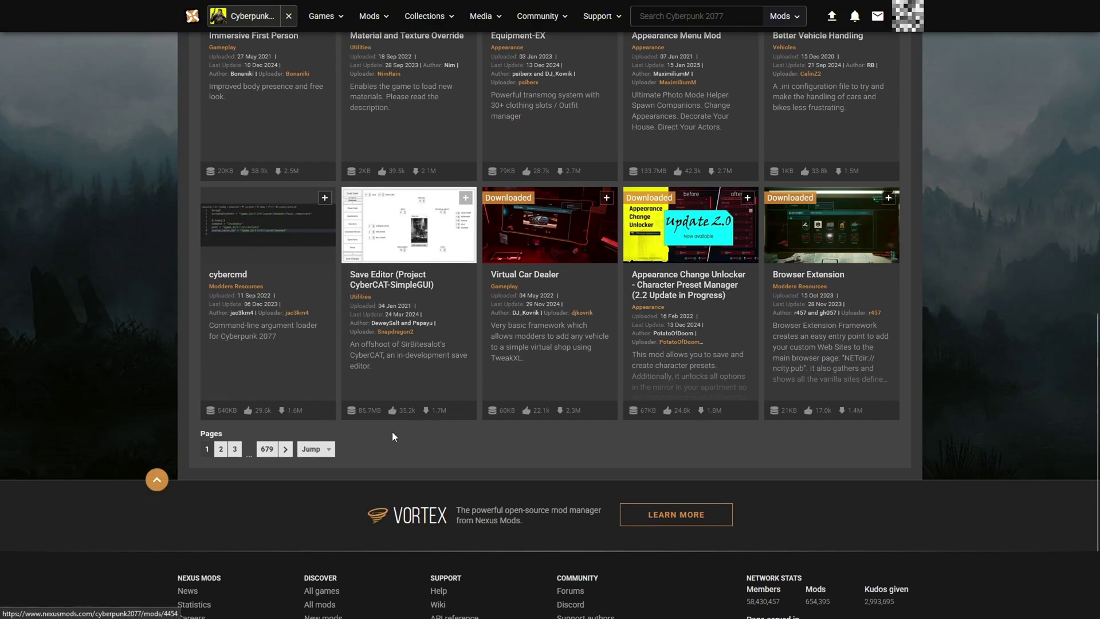
- Browse the second page of the mod list, then return to the first page
left_click(284, 449)
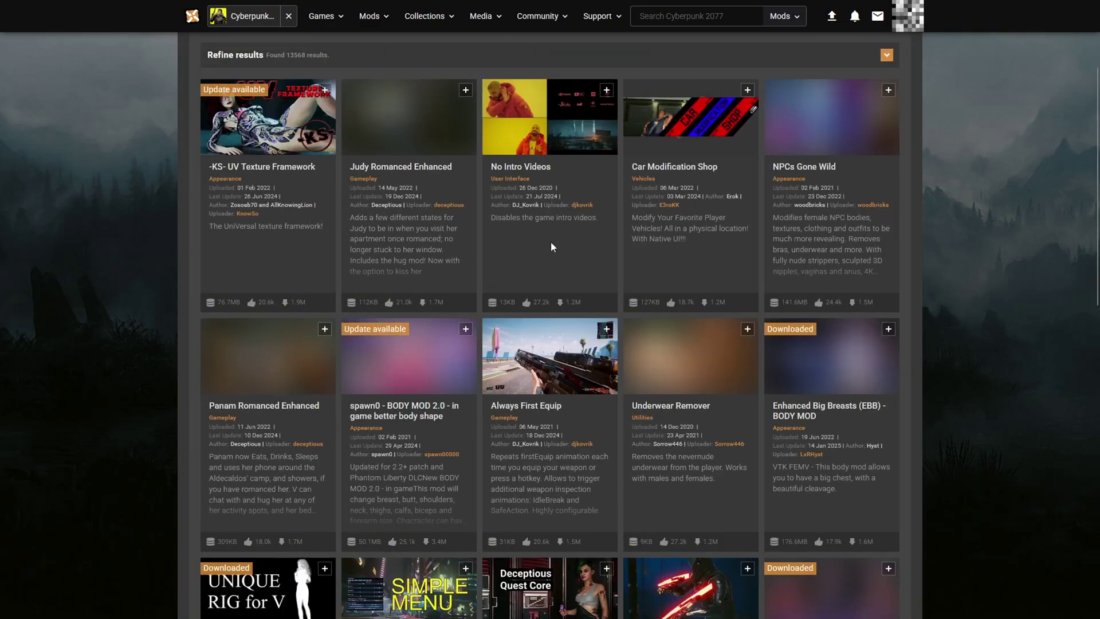
scroll(551, 246, "down", 5)
scroll(551, 246, "down", 2)
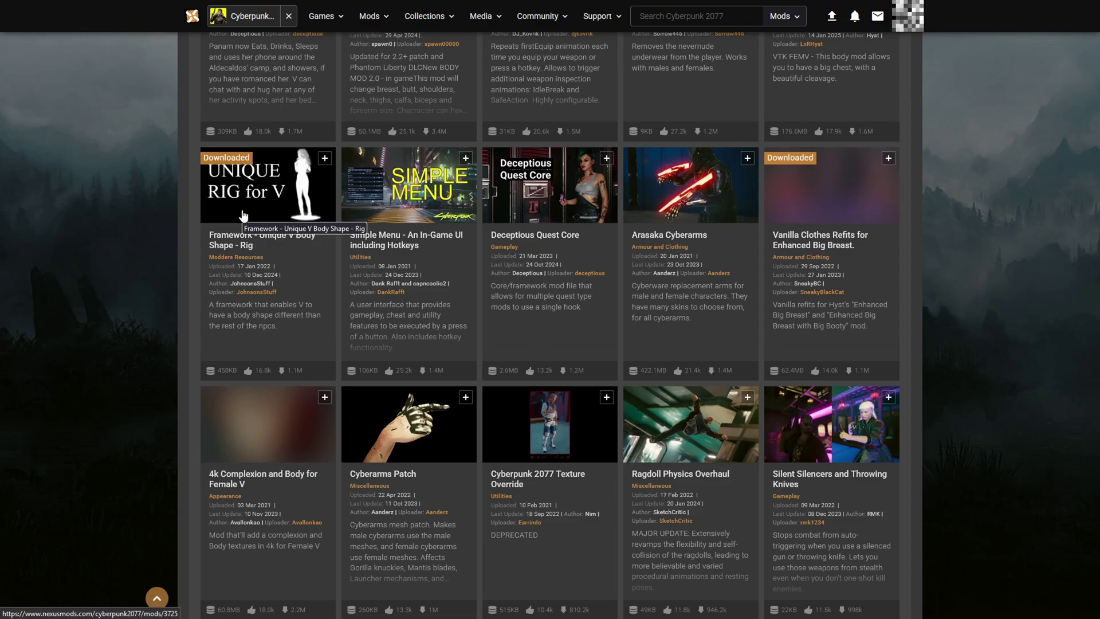
scroll(243, 216, "down", 3)
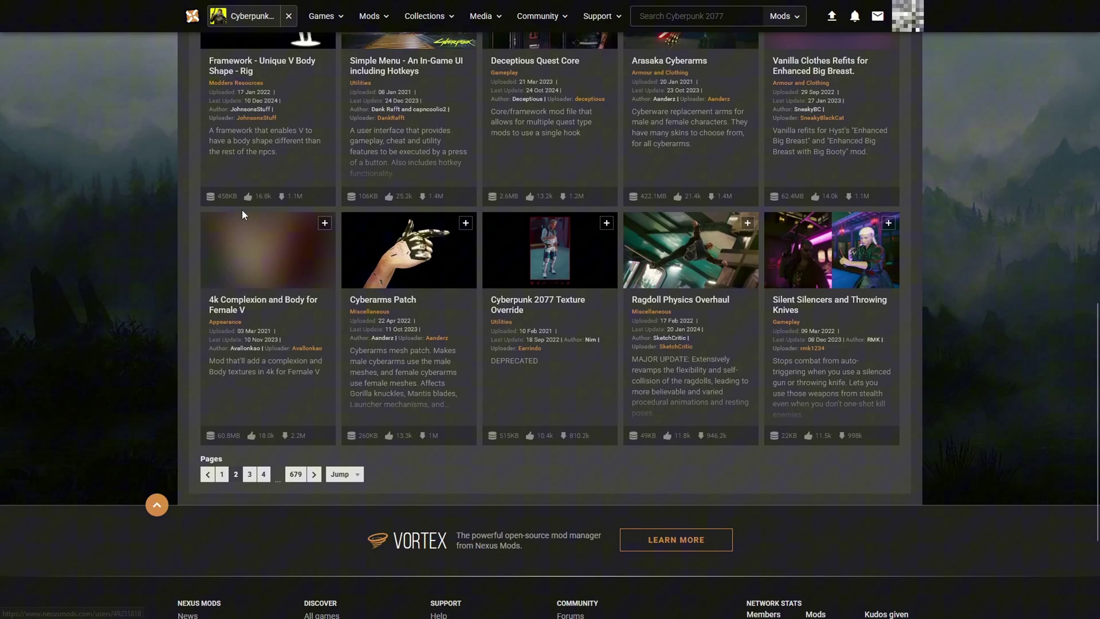
left_click(221, 474)
scroll(183, 434, "up", 2)
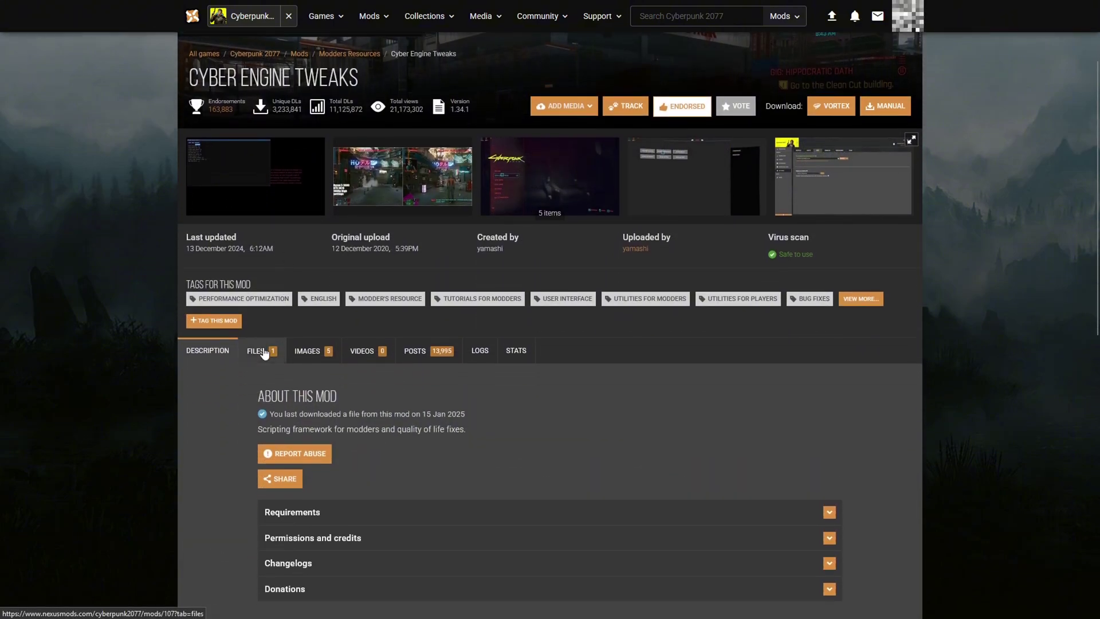
- Open the files of the Cyber Engine Tweaks mod and preview the contents of CET 1.34.1 - patch 2.2
left_click(263, 351)
scroll(300, 171, "down", 2)
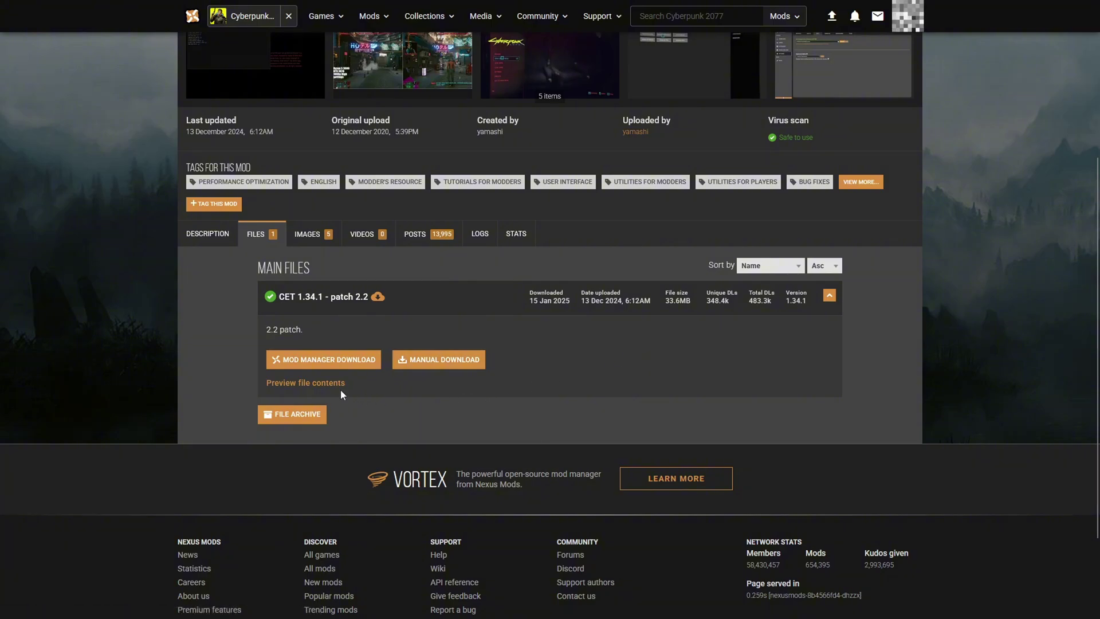
left_click(311, 385)
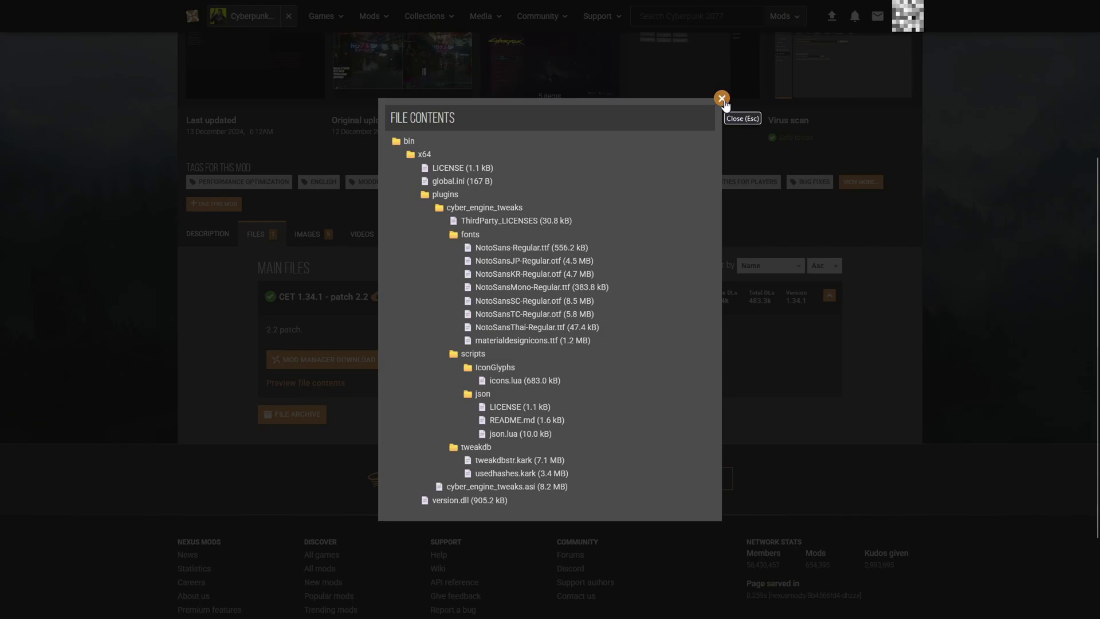
left_click(721, 99)
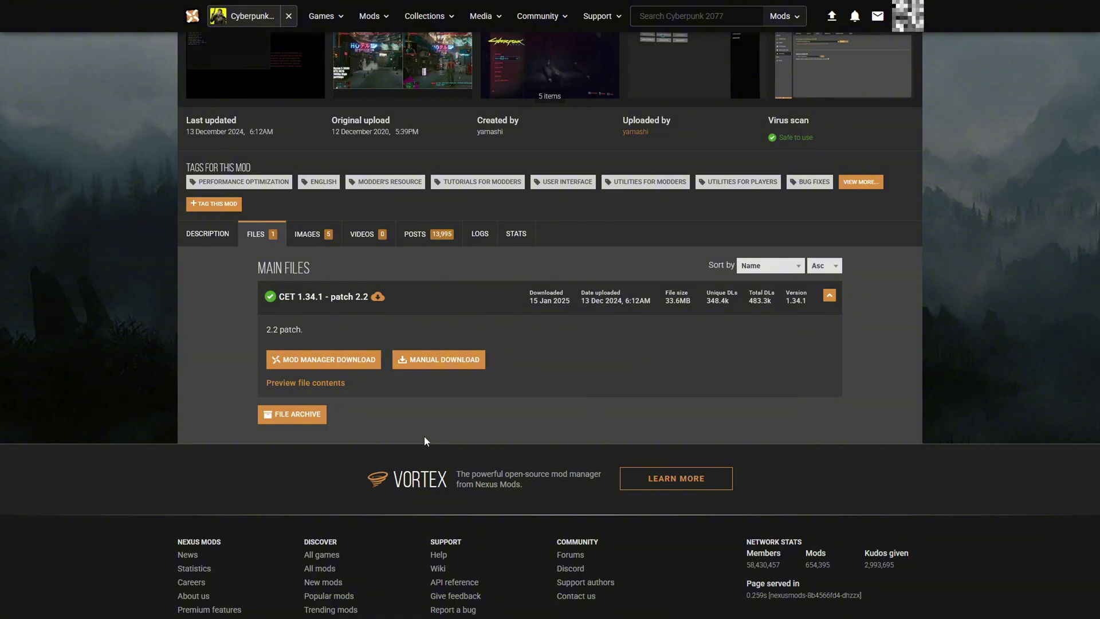
- Download CET 1.34.1 - patch 2.2 again through the mod manager and filter the Vortex mod list by the name 34
left_click(359, 370)
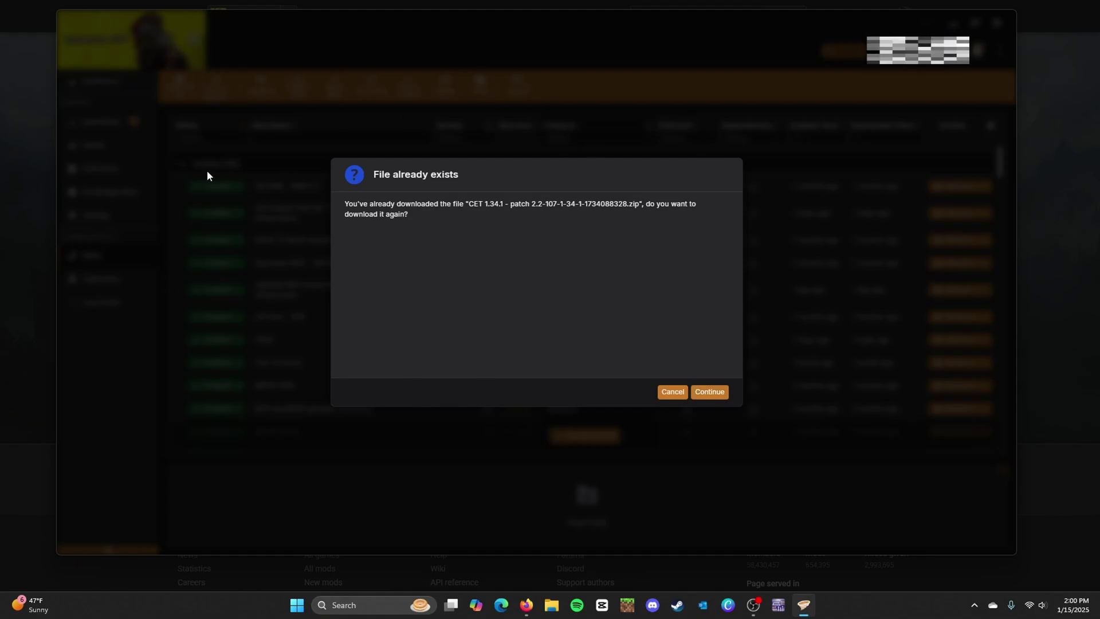
left_click(709, 392)
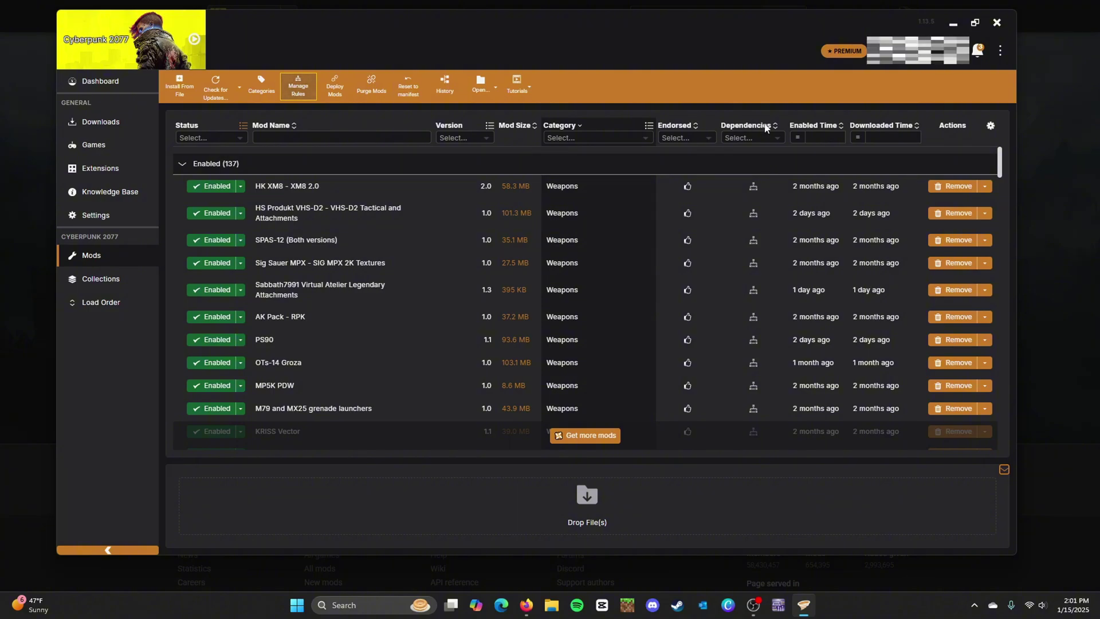
left_click(371, 139)
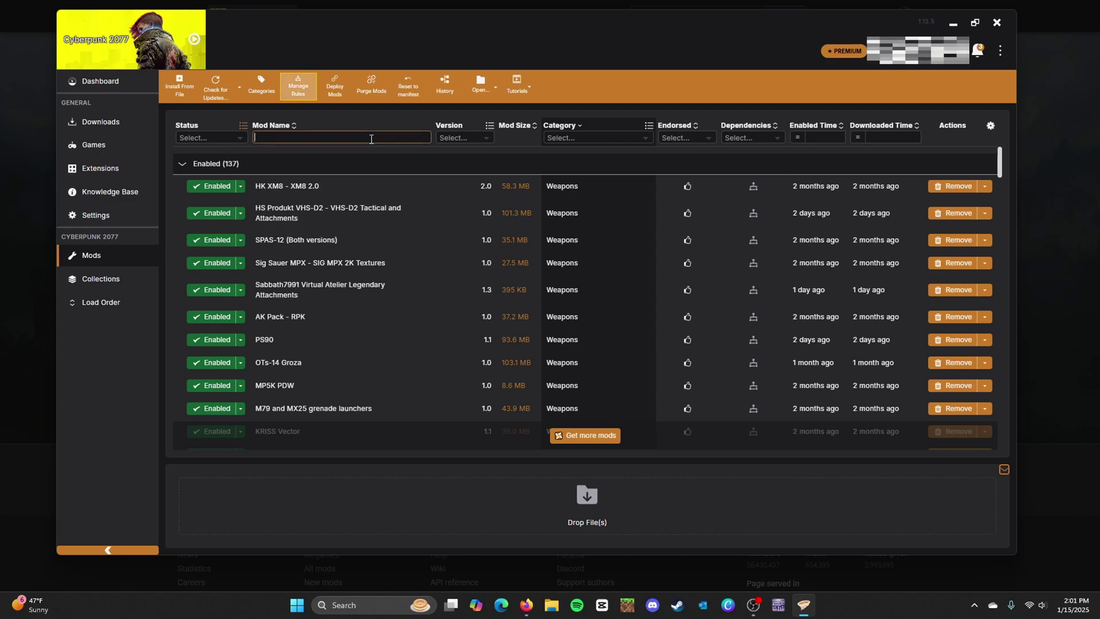
type("34")
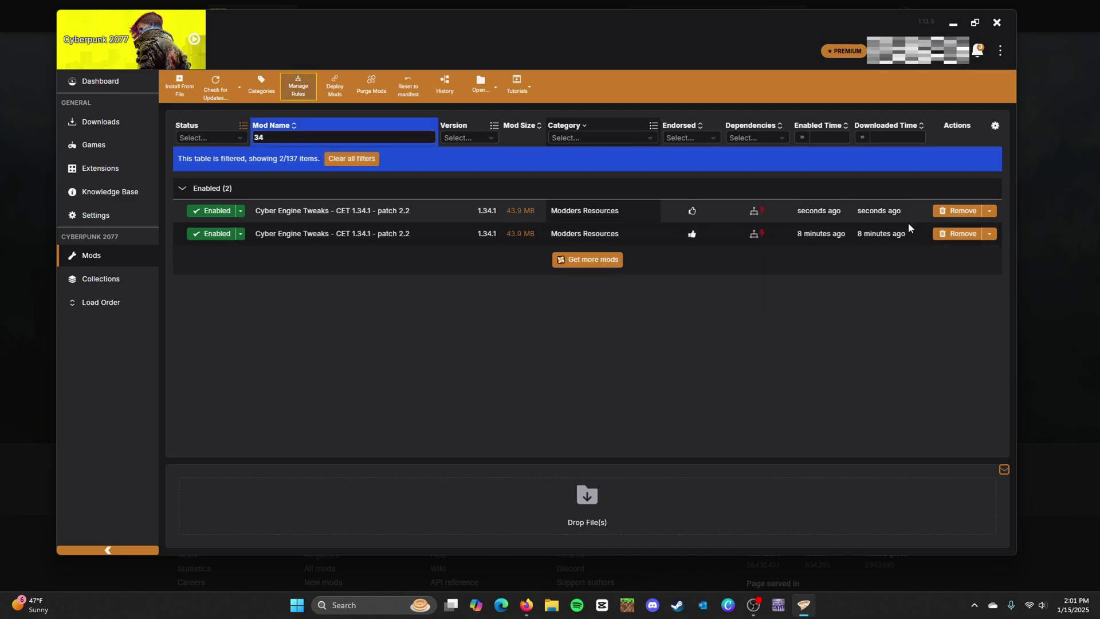
left_click(955, 234)
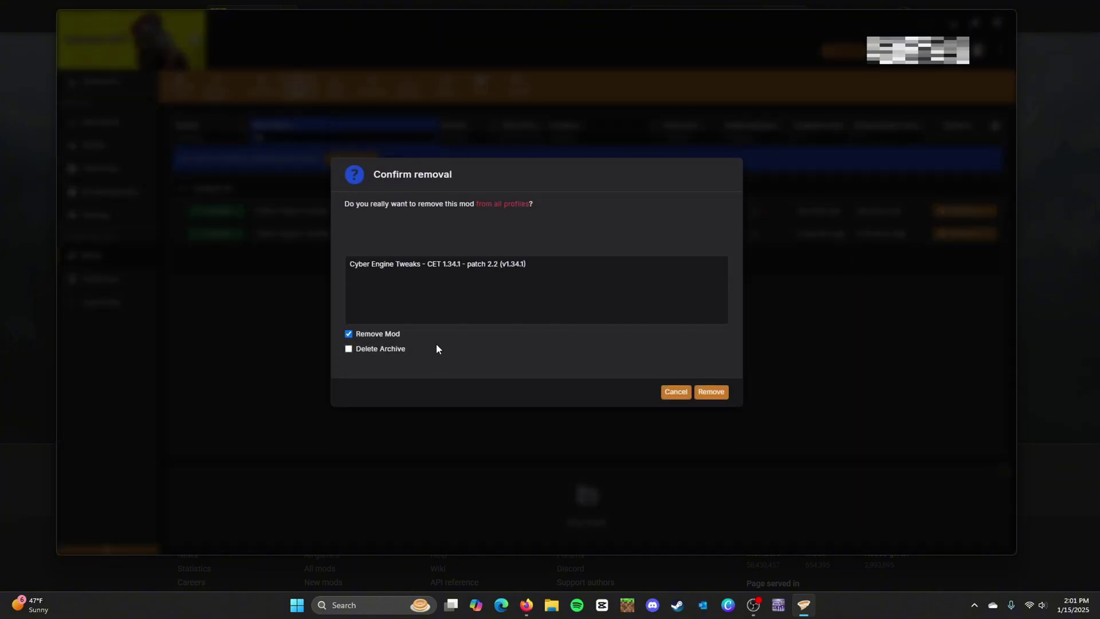
left_click(390, 351)
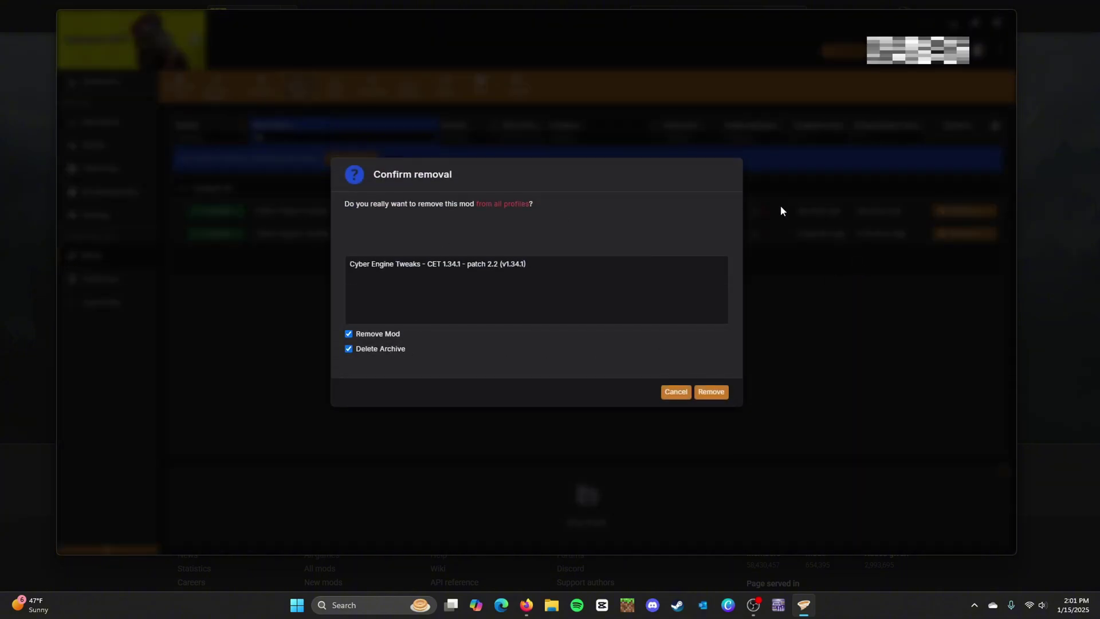
left_click(665, 391)
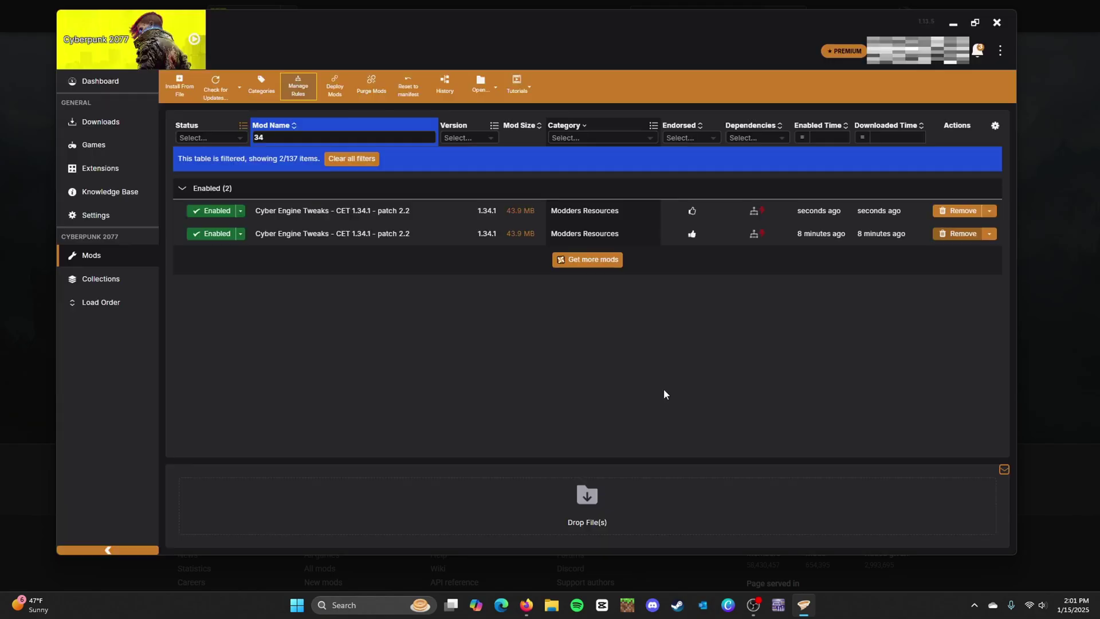
- Remove the older duplicate of Cyber Engine Tweaks together with its archive, and clear the mod list filter
left_click(953, 236)
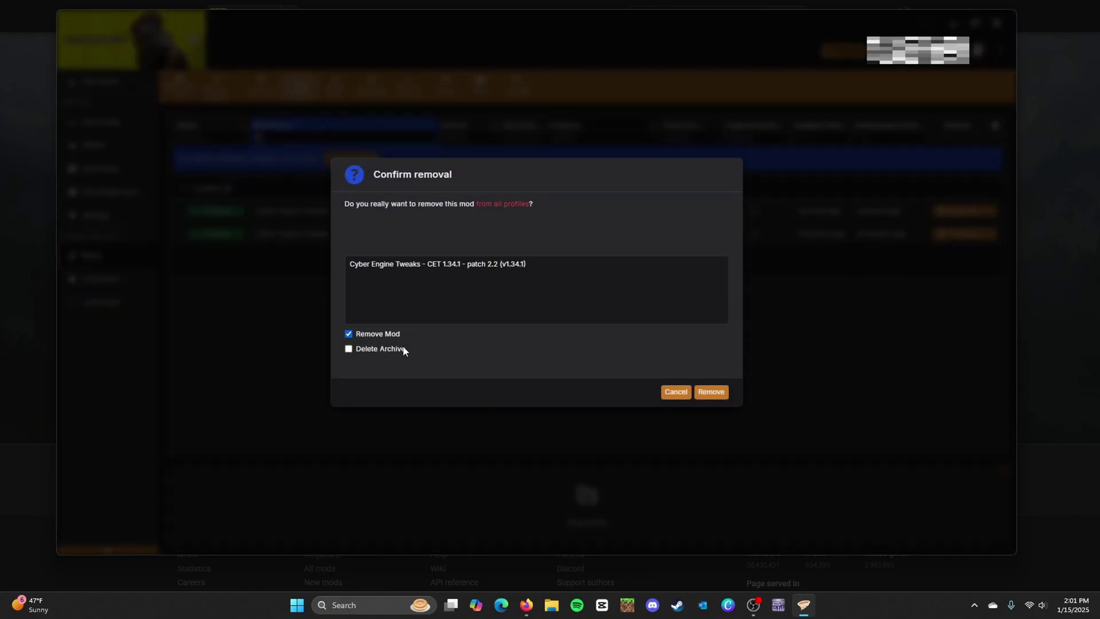
left_click(379, 351)
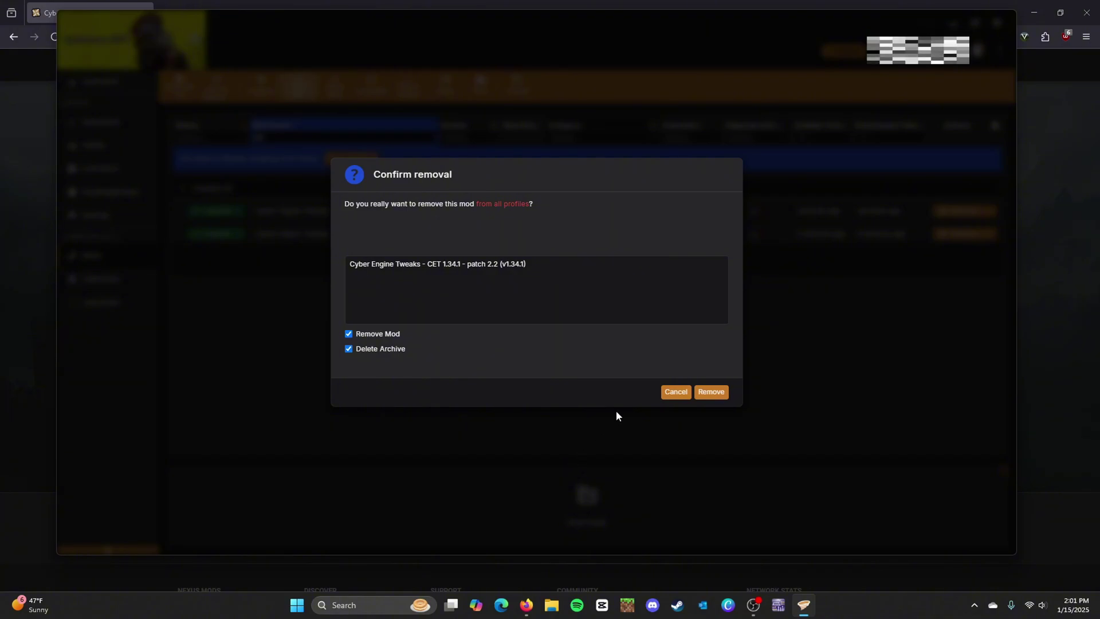
left_click(708, 393)
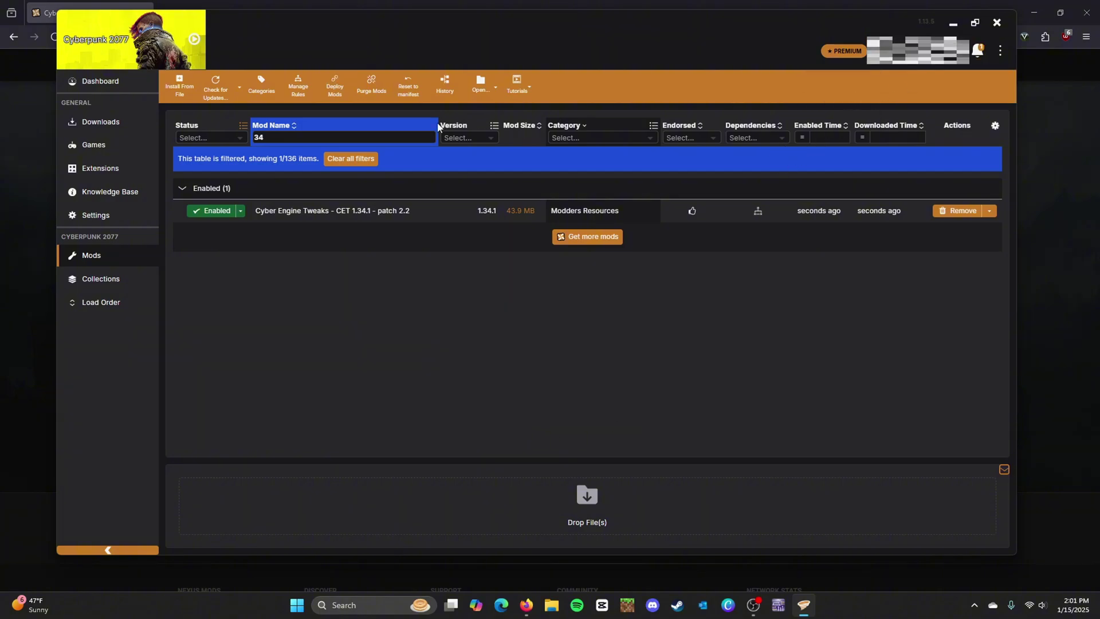
left_click(374, 159)
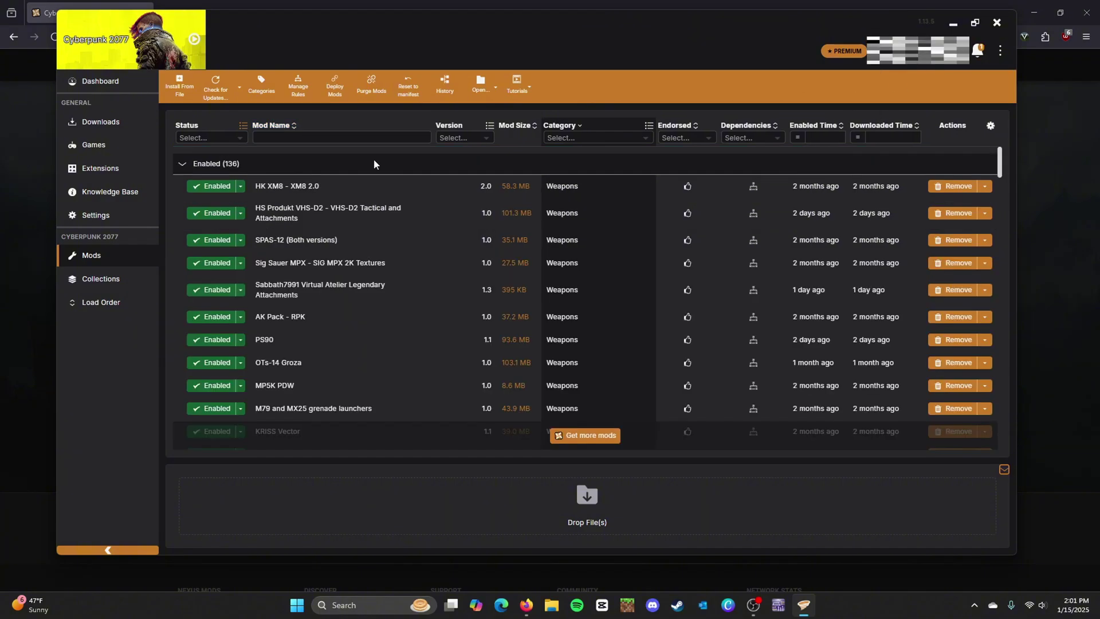
- Switch back to Firefox, close the download pop-up and examine the BMW M8 Competition Coupe mod page
left_click(19, 284)
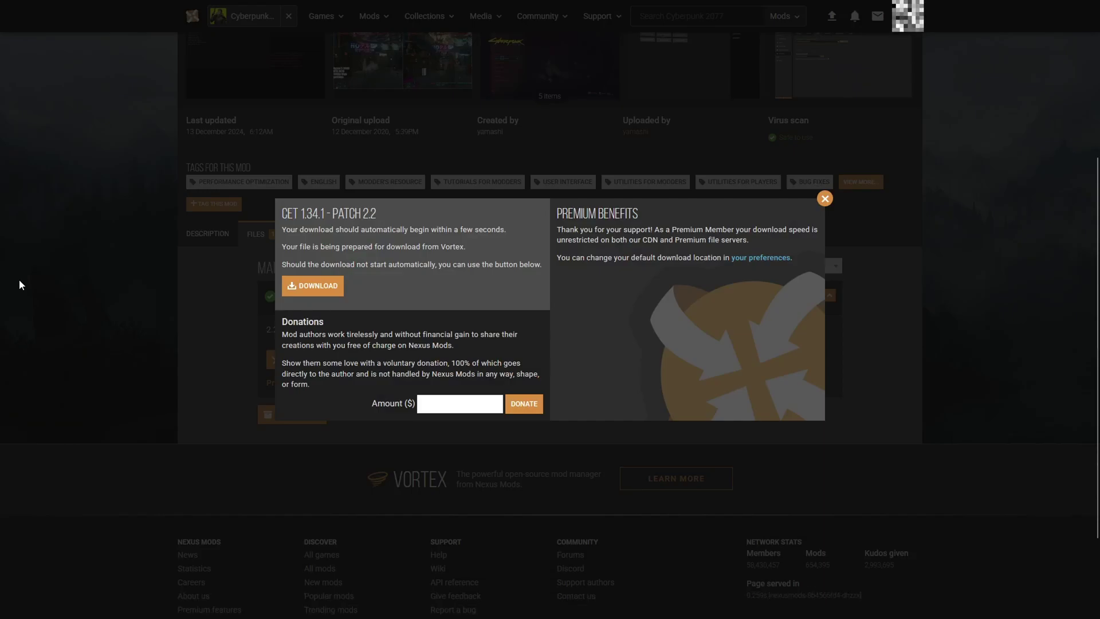
left_click(824, 199)
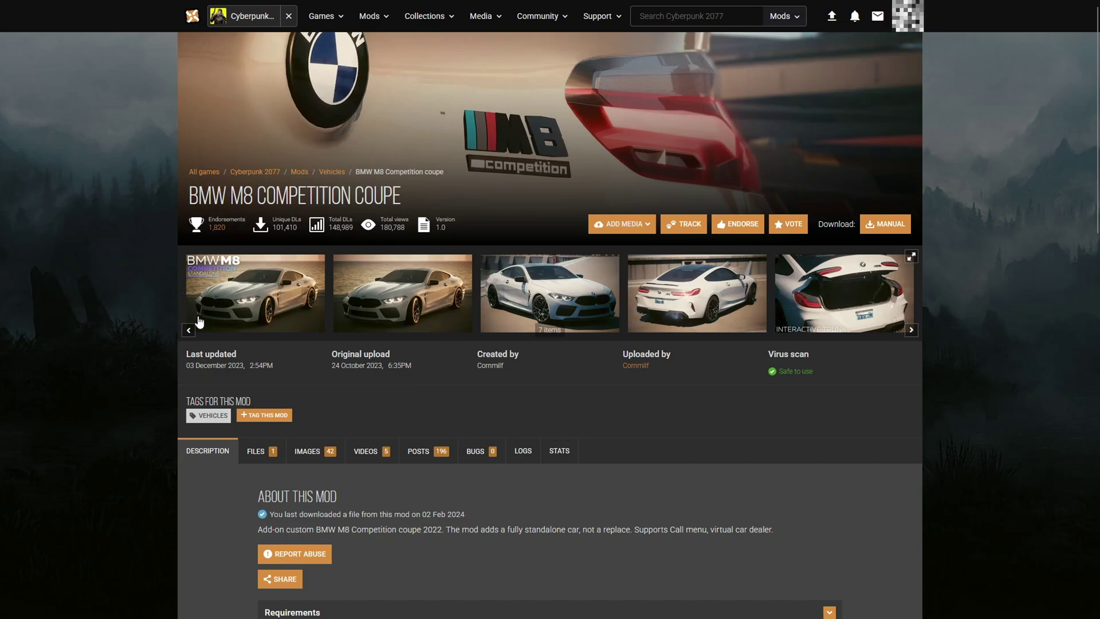
left_click_drag(183, 194, 427, 192)
left_click(426, 193)
scroll(371, 319, "down", 3)
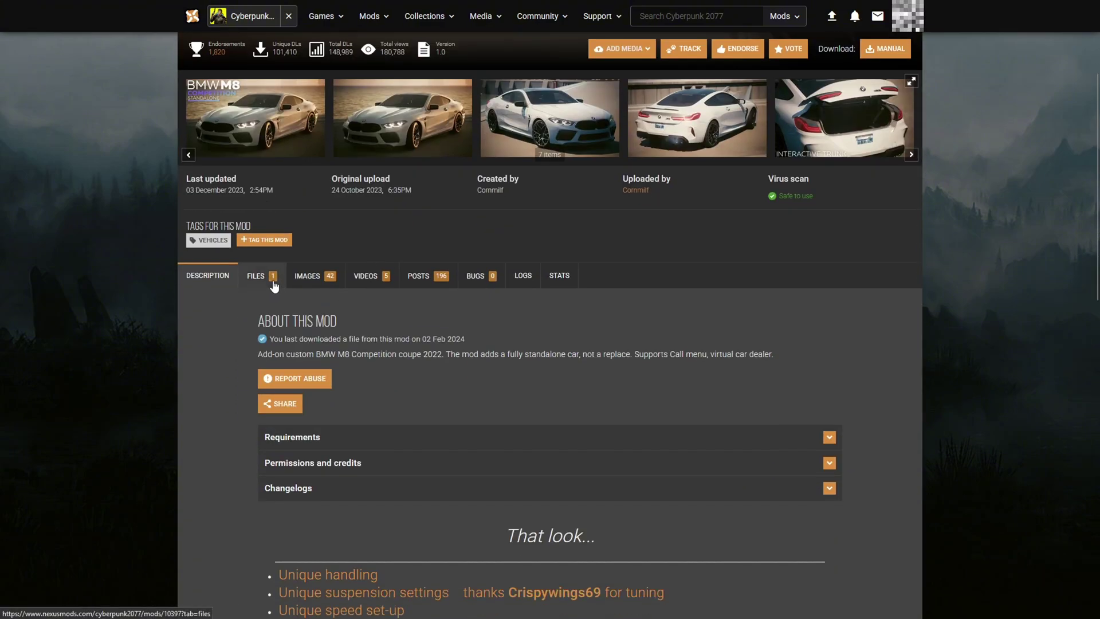
scroll(369, 297, "up", 3)
left_click_drag(476, 356, 504, 366)
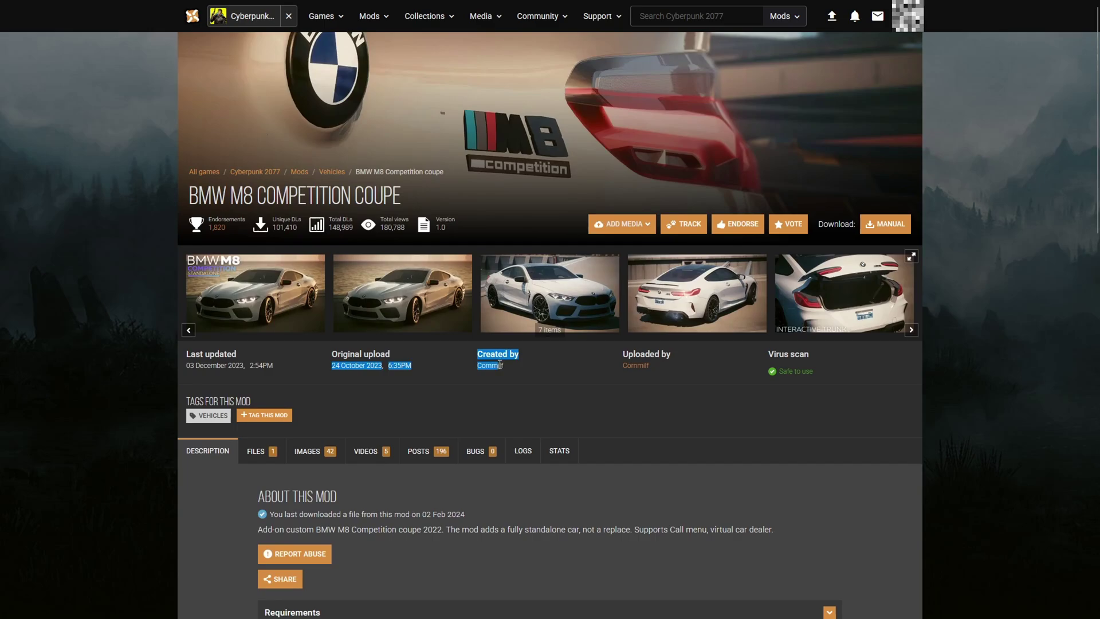
left_click(544, 366)
- Manually download the KRNLNIK BMW M8 Competition Coupe file from the mod's files
left_click(279, 448)
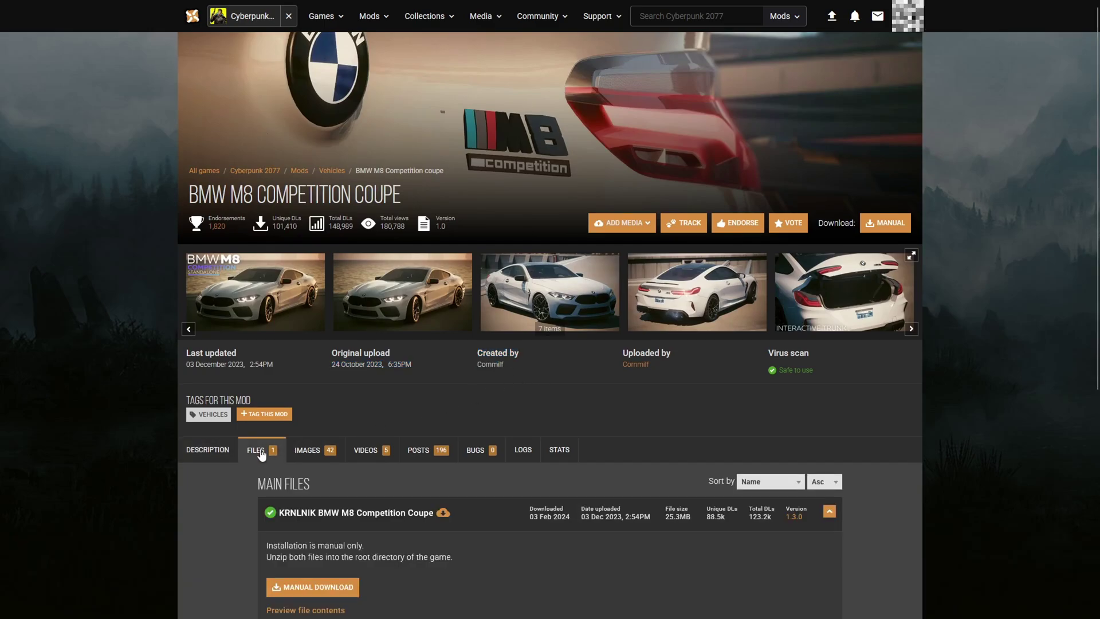
scroll(289, 369, "down", 4)
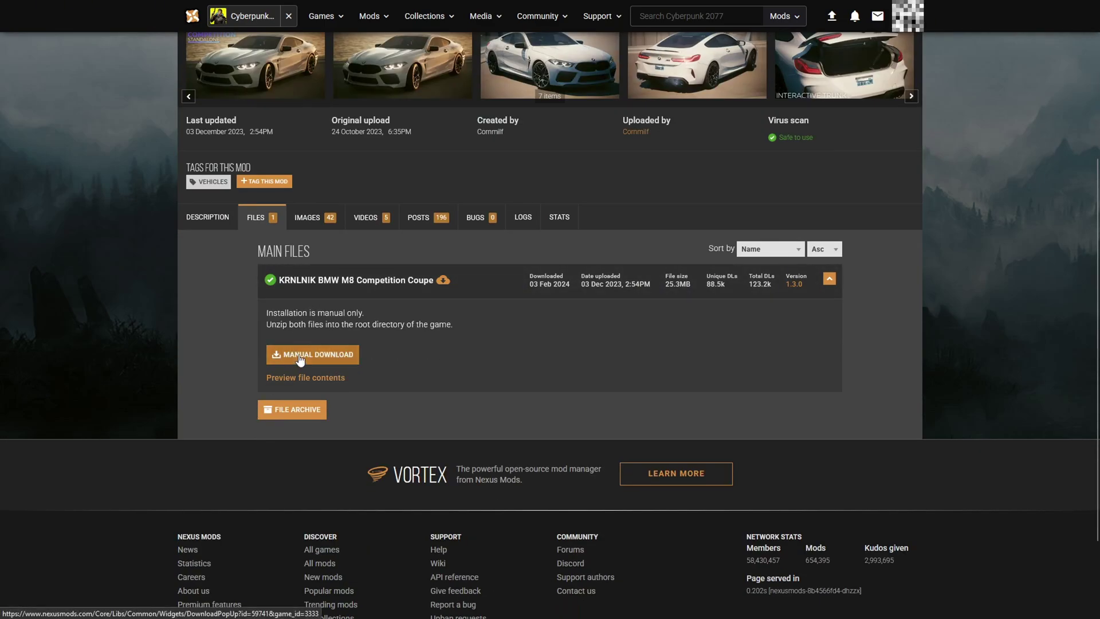
left_click(299, 356)
left_click(324, 239)
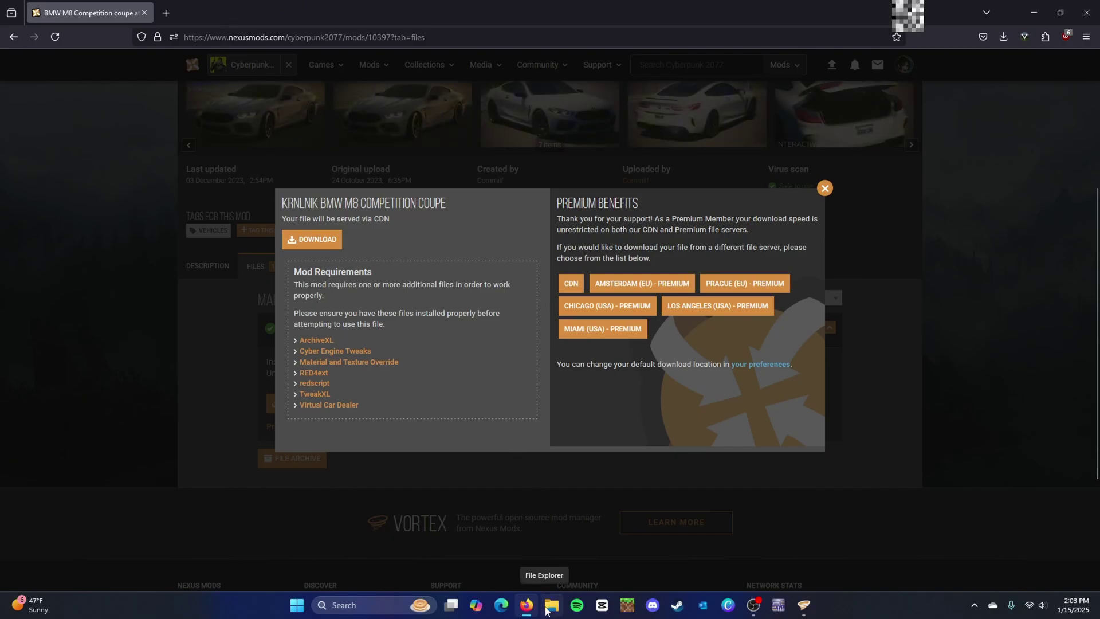
- Switch to Vortex and install the downloaded KRNLNIK BMW M8 Competition Coupe archive from file, accepting the fallback installation to staging
left_click(803, 605)
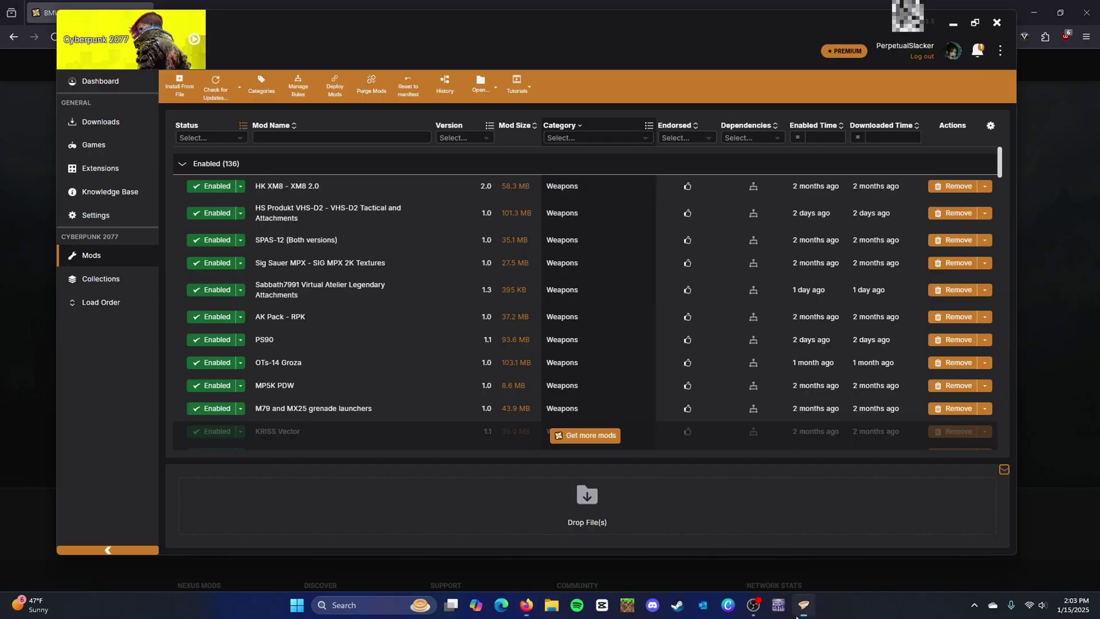
left_click(178, 86)
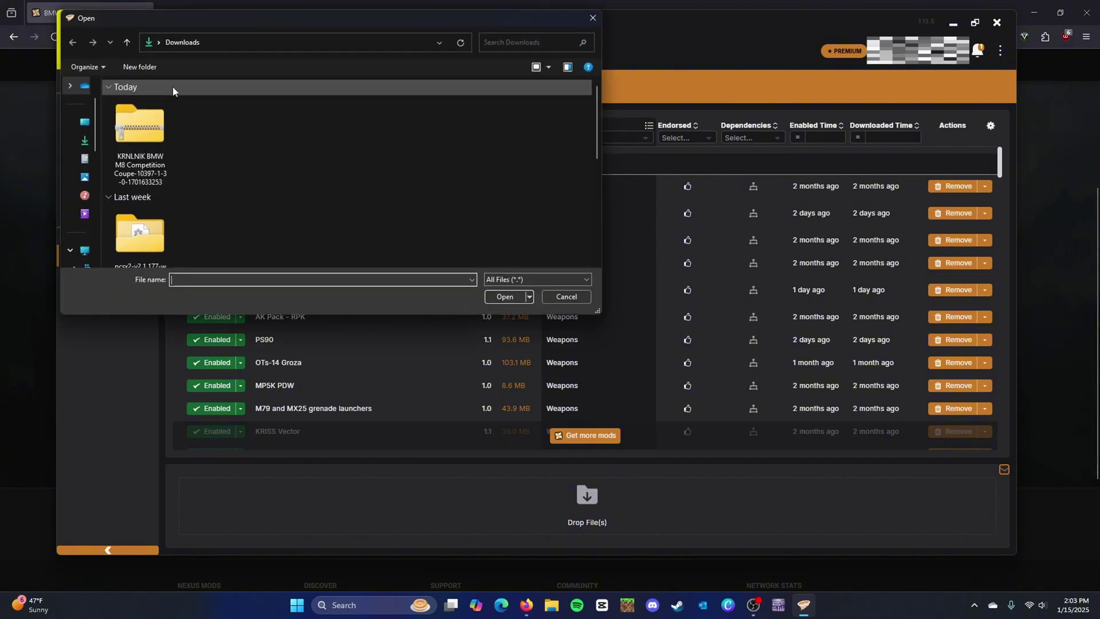
left_click(148, 141)
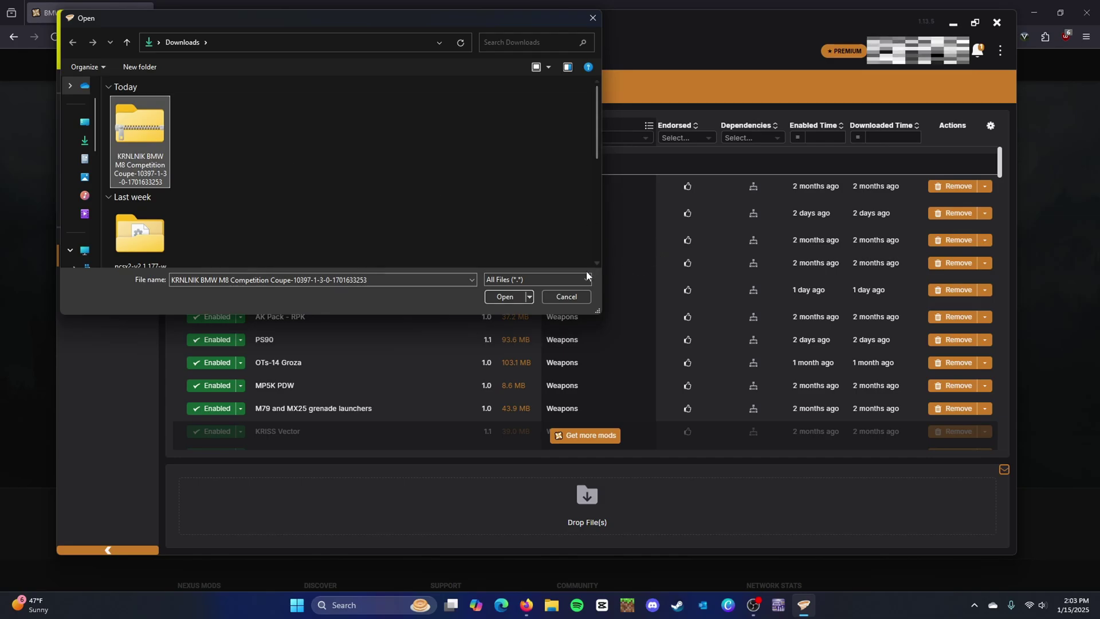
left_click(526, 295)
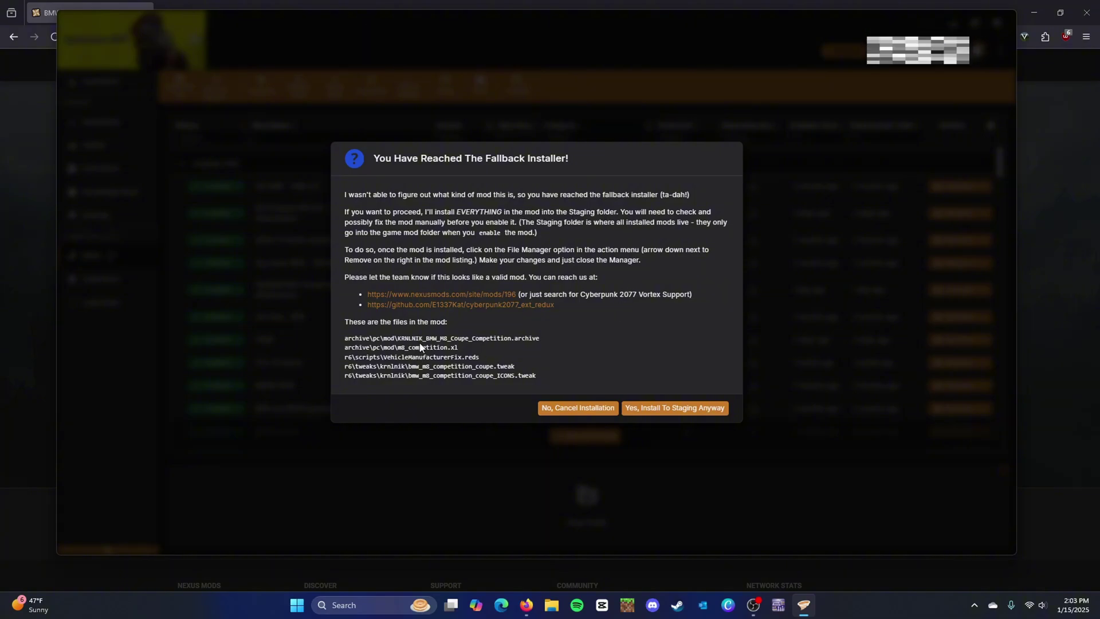
left_click(668, 408)
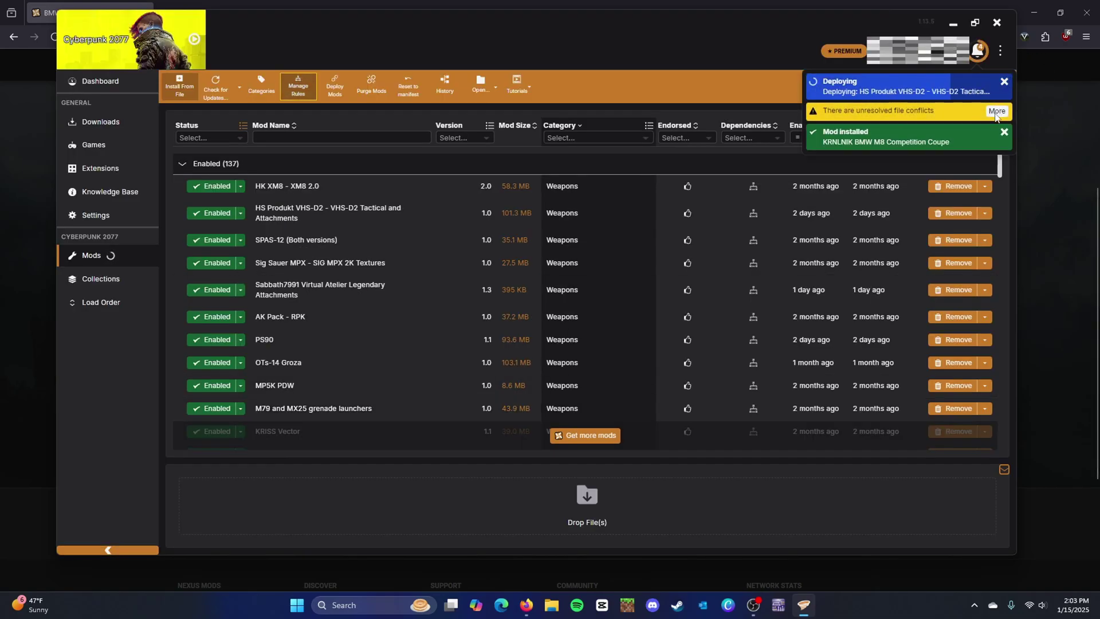
- Resolve the file conflict by loading KRNLNIK BMW M8 Competition Coupe after KRNLNIK Lamborghini Aventador SVJ, and save the rule
left_click(996, 84)
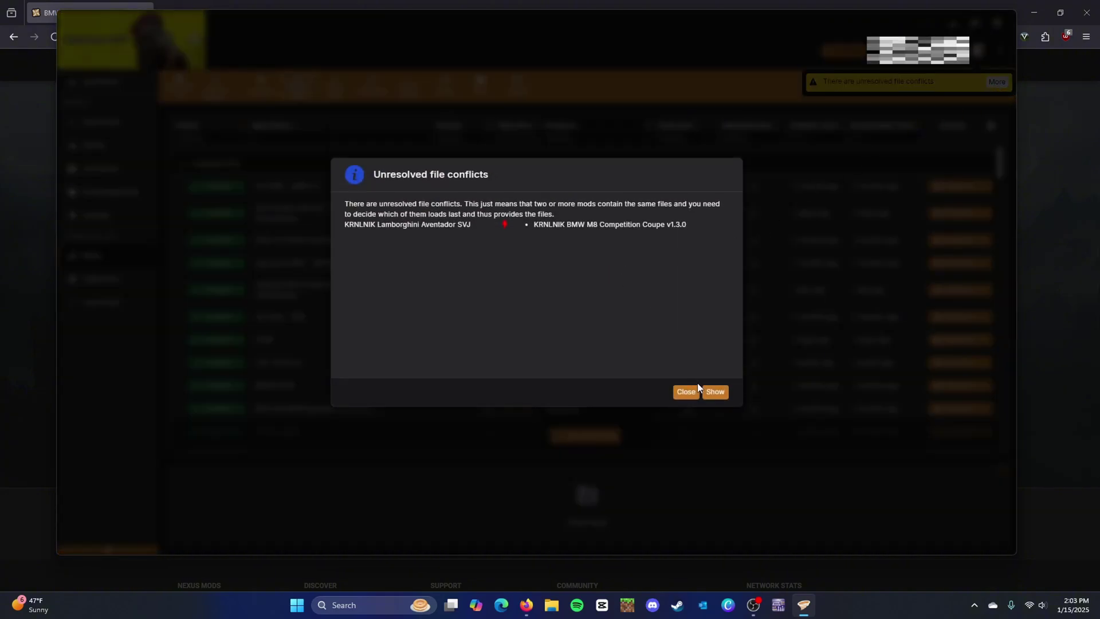
left_click(710, 392)
left_click(506, 130)
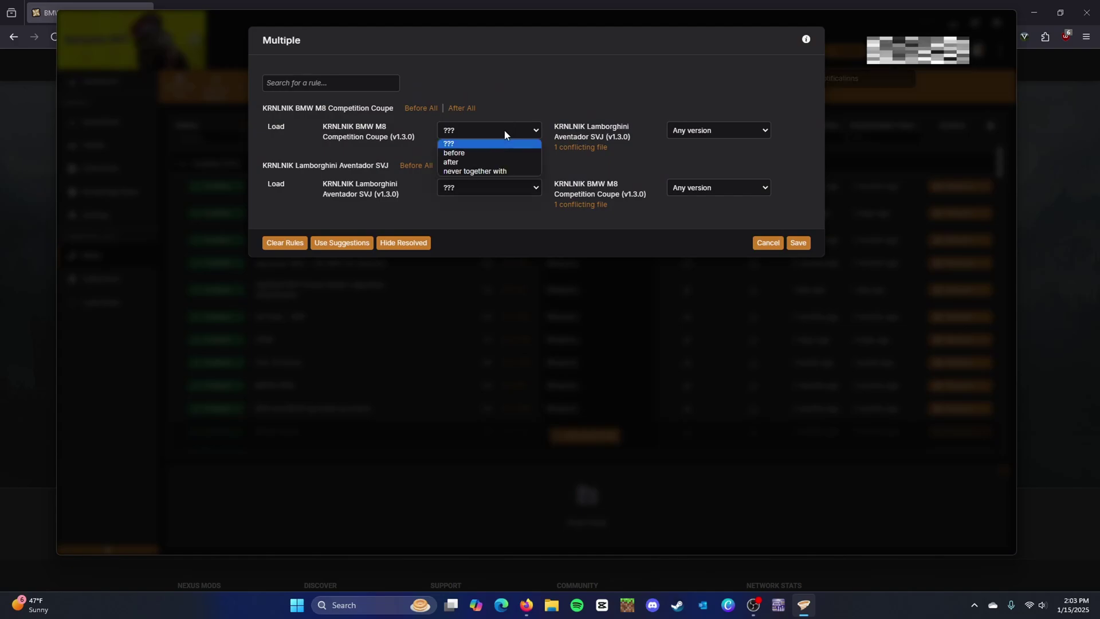
left_click(486, 161)
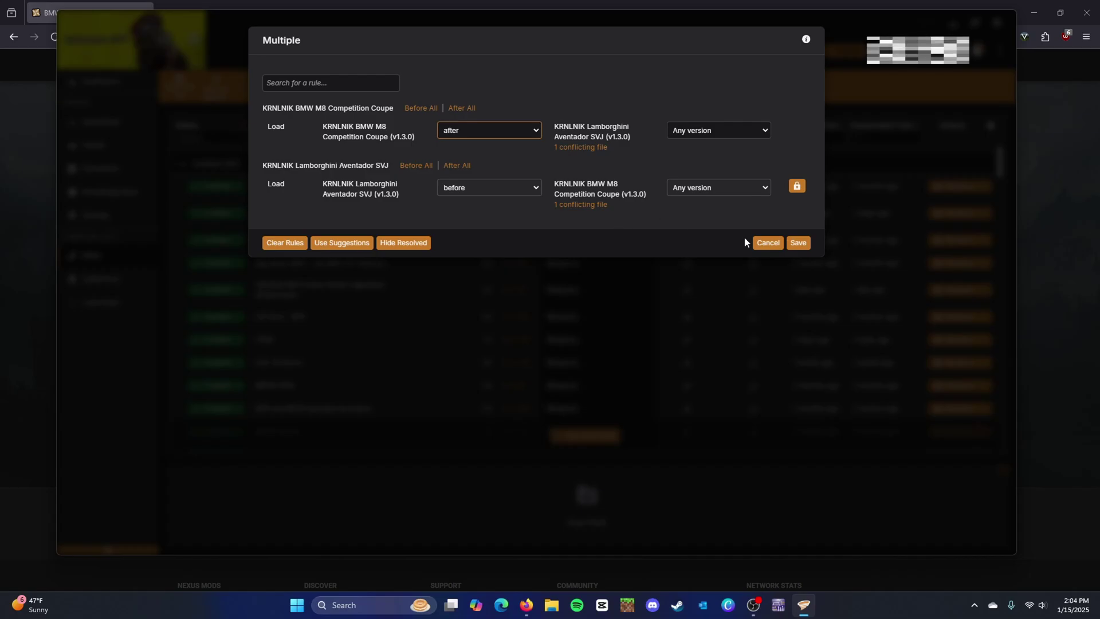
left_click(798, 243)
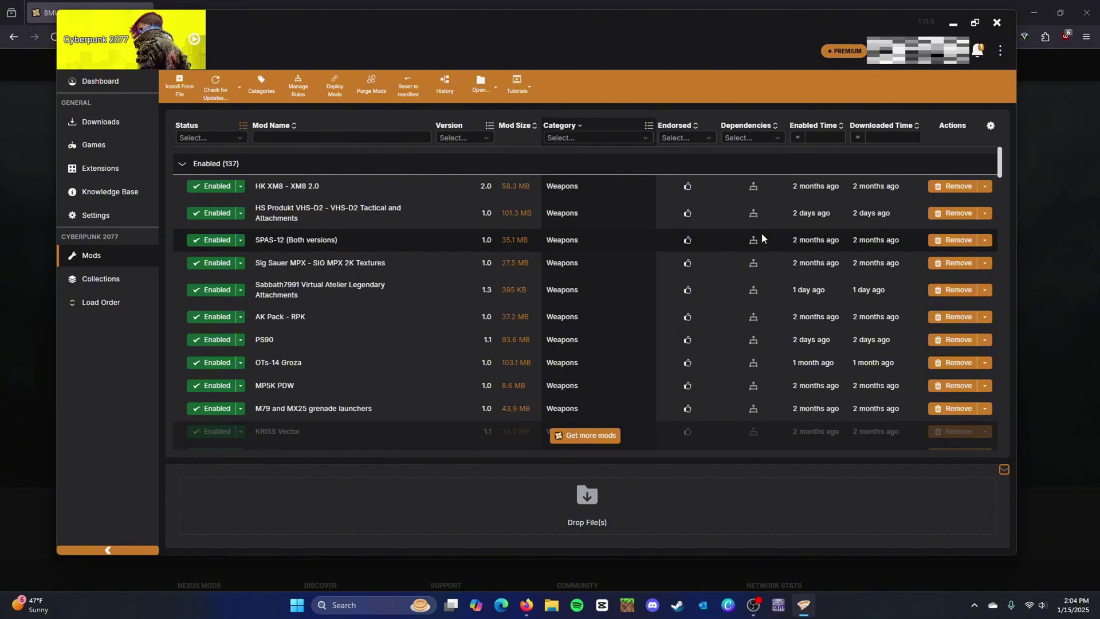
- Return to Firefox, dismiss the download pop-up, and open the Ford Mustang SVT Cobra page from the BMW mod uploader's list of mods
key("alt+Tab")
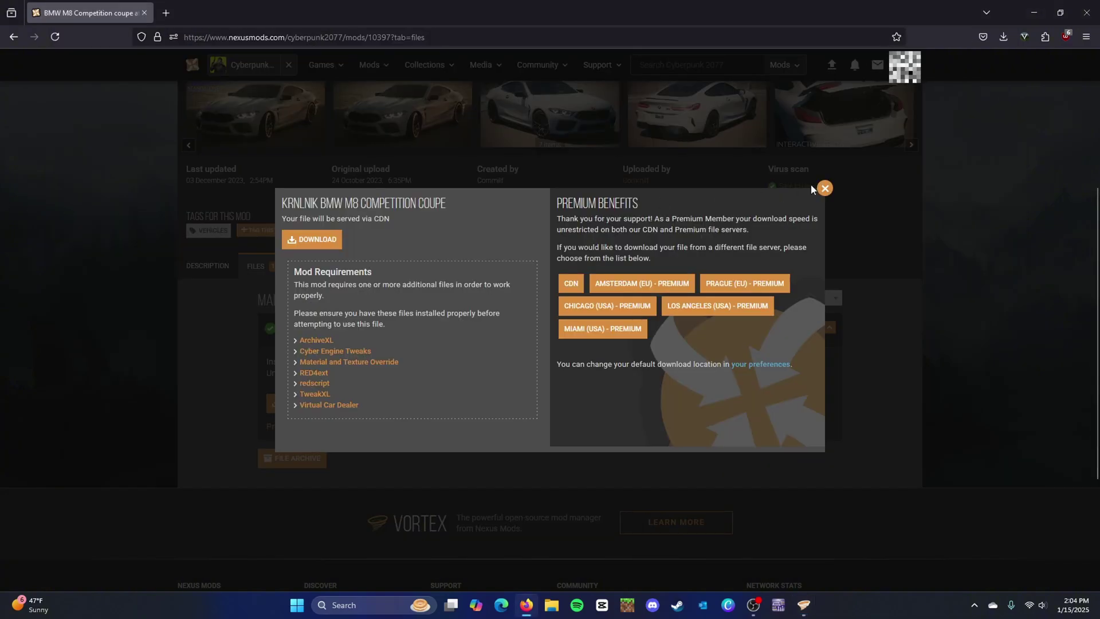
left_click(824, 187)
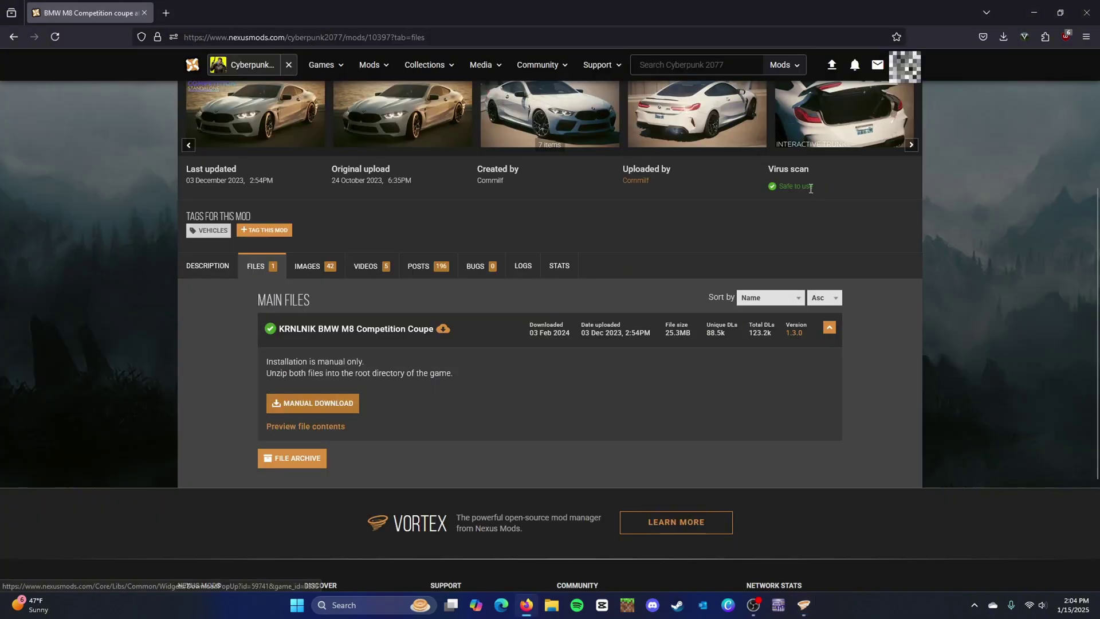
left_click(636, 182)
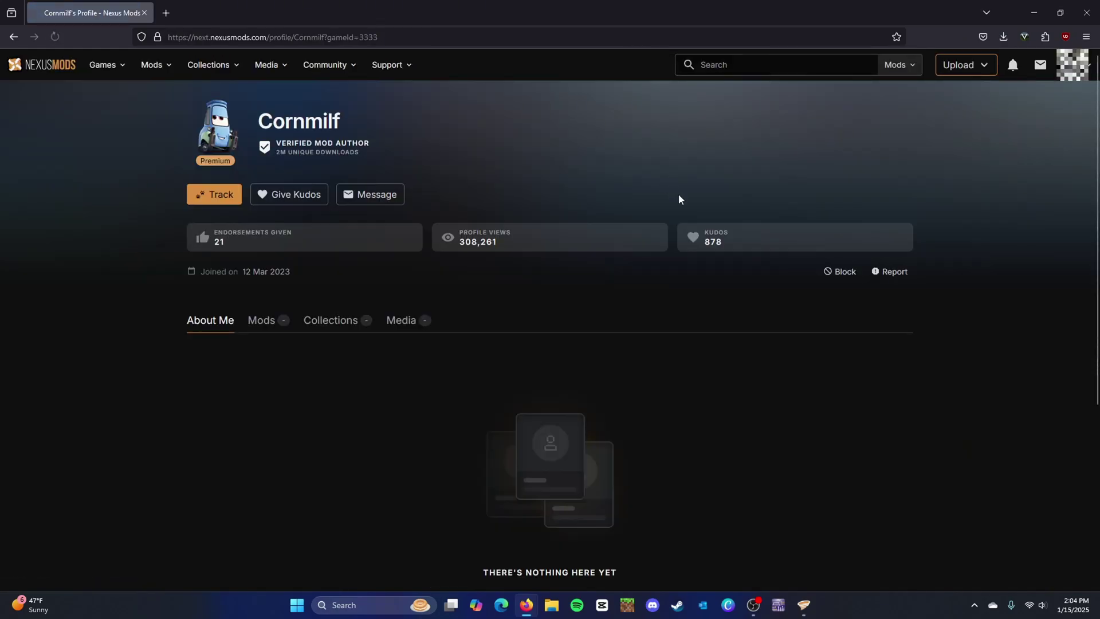
left_click(270, 321)
scroll(92, 364, "down", 3)
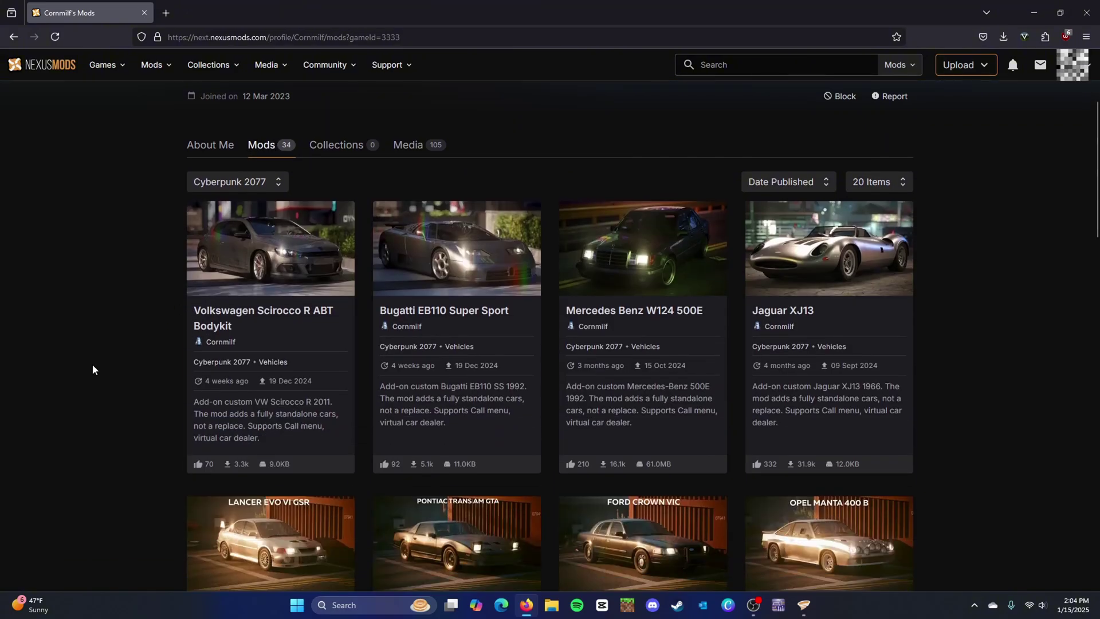
scroll(93, 369, "down", 6)
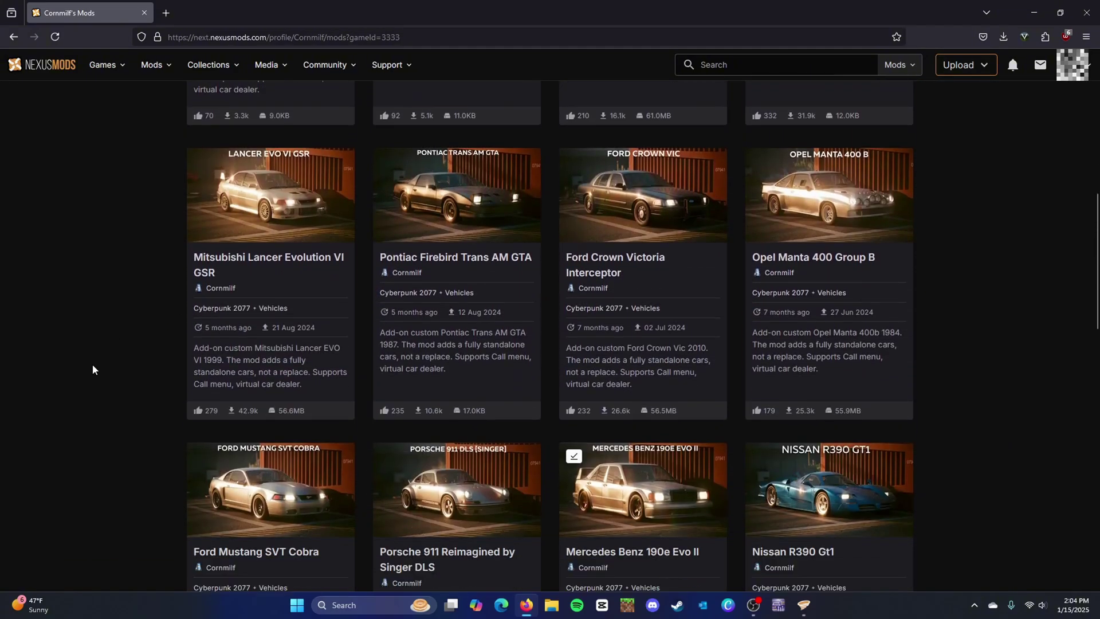
scroll(94, 369, "down", 2)
left_click(286, 371)
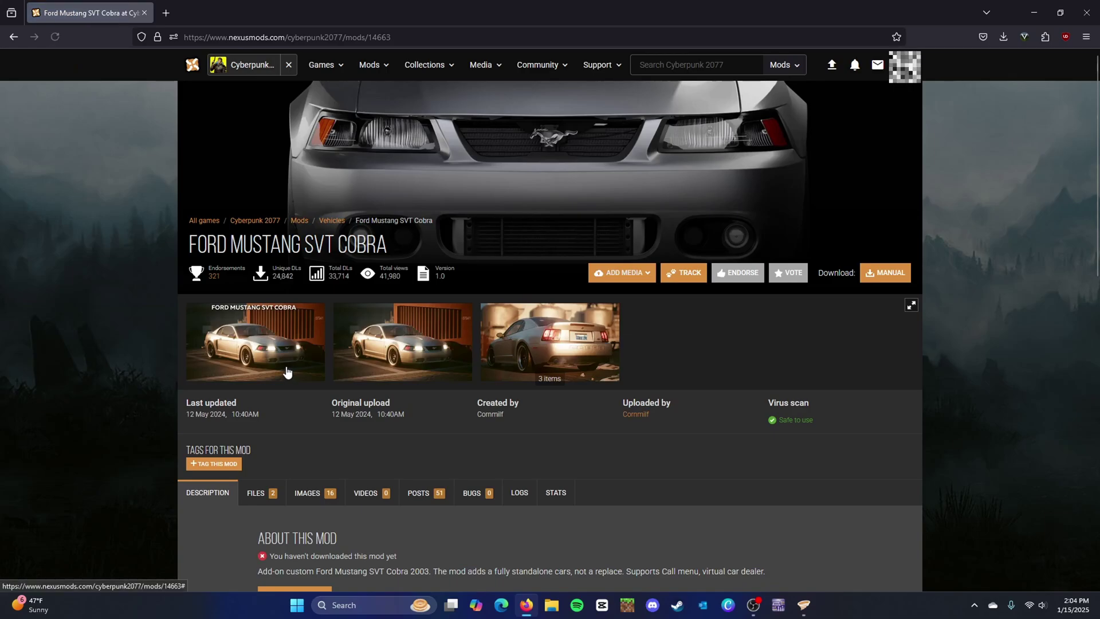
- Manually download the KRNLNIK Ford Mustang SVT Cobra main file and close the download pop-up
scroll(284, 355, "down", 3)
left_click(254, 316)
scroll(272, 318, "down", 4)
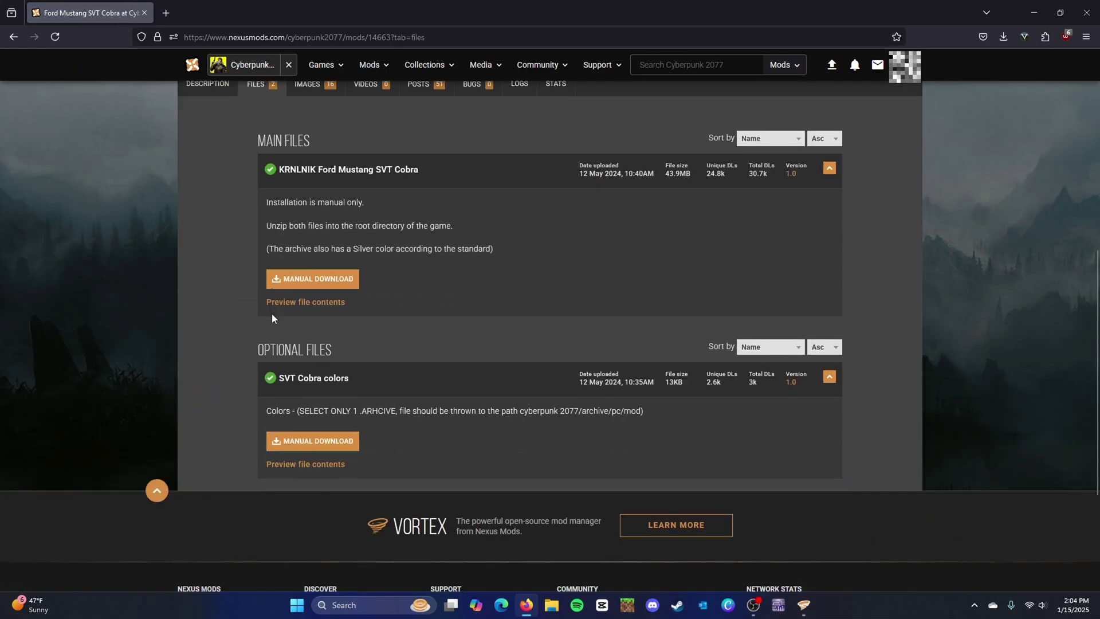
left_click(292, 280)
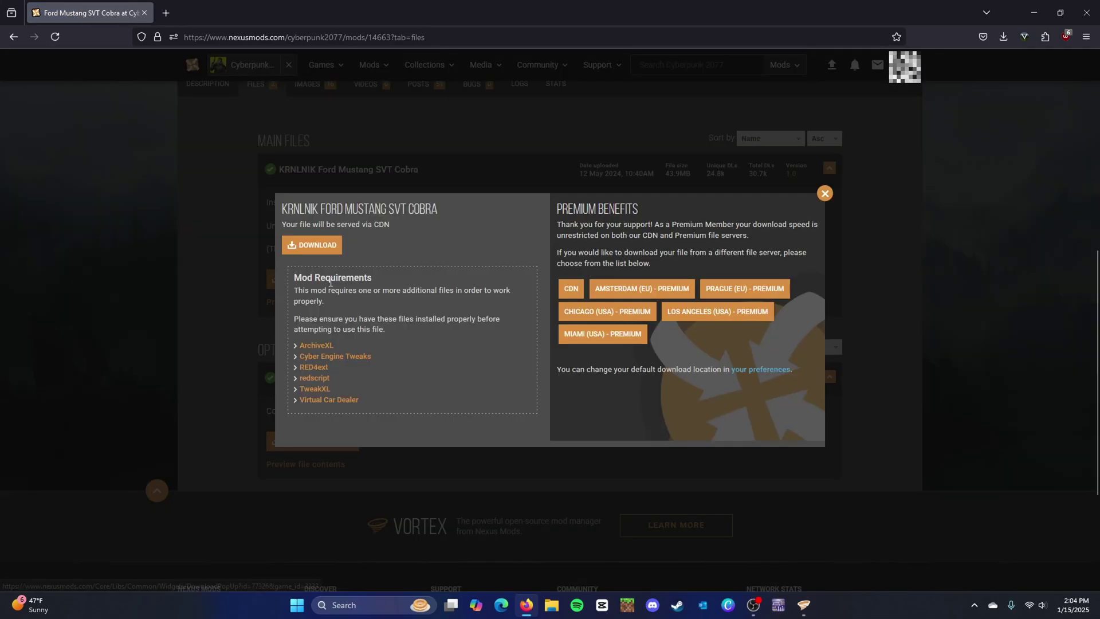
left_click(318, 246)
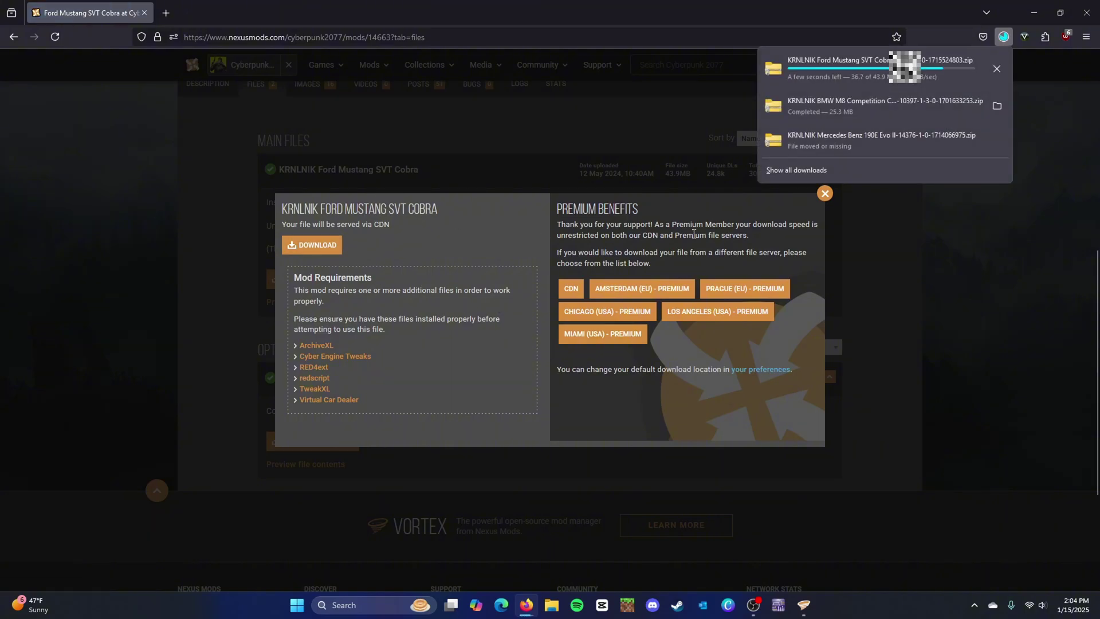
left_click(825, 194)
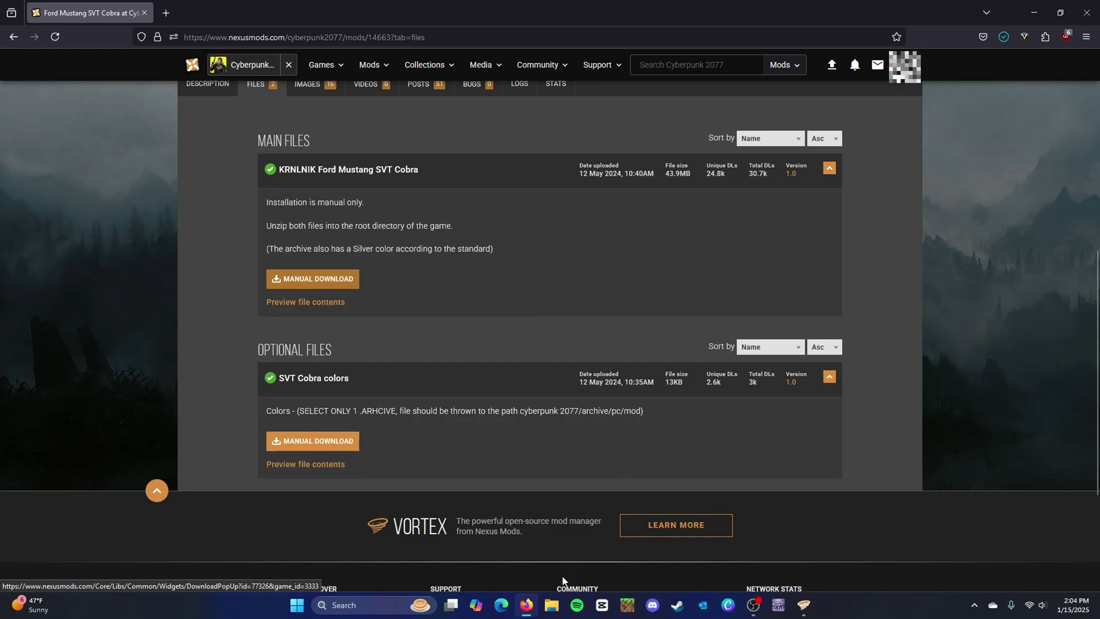
- In File Explorer, extract the Ford Mustang SVT Cobra zip from Downloads into steamapps\common\Cyberpunk 2077, replacing the existing VehicleManufacturerFix.reds
left_click(553, 605)
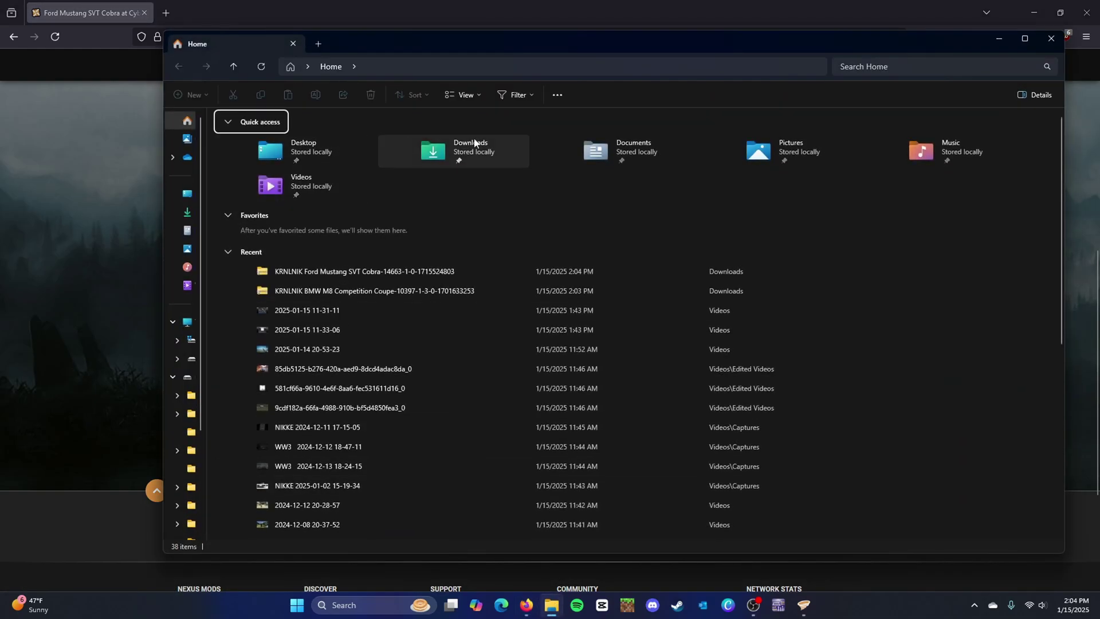
double_click(476, 149)
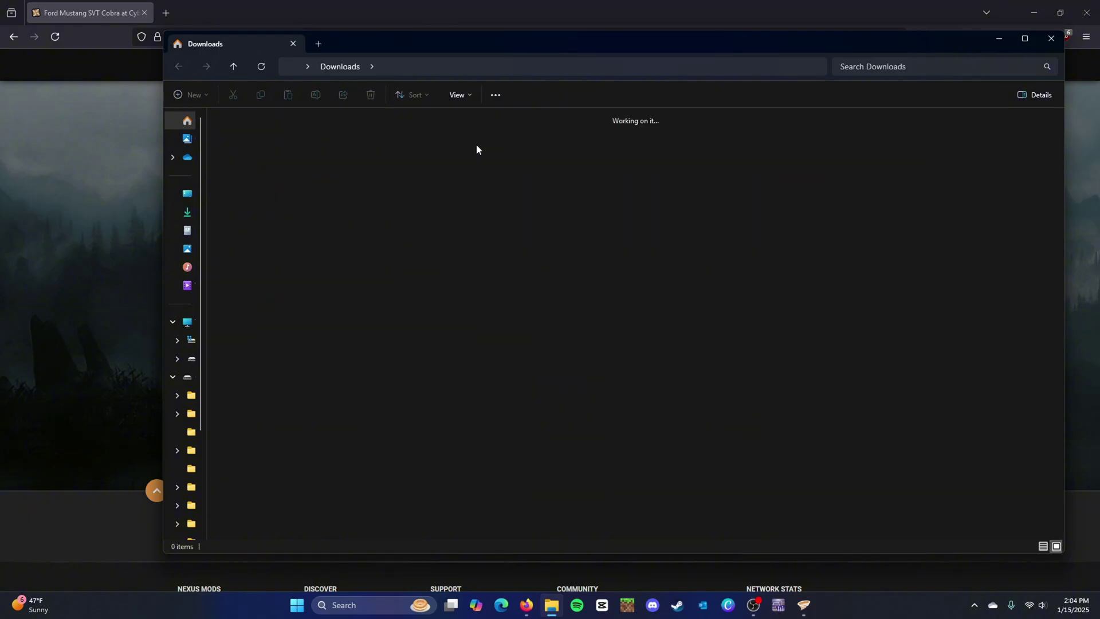
left_click(245, 165)
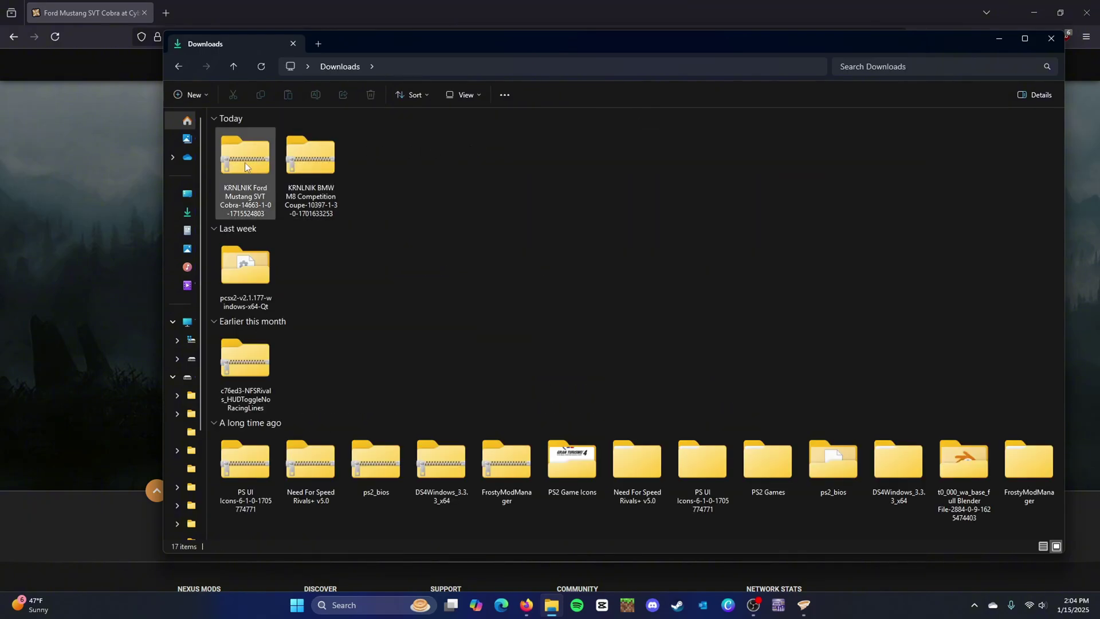
right_click(245, 165)
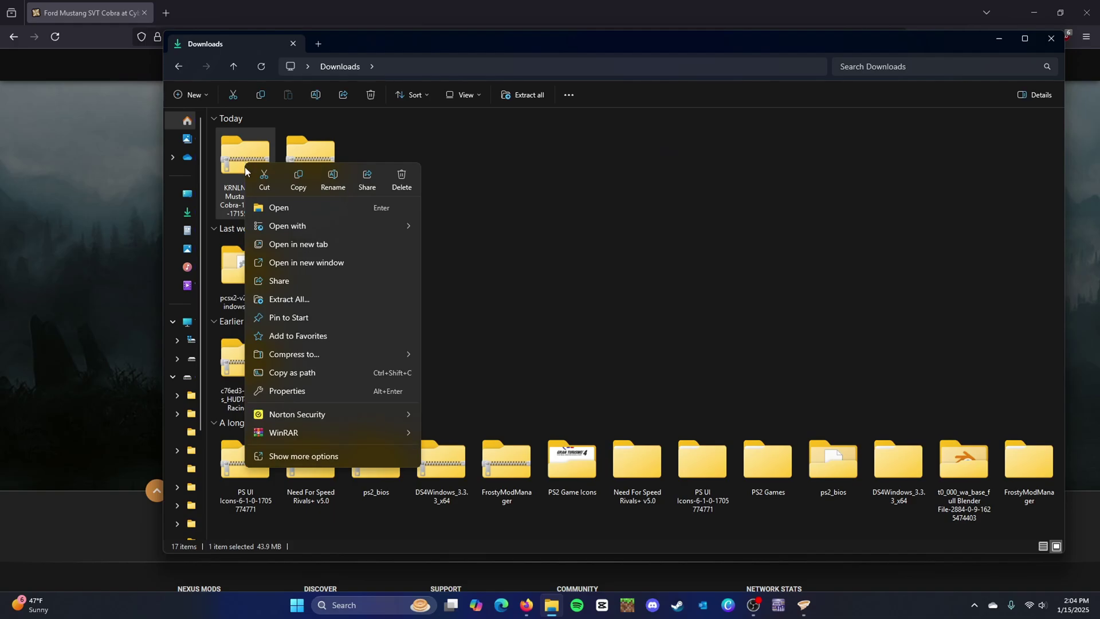
left_click(292, 299)
left_click(675, 250)
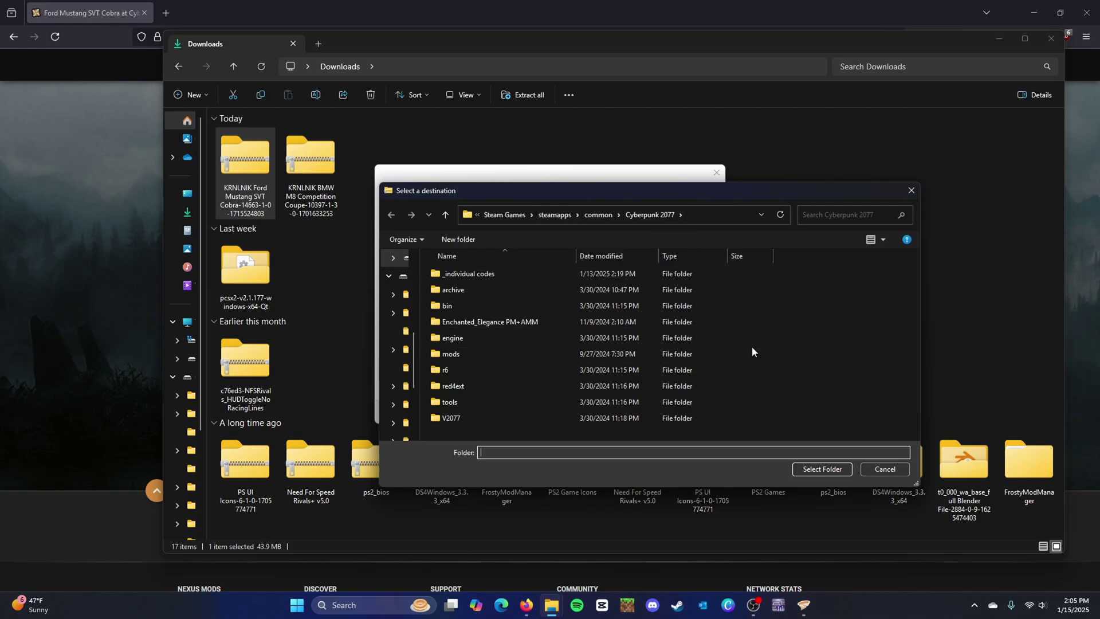
left_click(838, 471)
left_click(650, 412)
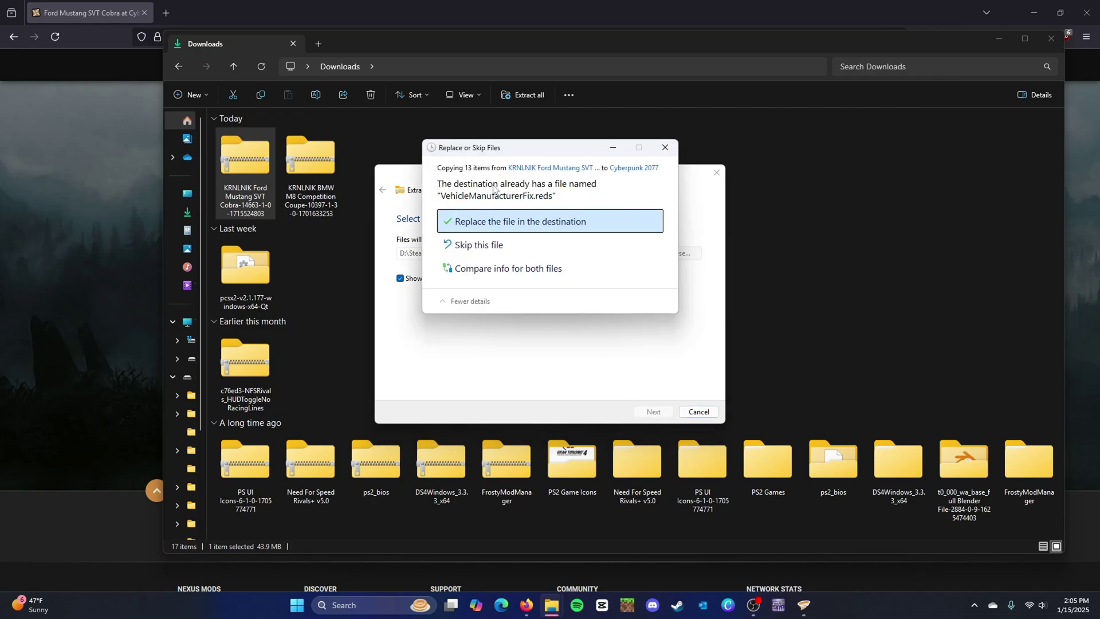
left_click(517, 221)
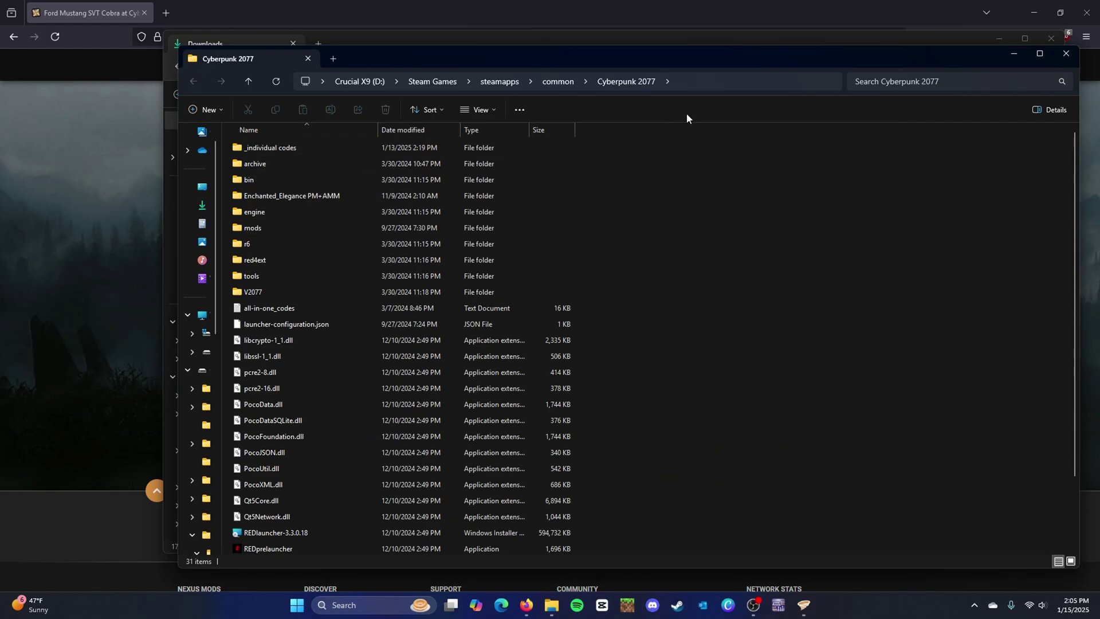
- Examine the folder structure inside the Ford Mustang SVT Cobra zip, going through its archive and r6 folders
left_click(572, 42)
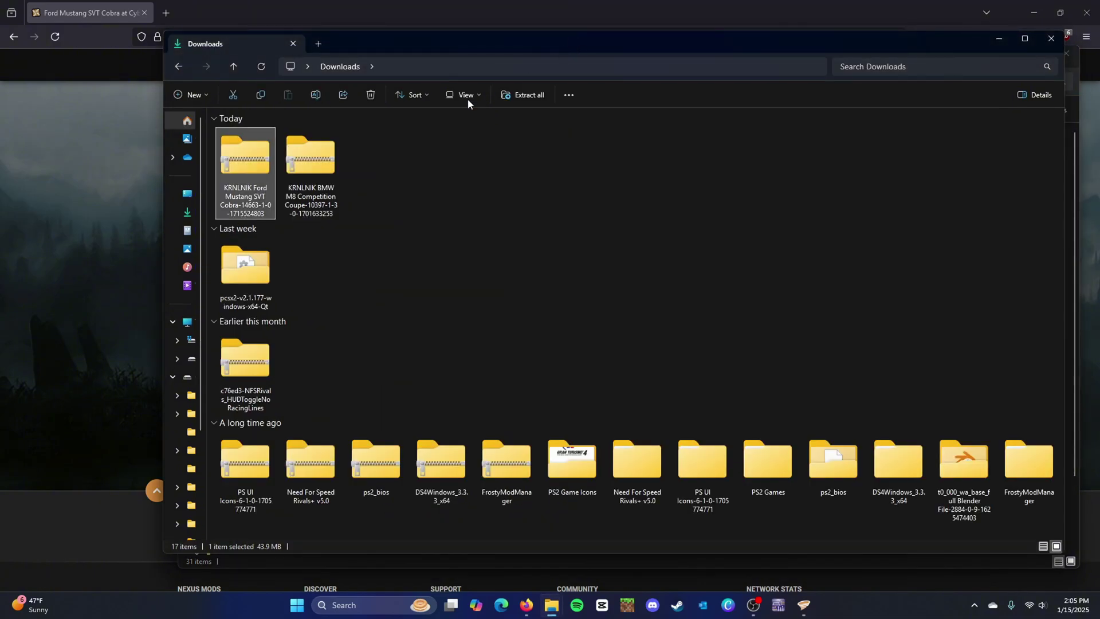
double_click(272, 173)
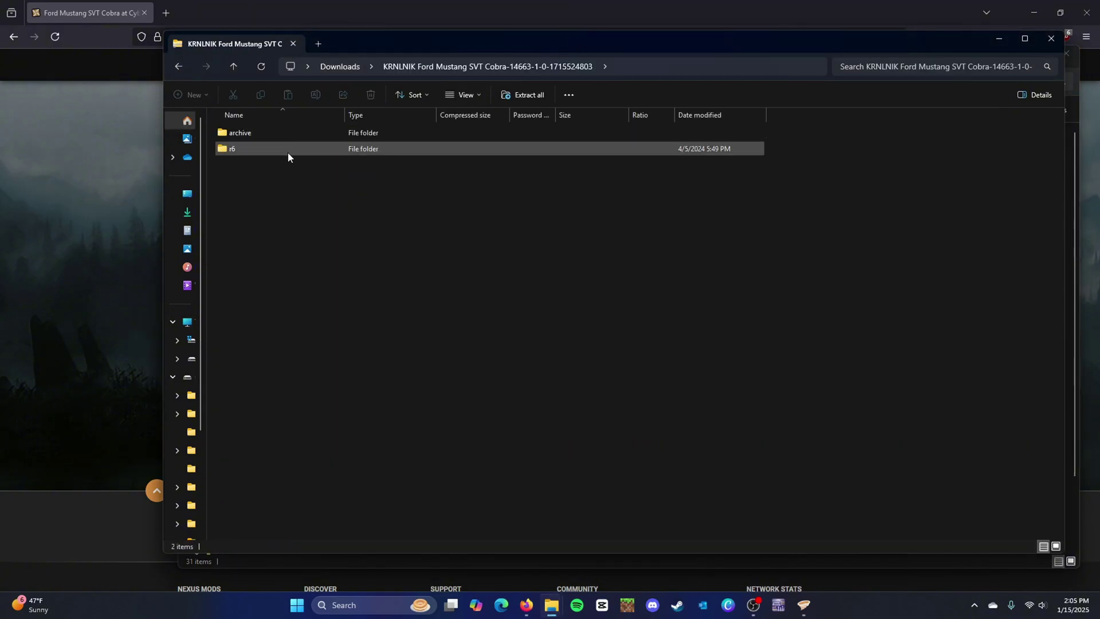
left_click(308, 134)
double_click(308, 133)
double_click(310, 134)
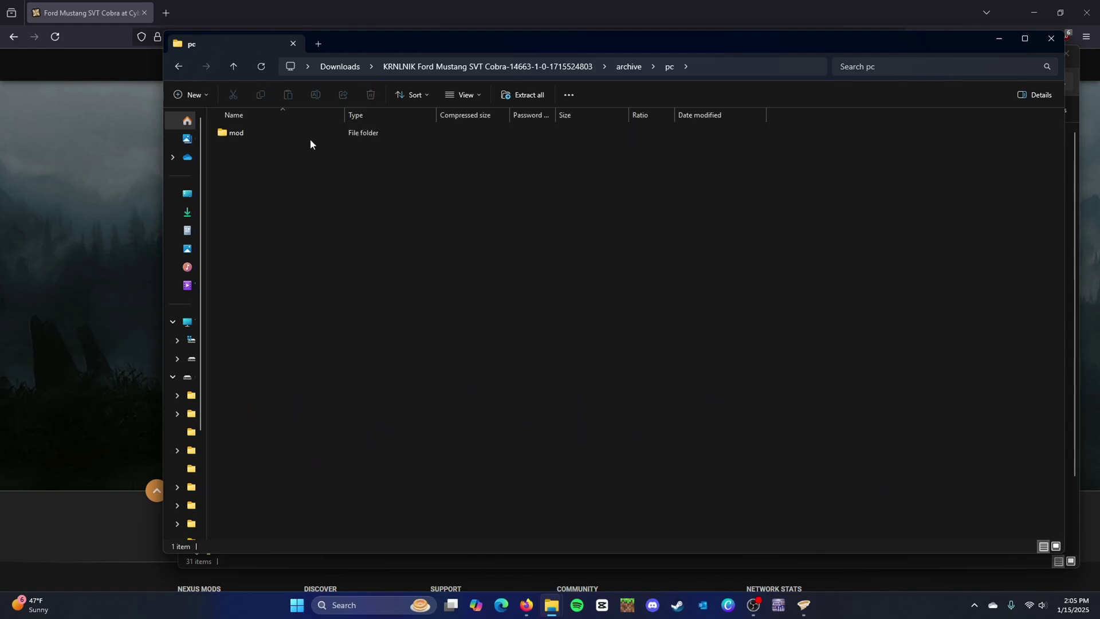
double_click(312, 135)
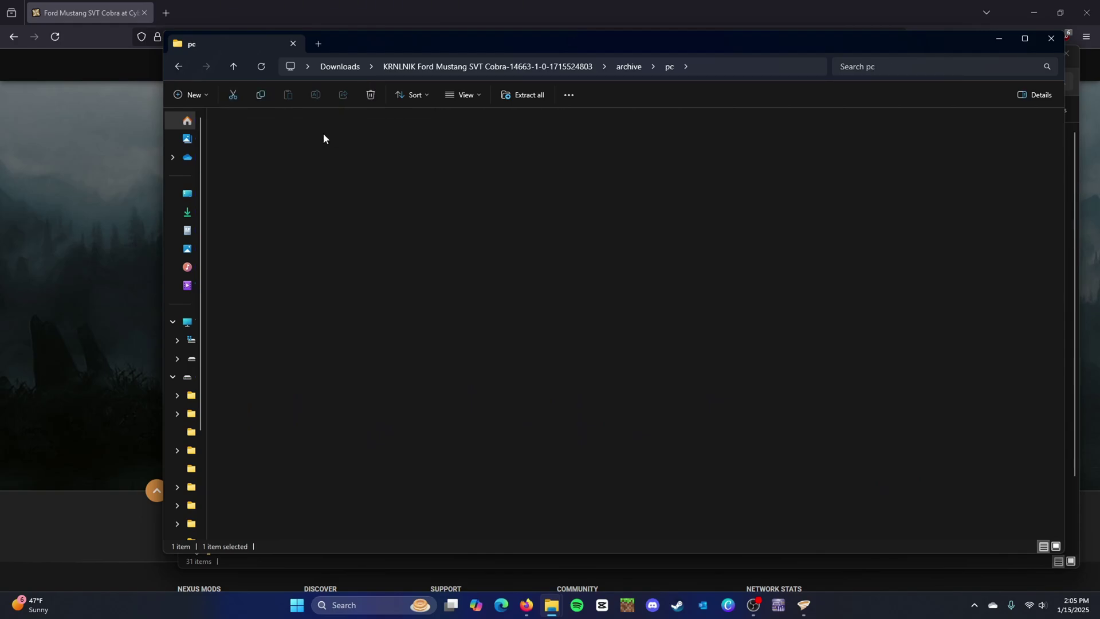
left_click(176, 68)
left_click(176, 68)
left_click(177, 68)
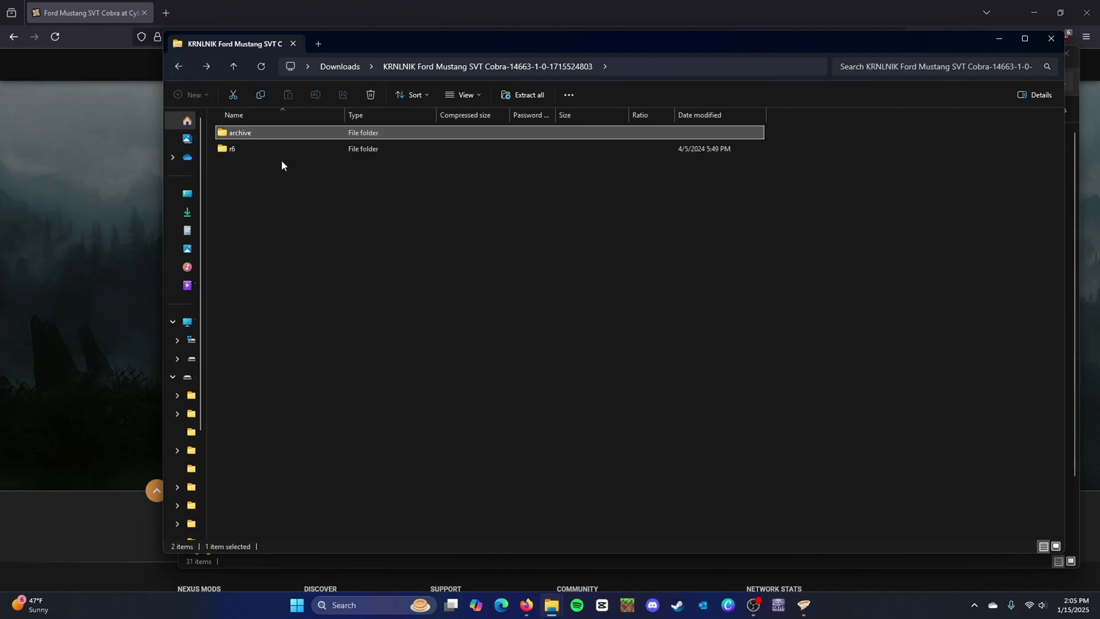
double_click(294, 149)
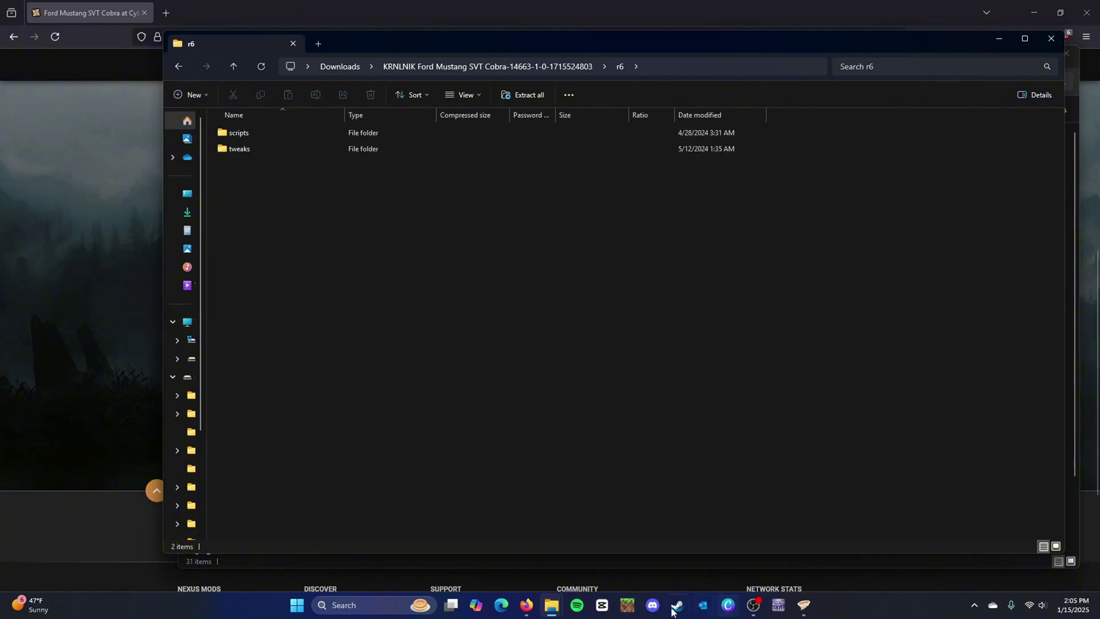
- Examine the archive\pc folder inside the Cyberpunk 2077 installation folder and return to the game's root folder
mouse_move(559, 605)
left_click(579, 556)
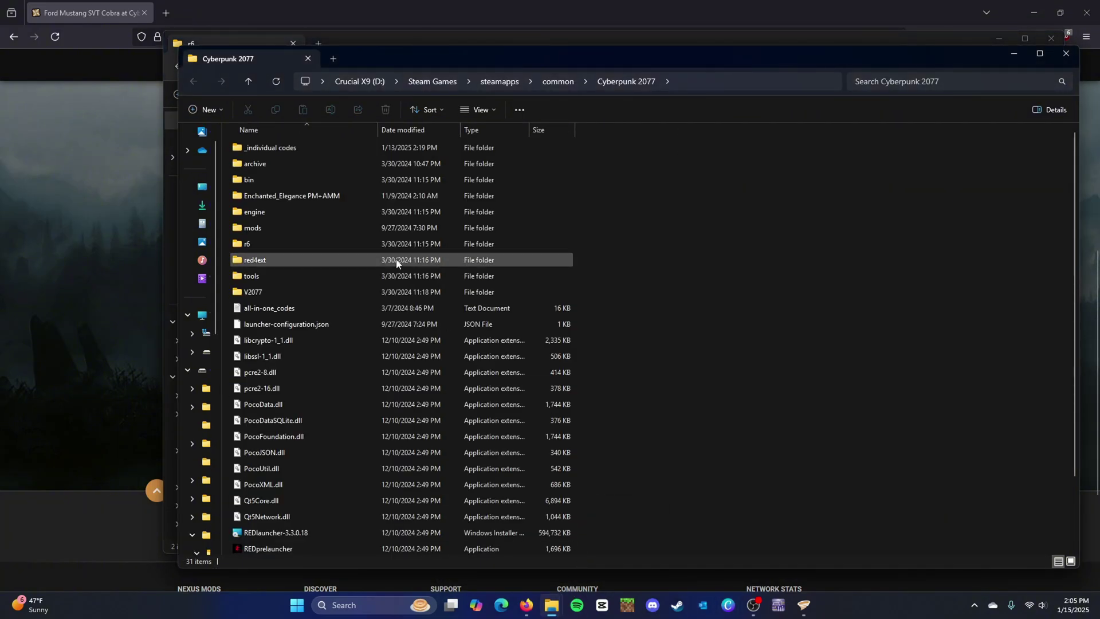
double_click(343, 160)
double_click(370, 153)
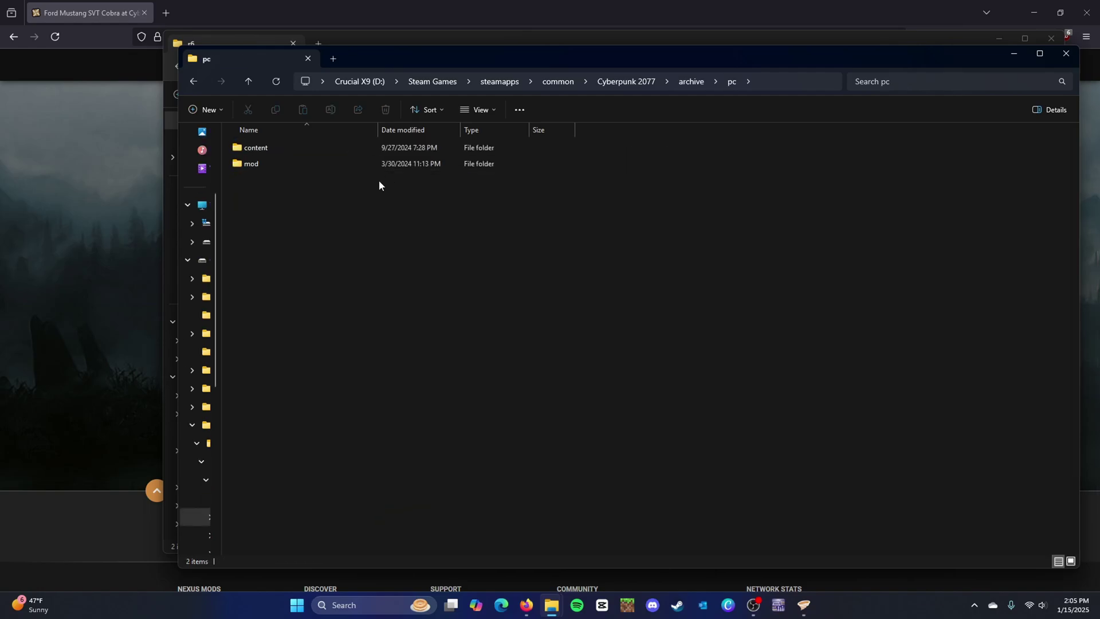
left_click(201, 80)
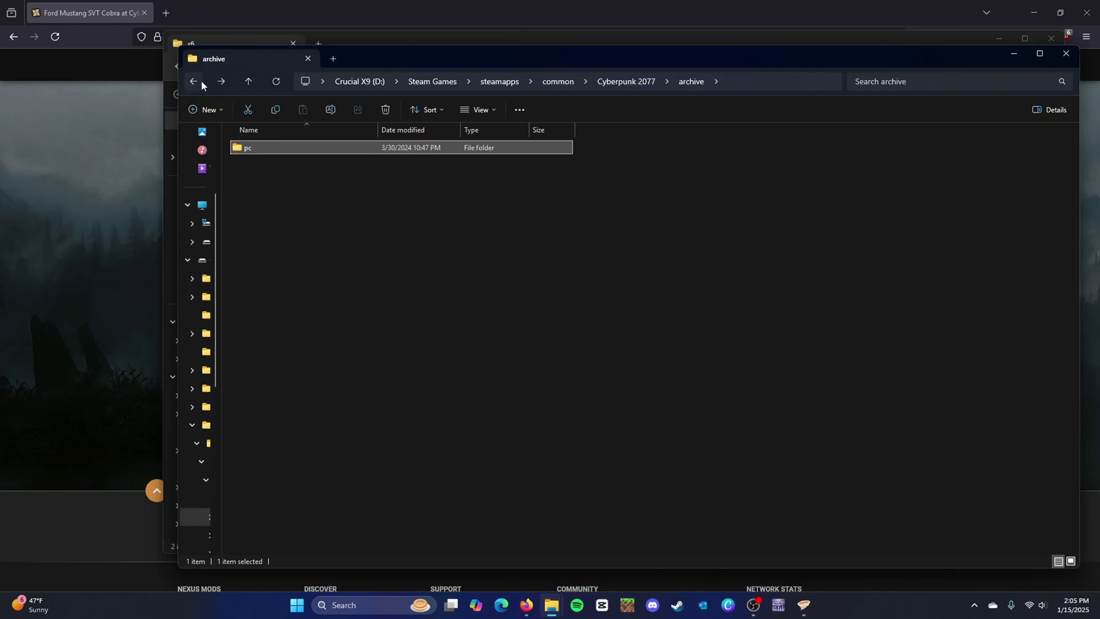
left_click(201, 80)
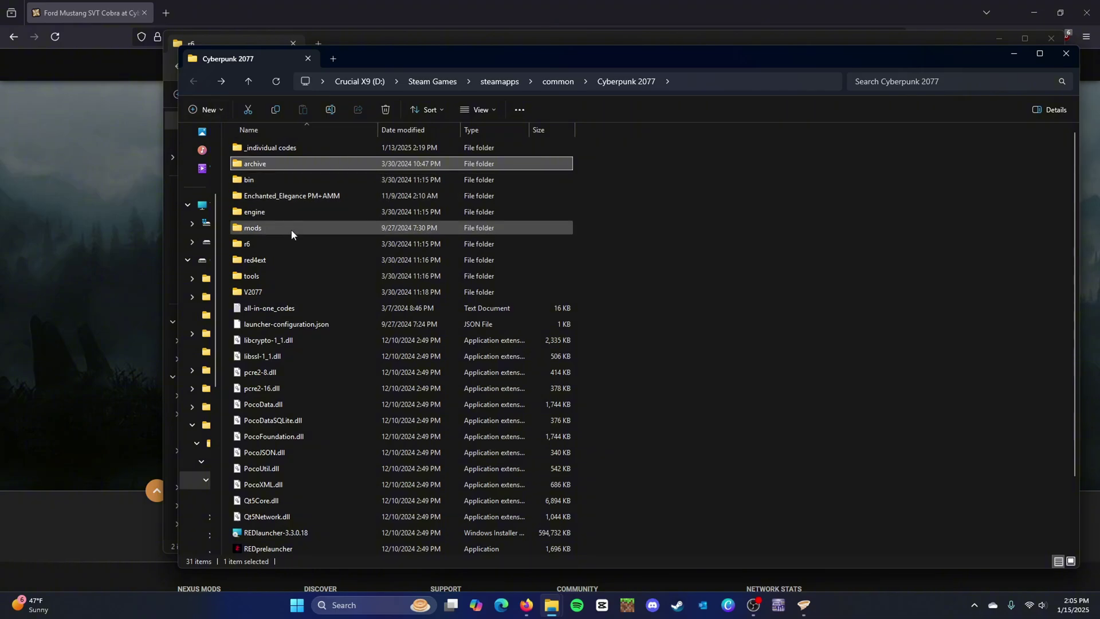
- Close the File Explorer windows showing the Ford Mustang SVT Cobra zip's r6 folder and the Cyberpunk 2077 folder
left_click(369, 36)
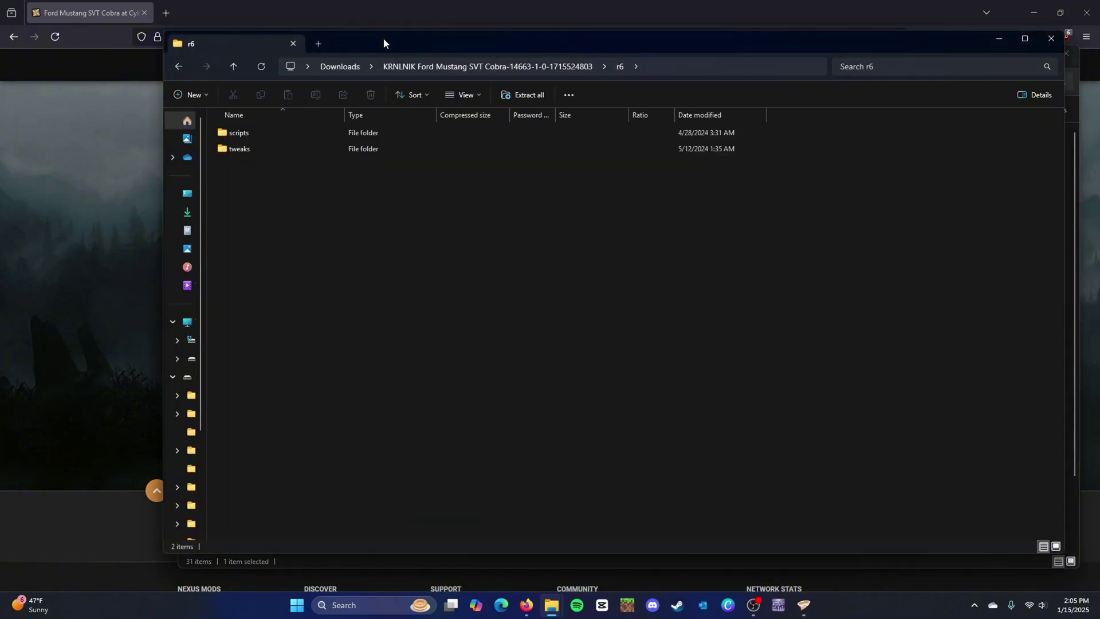
left_click(1042, 41)
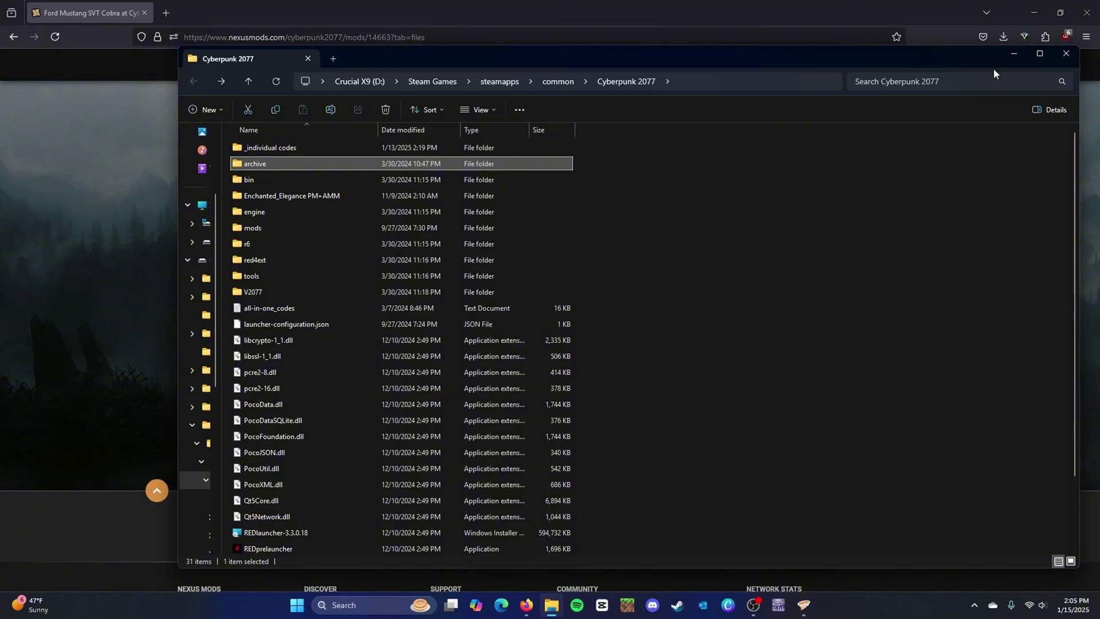
left_click(1061, 55)
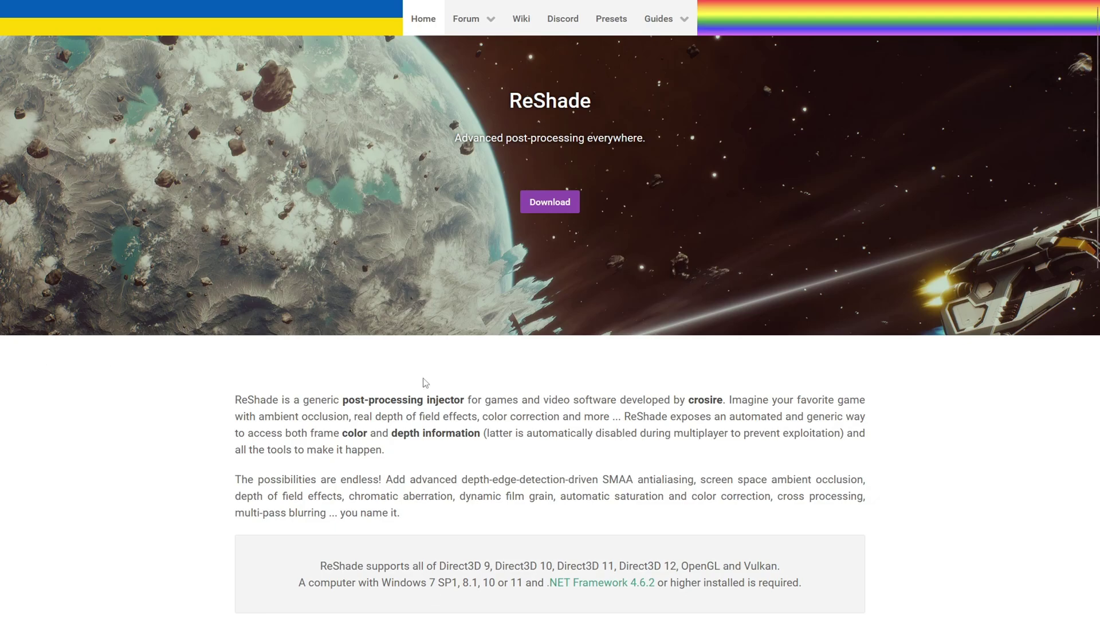
- Review the ReShade home page, including the version 6.3.3 download section, and exit full-screen view
left_click_drag(488, 100, 616, 101)
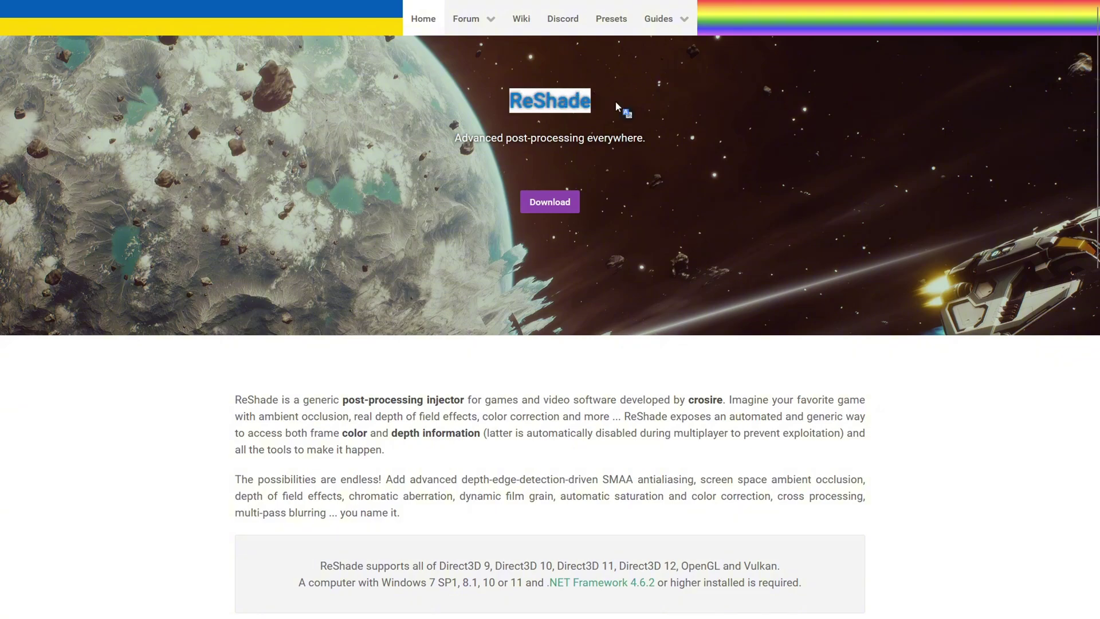
left_click(611, 137)
scroll(694, 267, "down", 12)
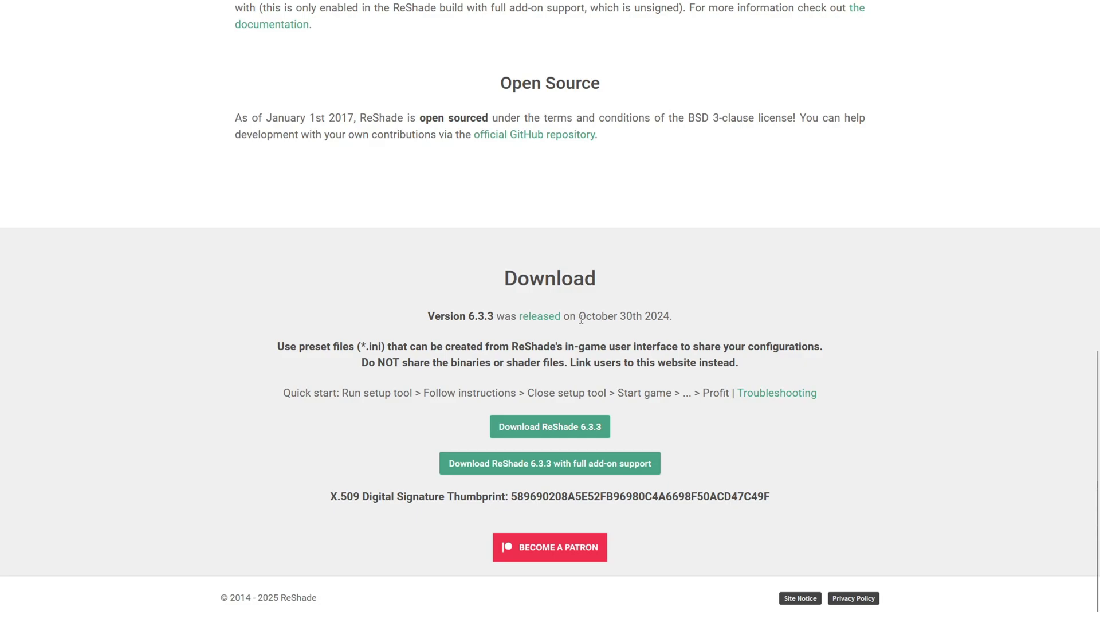
left_click_drag(580, 319, 673, 316)
left_click(617, 311)
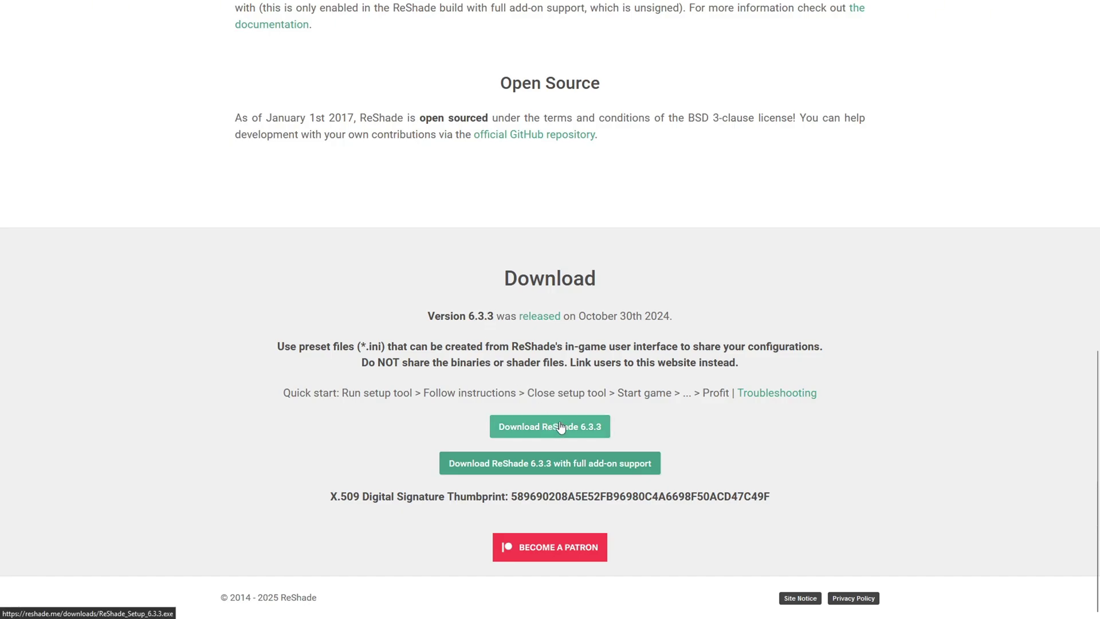
key("Home")
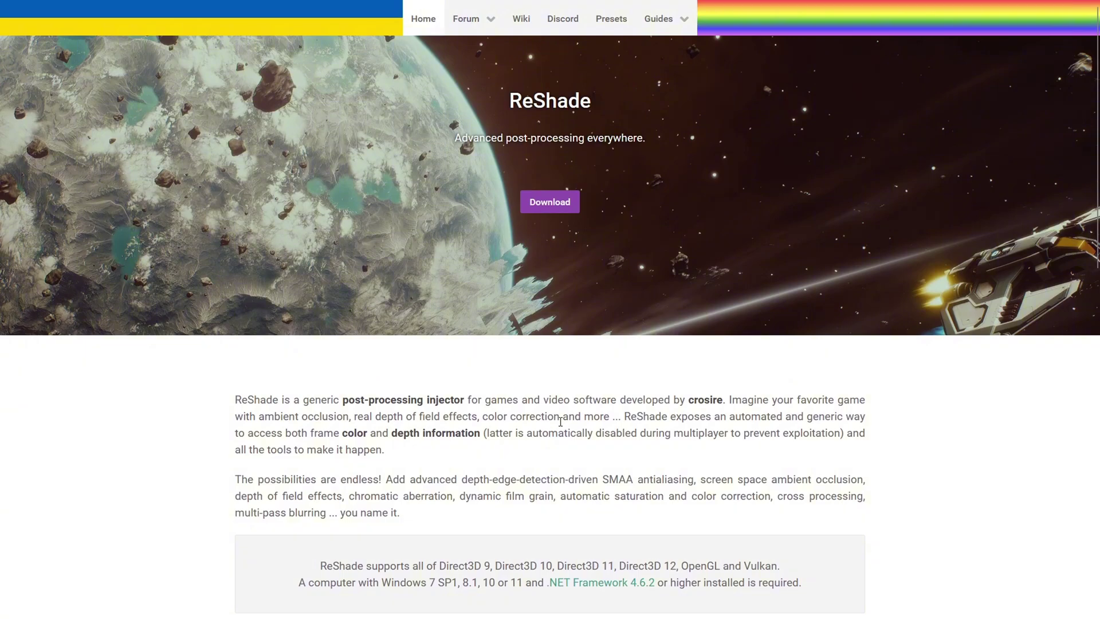
key("F11")
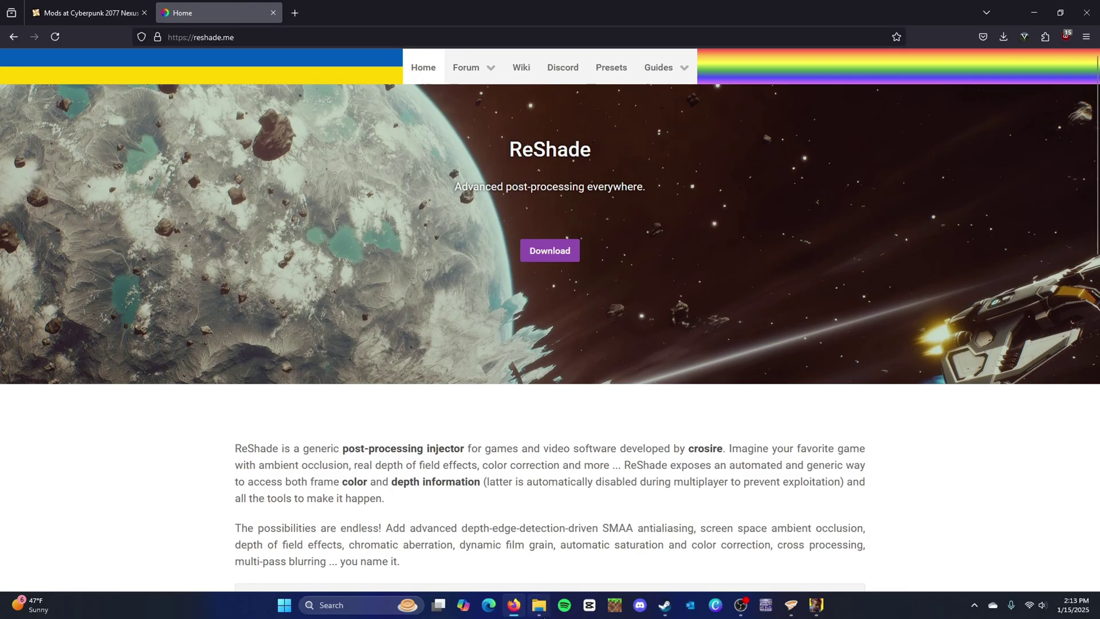
- Open the Downloads folder in File Explorer and launch the ReShade_Setup_6.3.3 installer
mouse_move(539, 605)
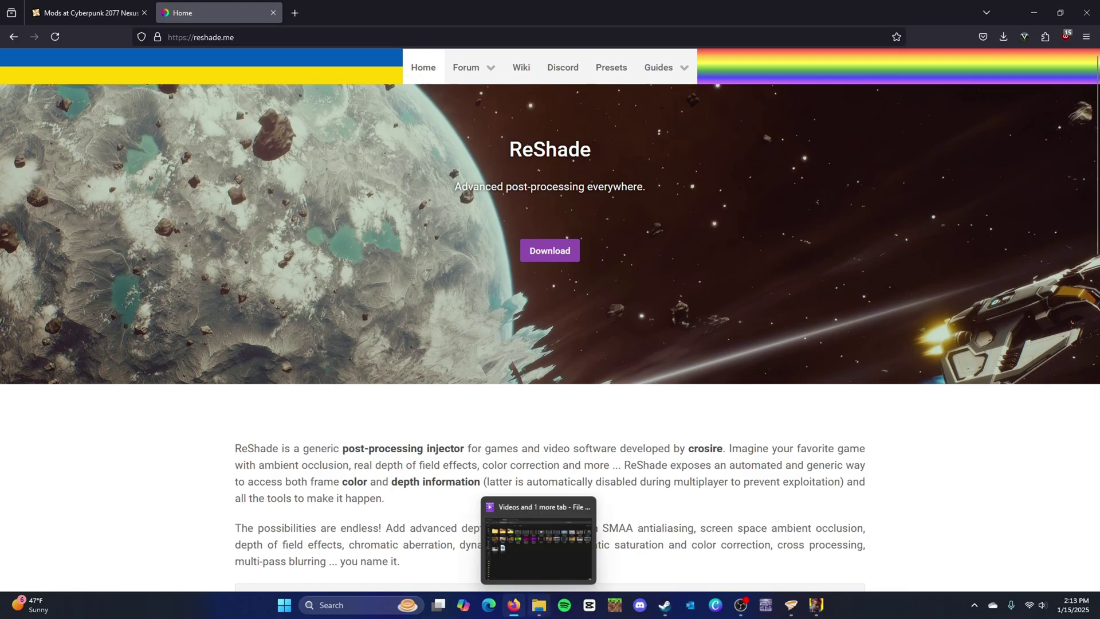
right_click(539, 605)
left_click(497, 405)
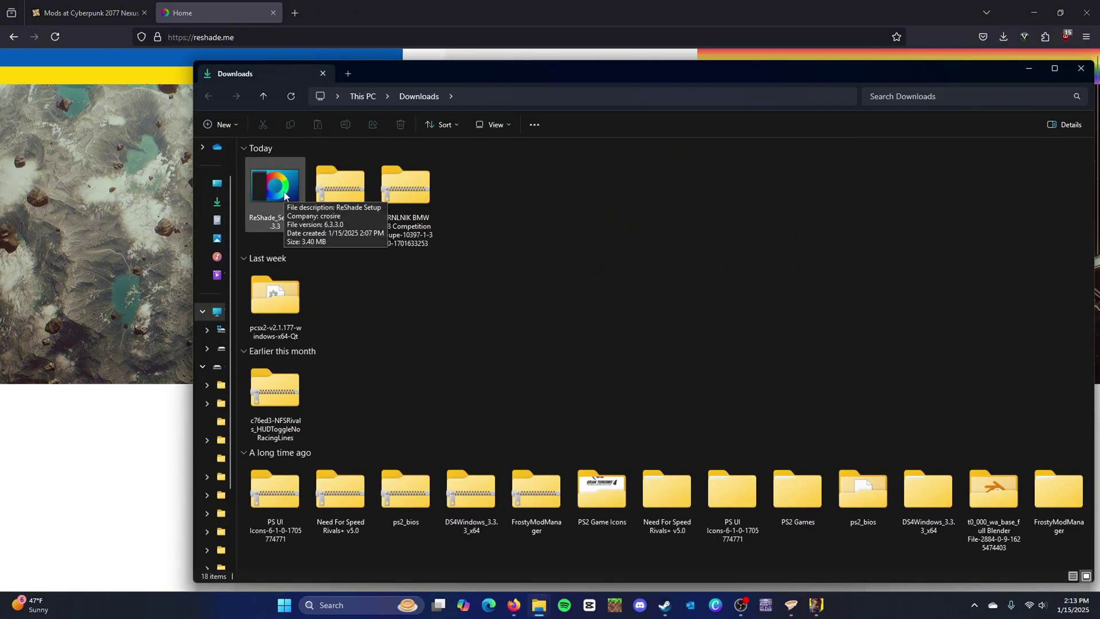
double_click(284, 196)
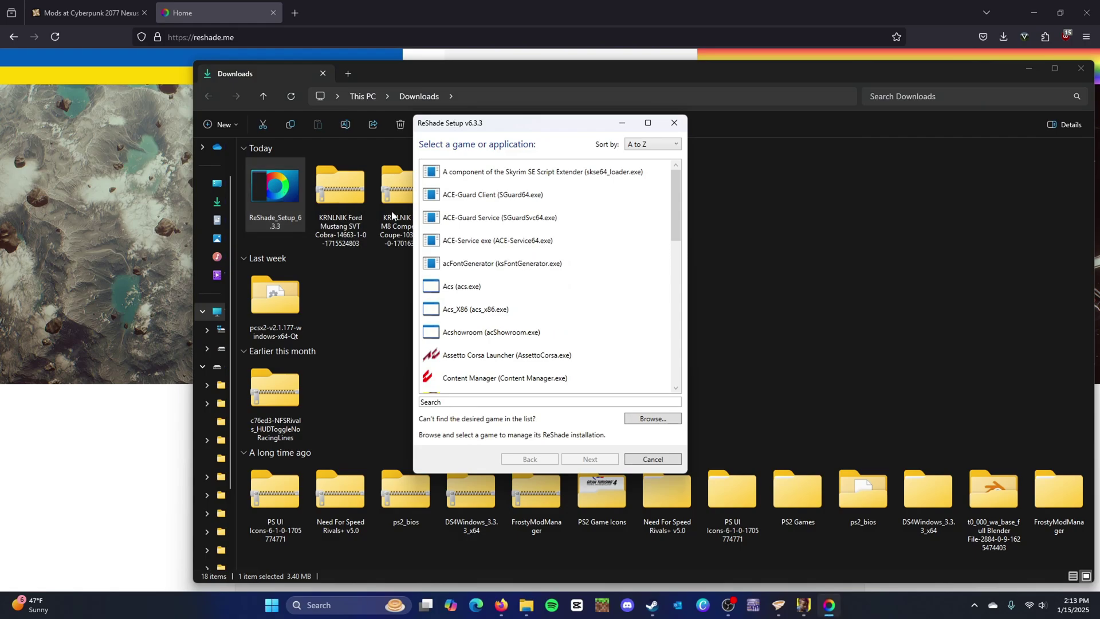
- Run the ReShade setup for Cyberpunk 2077 with DirectX 10/11/12 and the Update ReShade only option
scroll(561, 200, "down", 2)
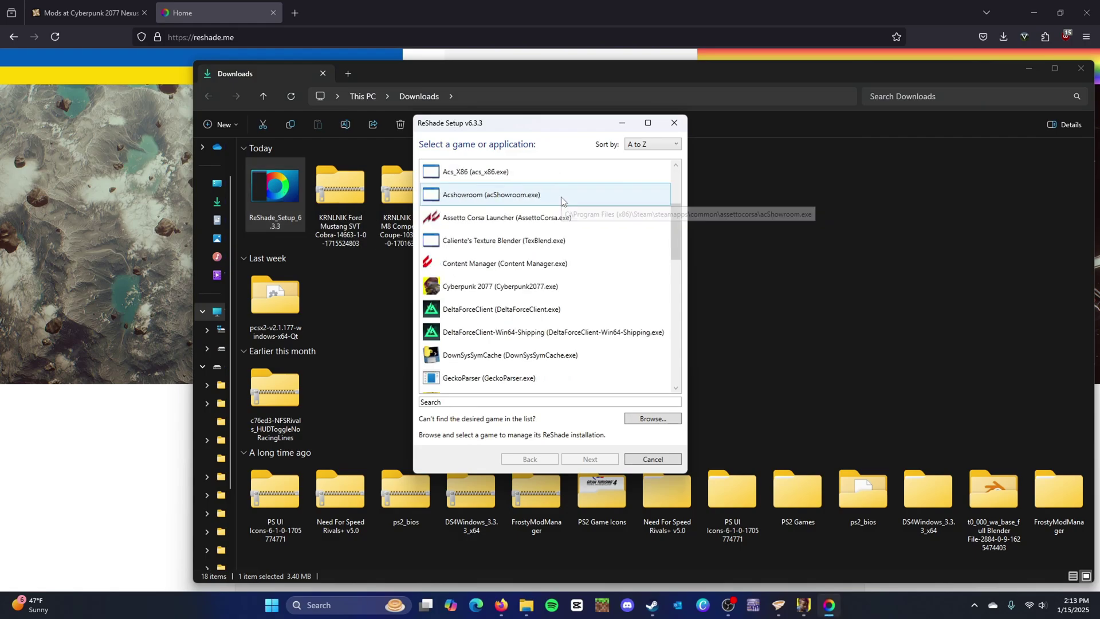
left_click(563, 286)
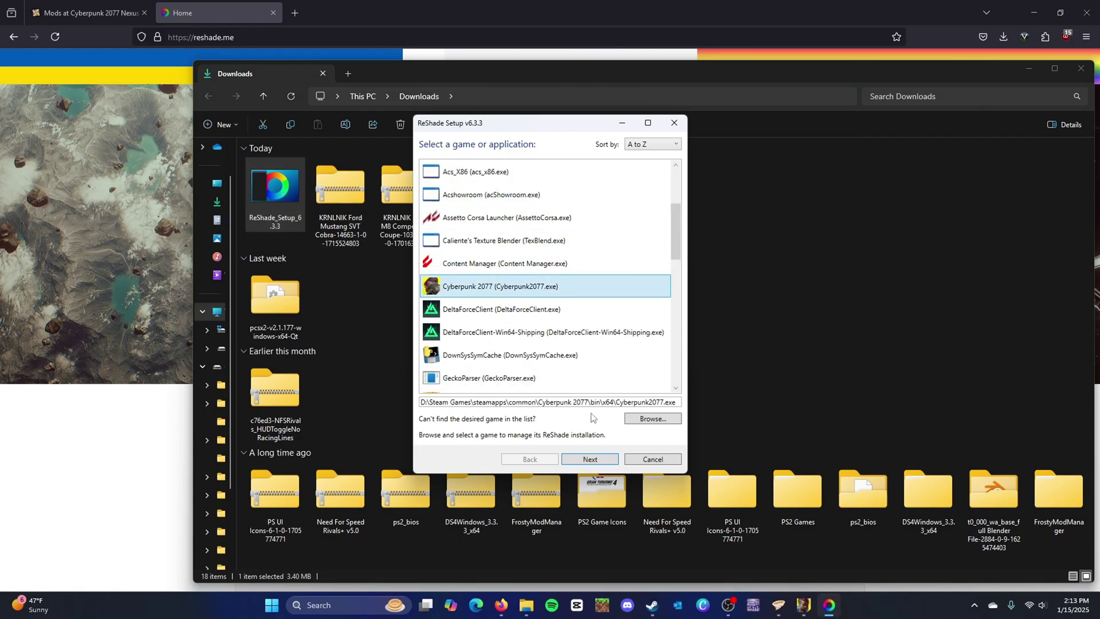
left_click(595, 459)
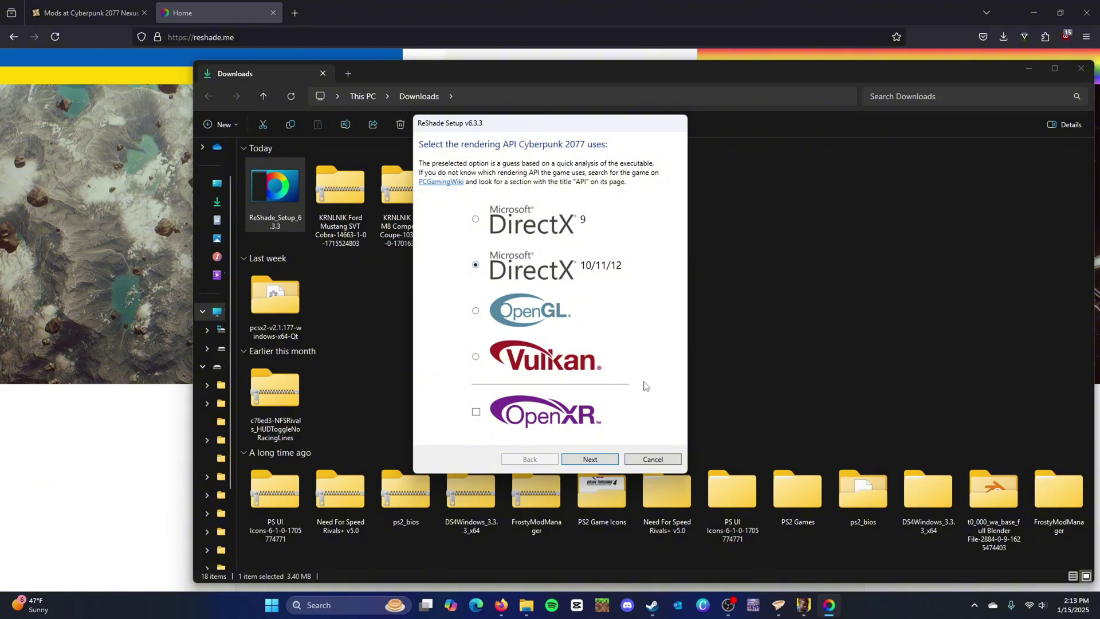
left_click(596, 463)
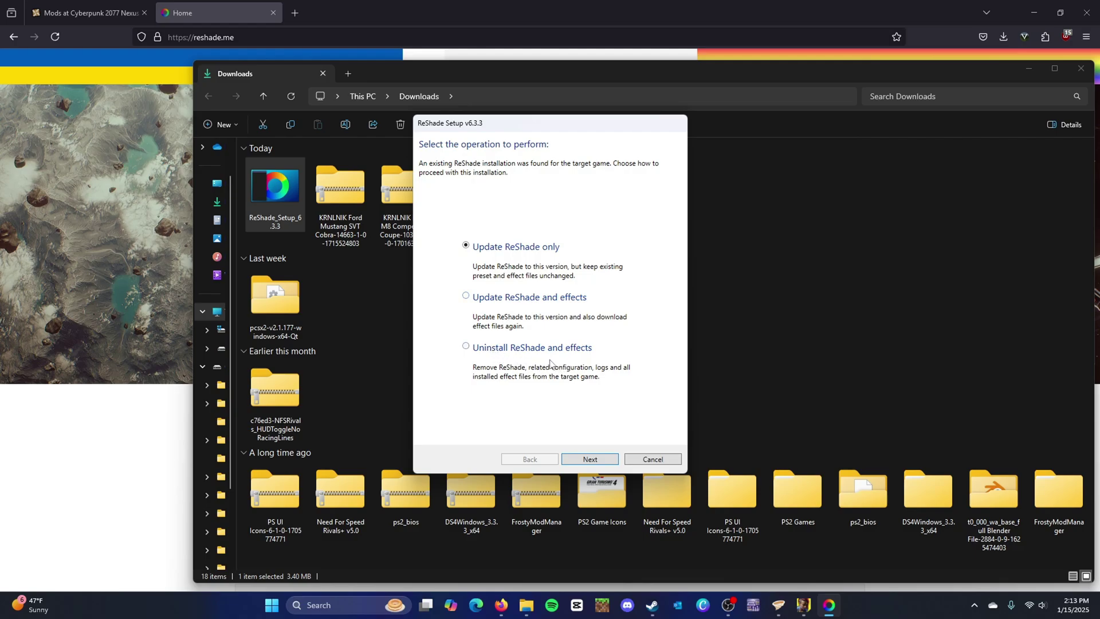
left_click(586, 459)
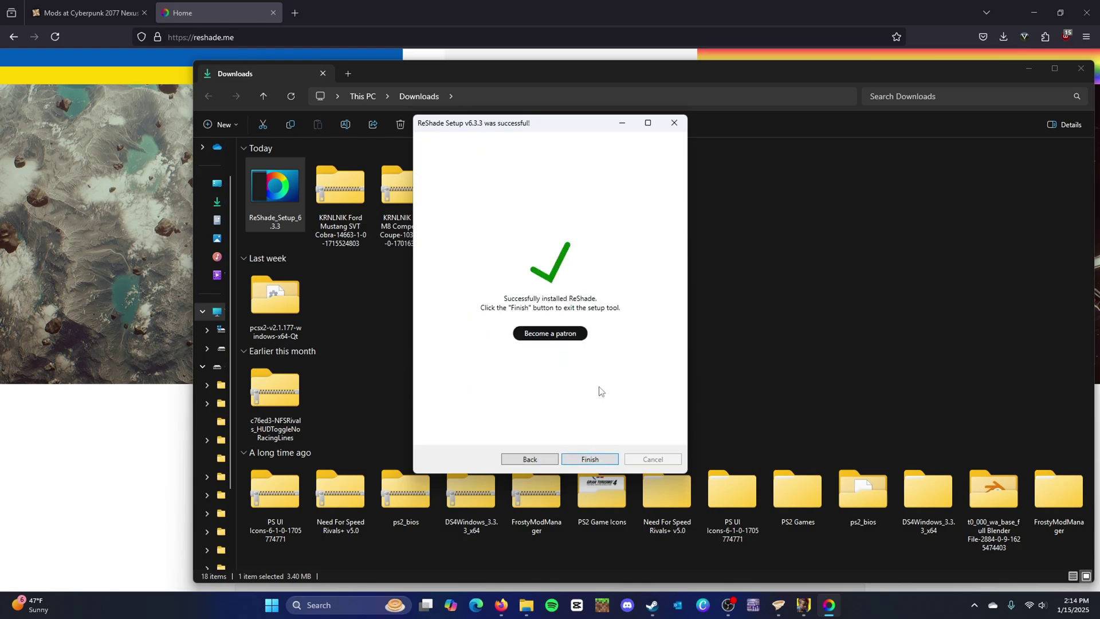
- Restart the setup for Cyberpunk 2077 with DirectX 10/11/12 and proceed with Update ReShade and effects
left_click(528, 459)
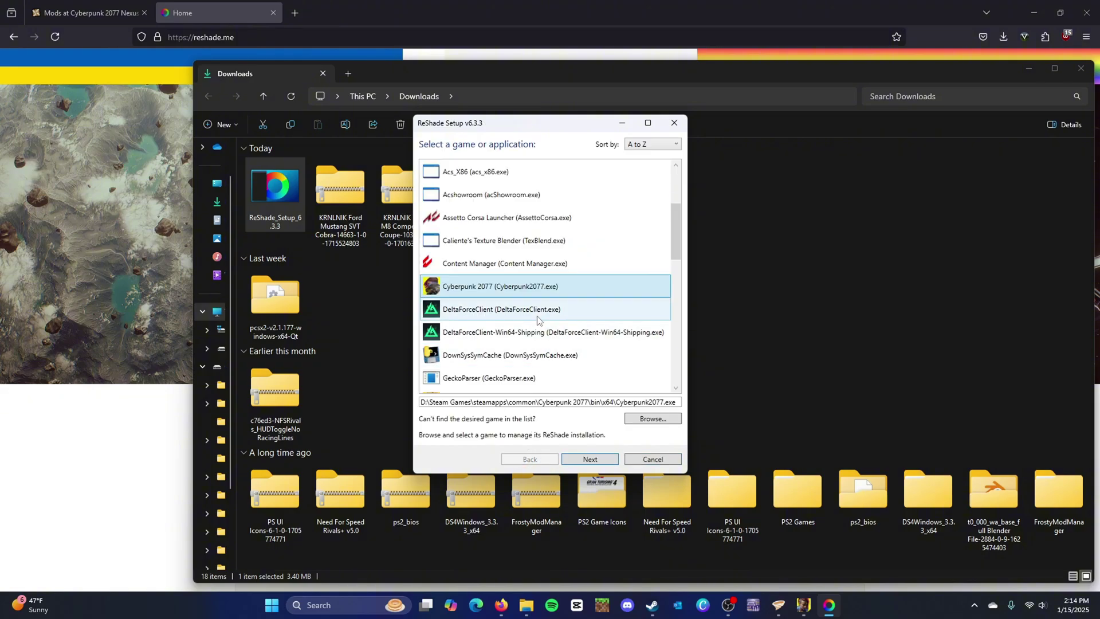
left_click(590, 459)
left_click(590, 458)
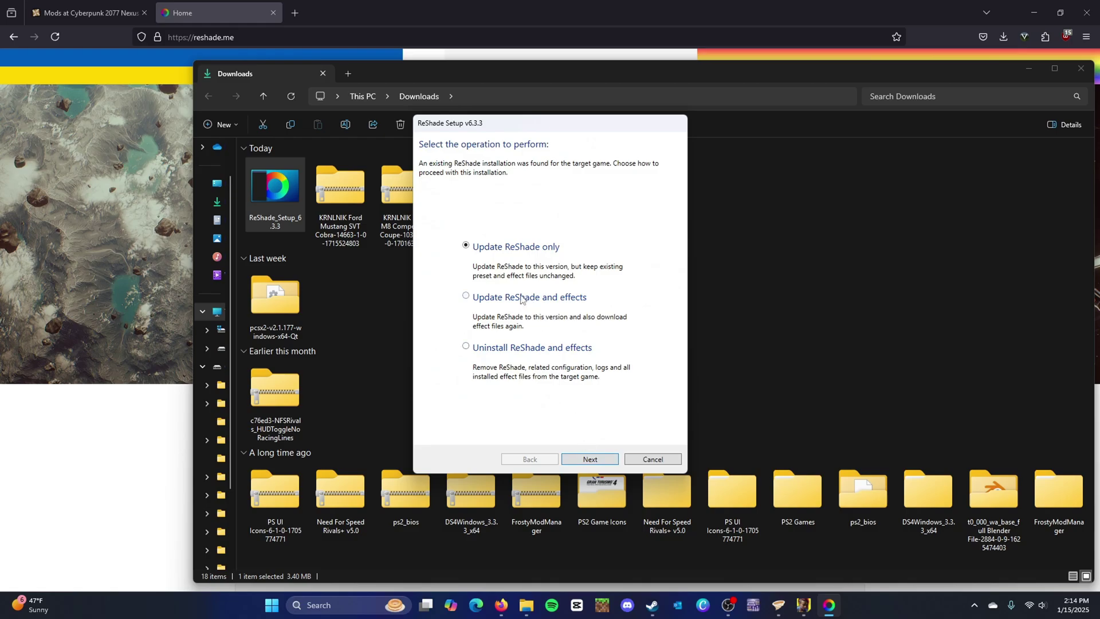
left_click(596, 461)
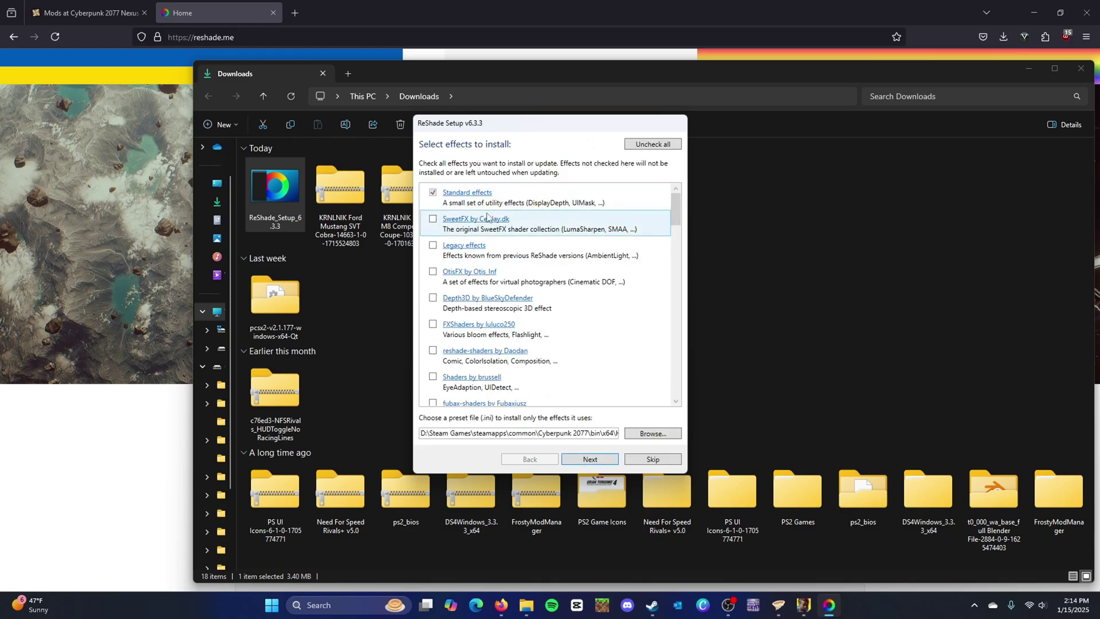
- Look through the list of installable effects, skip the effects selection, and finish the ReShade setup
scroll(487, 217, "down", 5)
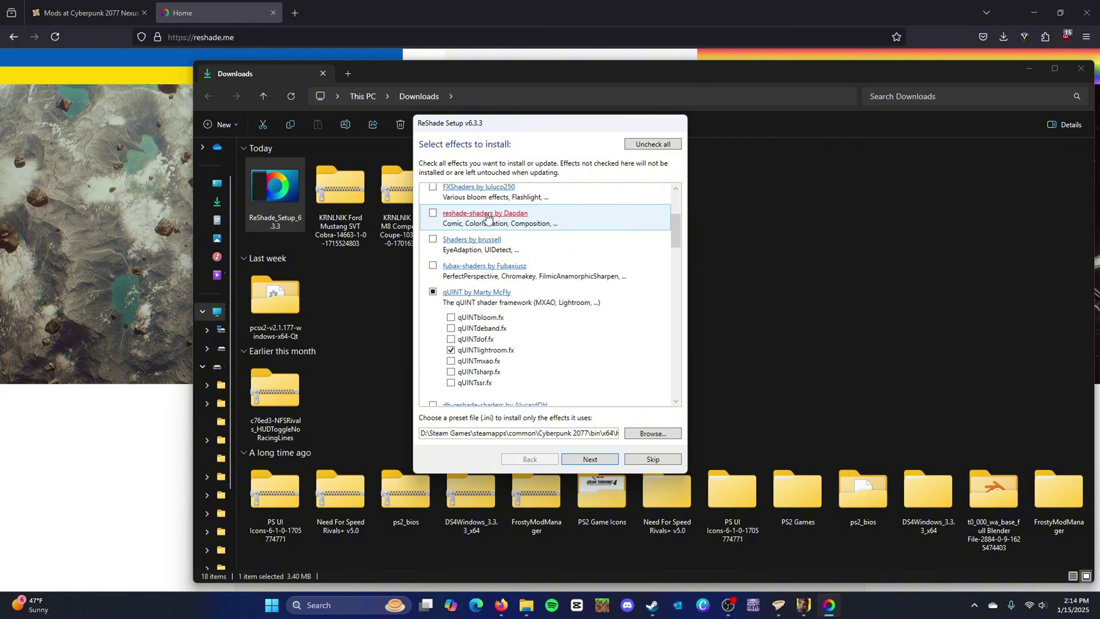
scroll(487, 217, "up", 5)
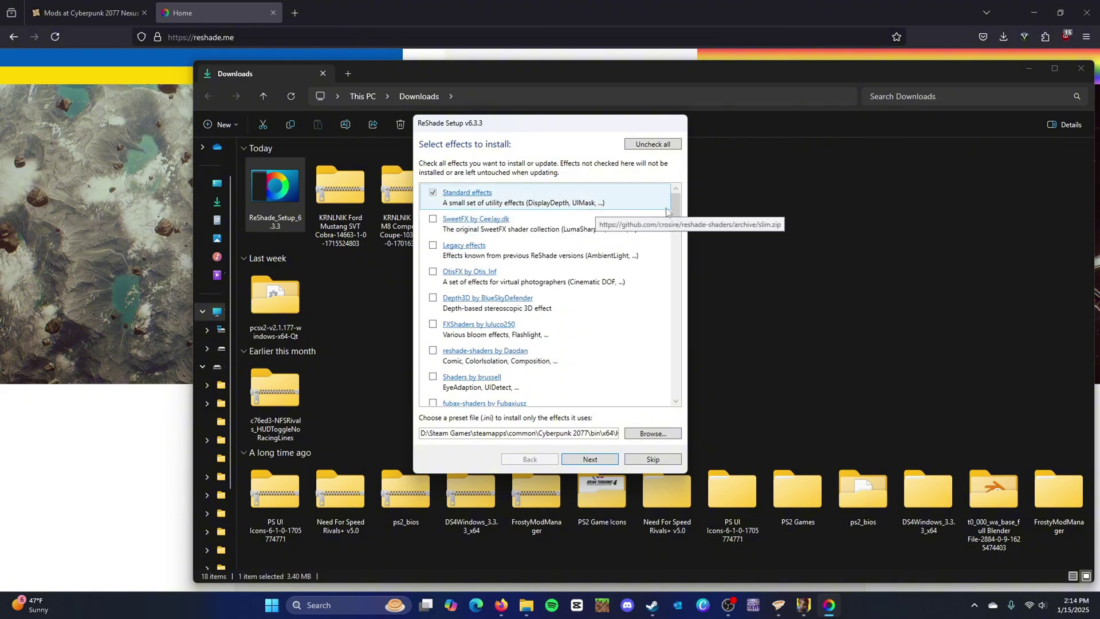
left_click(676, 247)
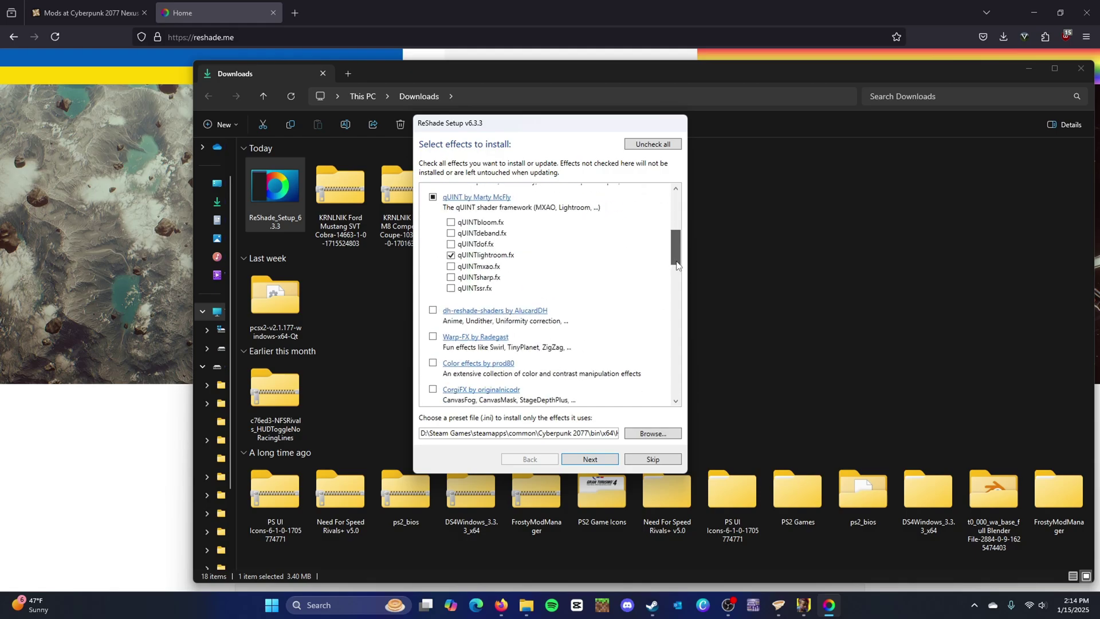
mouse_move(676, 264)
left_mouse_down()
mouse_move(674, 392)
mouse_move(686, 246)
left_mouse_up()
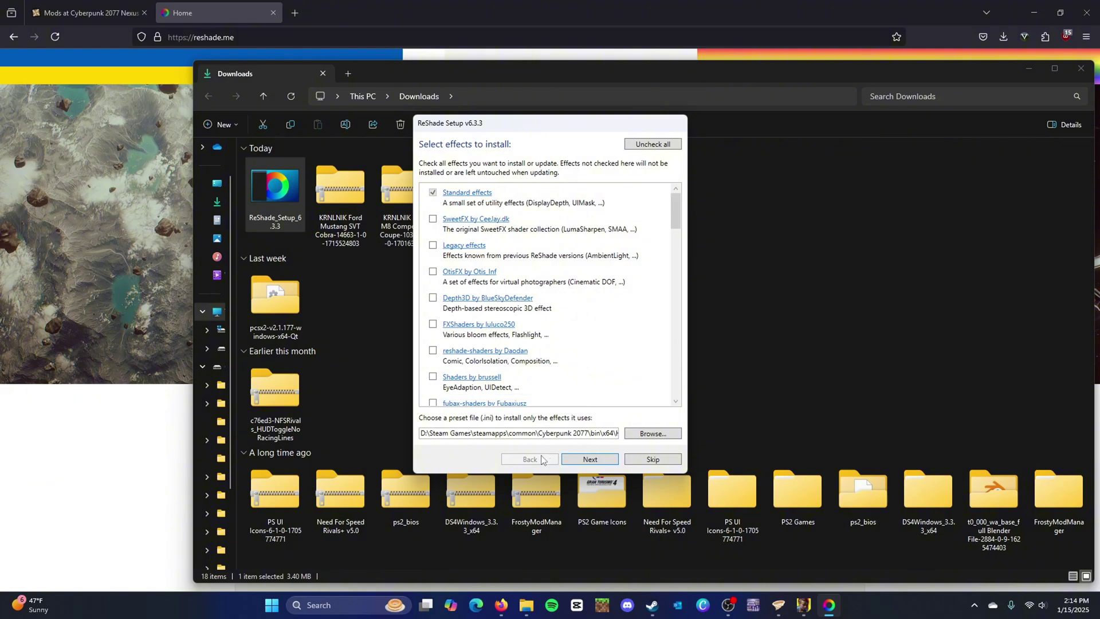
left_click(646, 459)
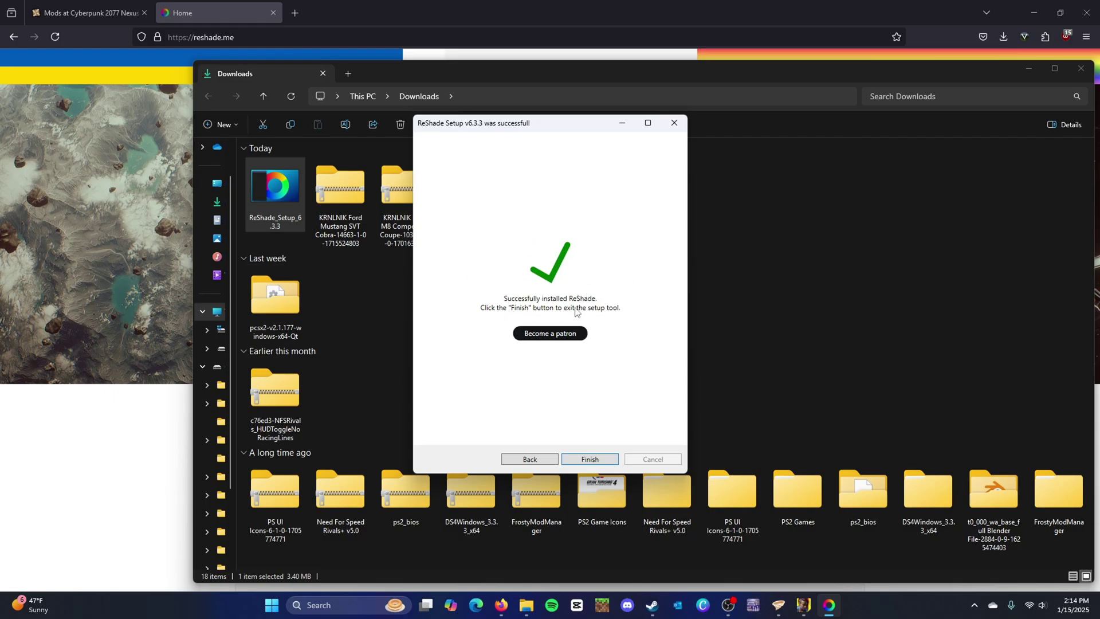
left_click(597, 456)
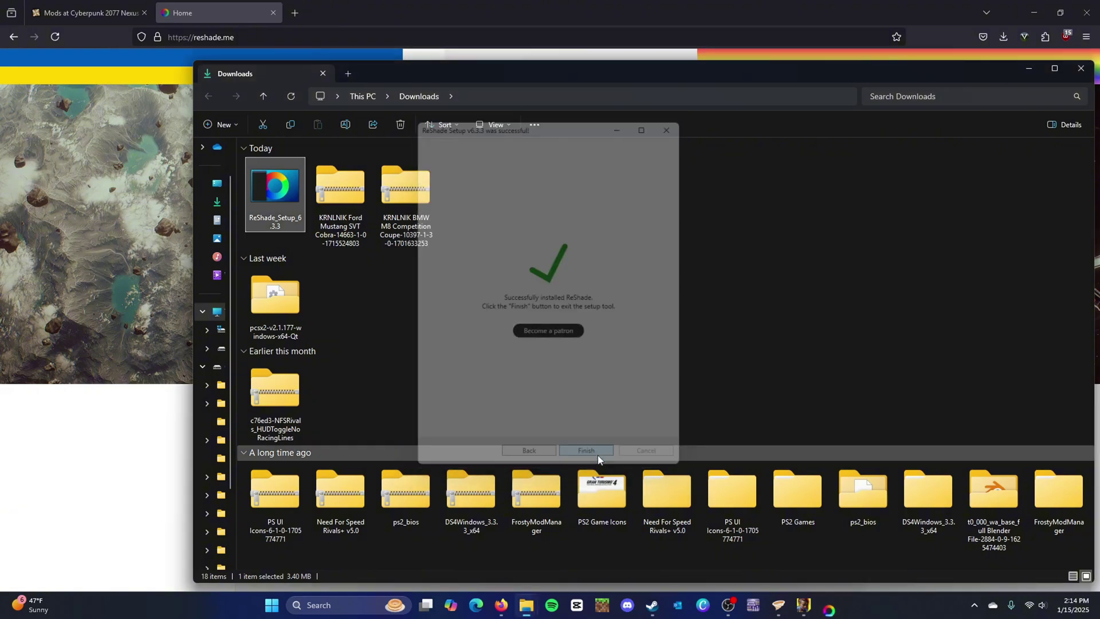
- Return to Firefox and open the file list of Razor's Photo Realistic Reshade from the Nexus Mods reshade results
left_click(116, 394)
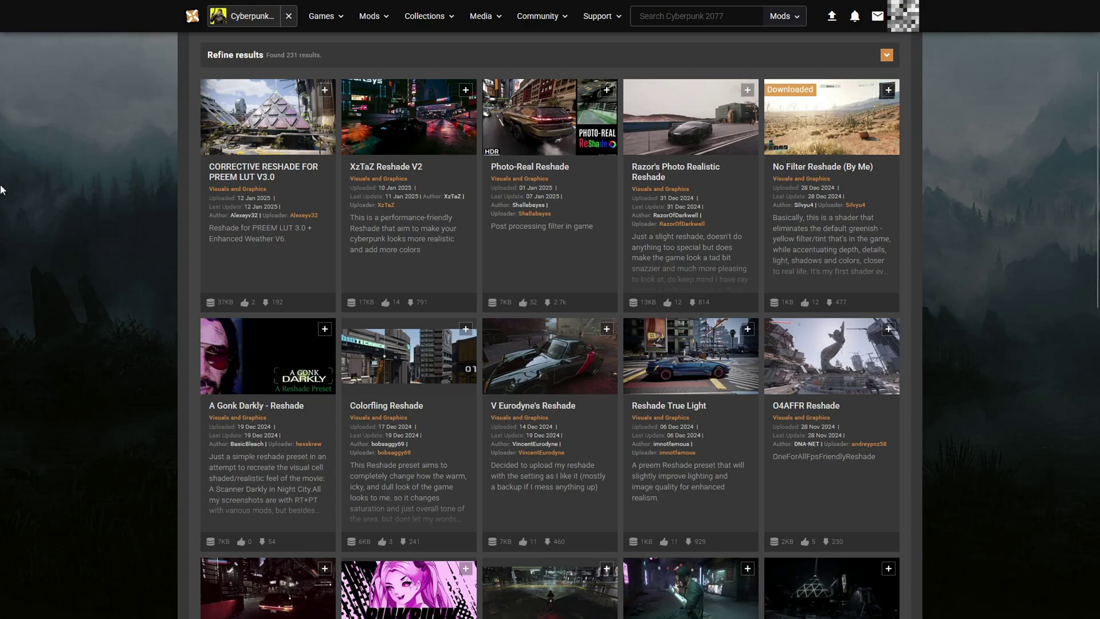
left_click(689, 143)
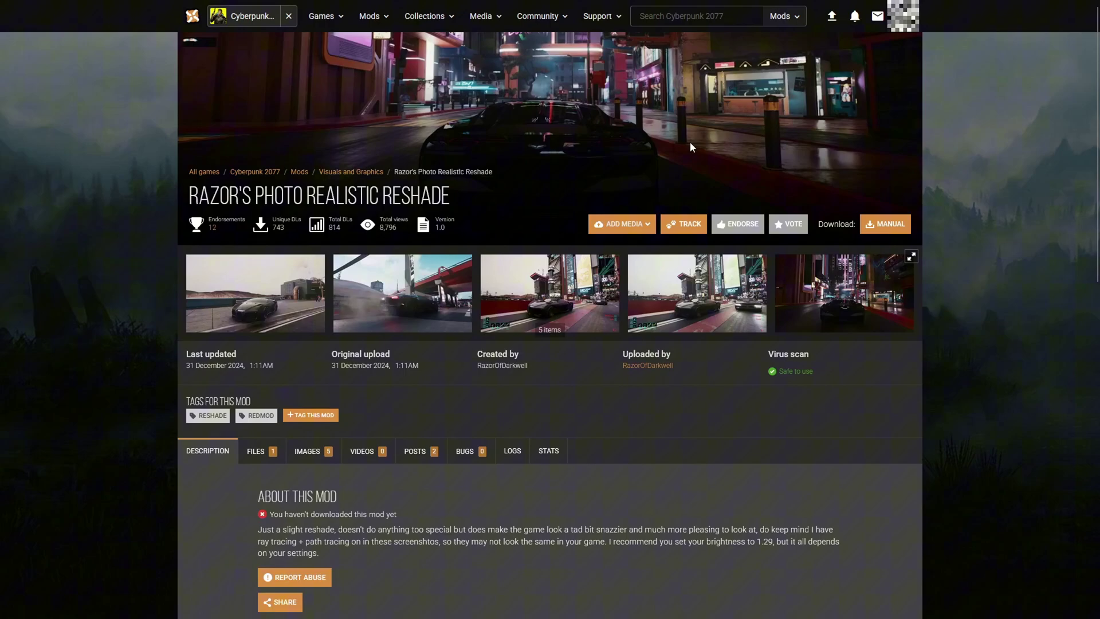
left_click(262, 467)
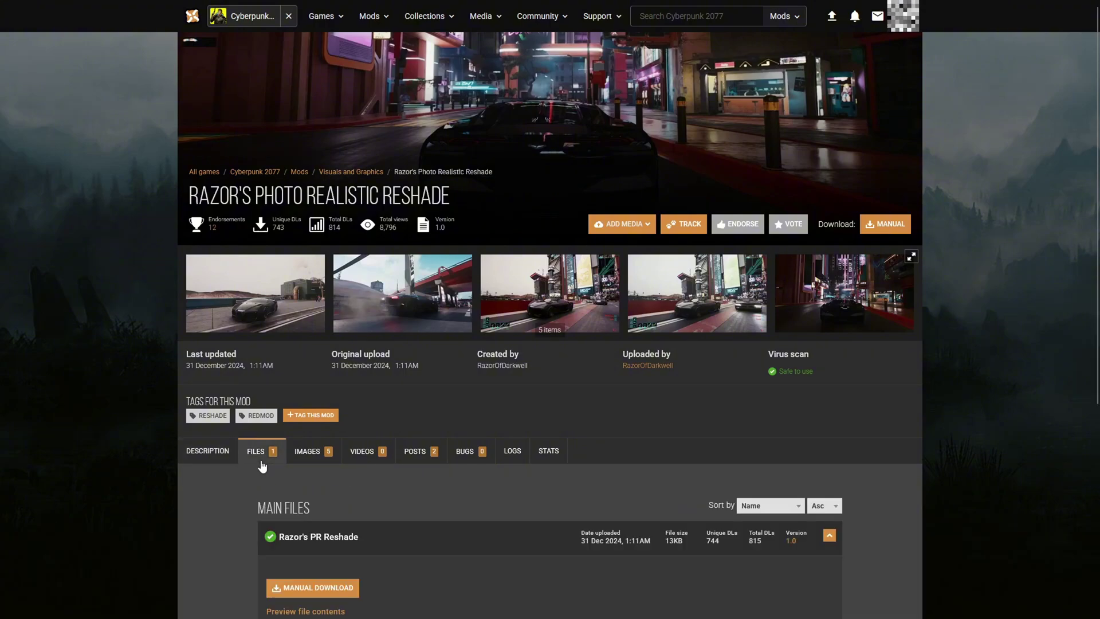
- Preview the contents of the Razor's PR Reshade main file, close the preview, and manually download the file
scroll(263, 467, "down", 3)
left_click(294, 436)
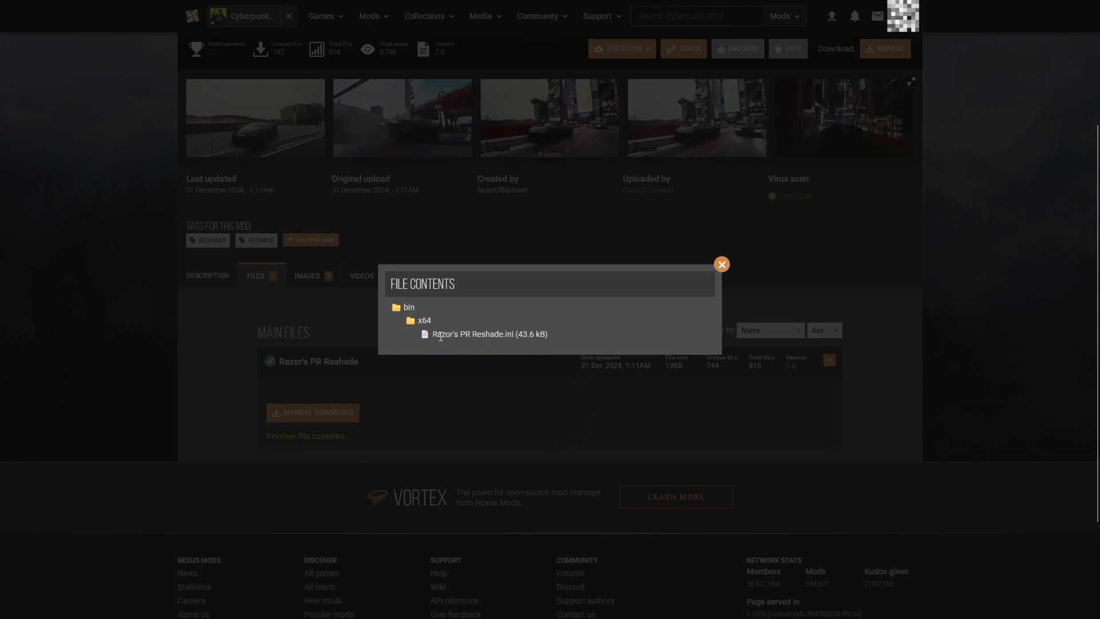
left_click(722, 264)
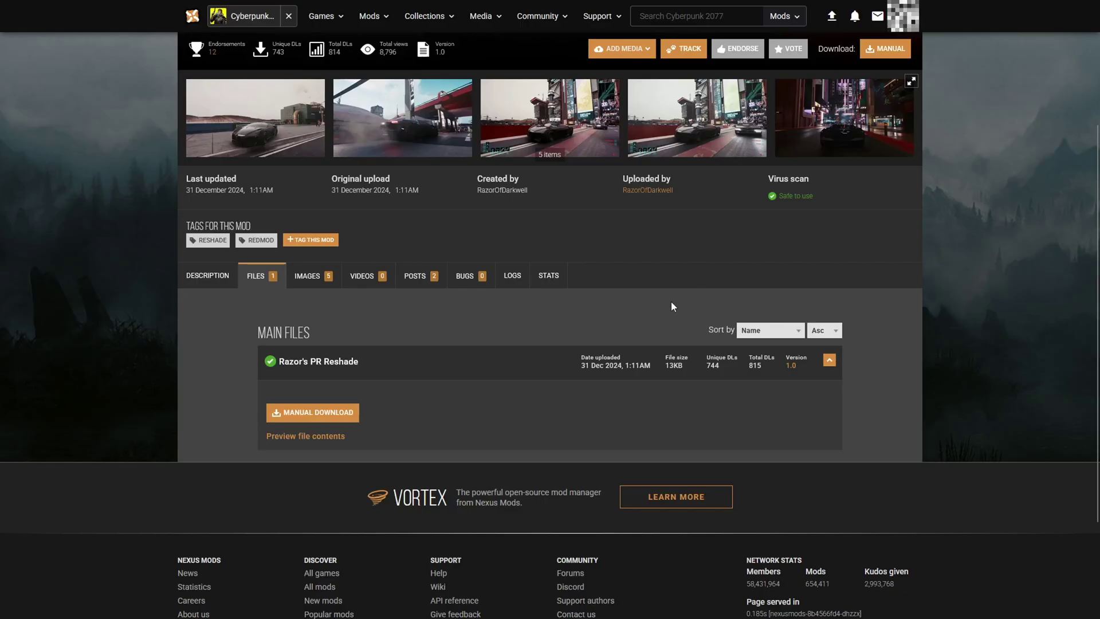
left_click(318, 413)
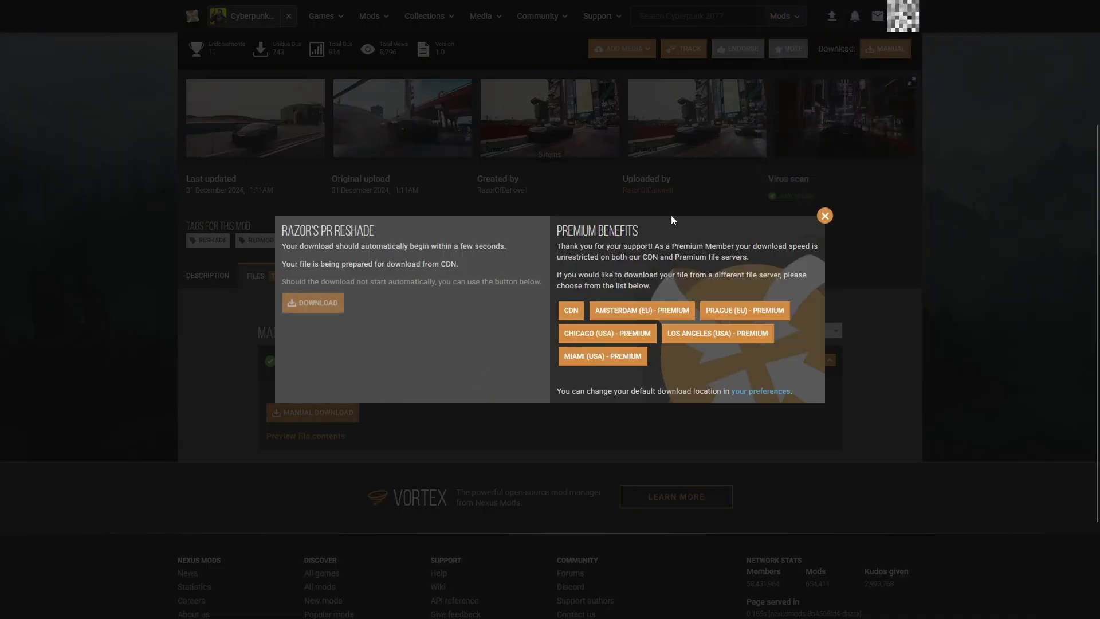
- Dismiss the Razor's PR Reshade download notice and open the Downloads folder in File Explorer
left_click(824, 215)
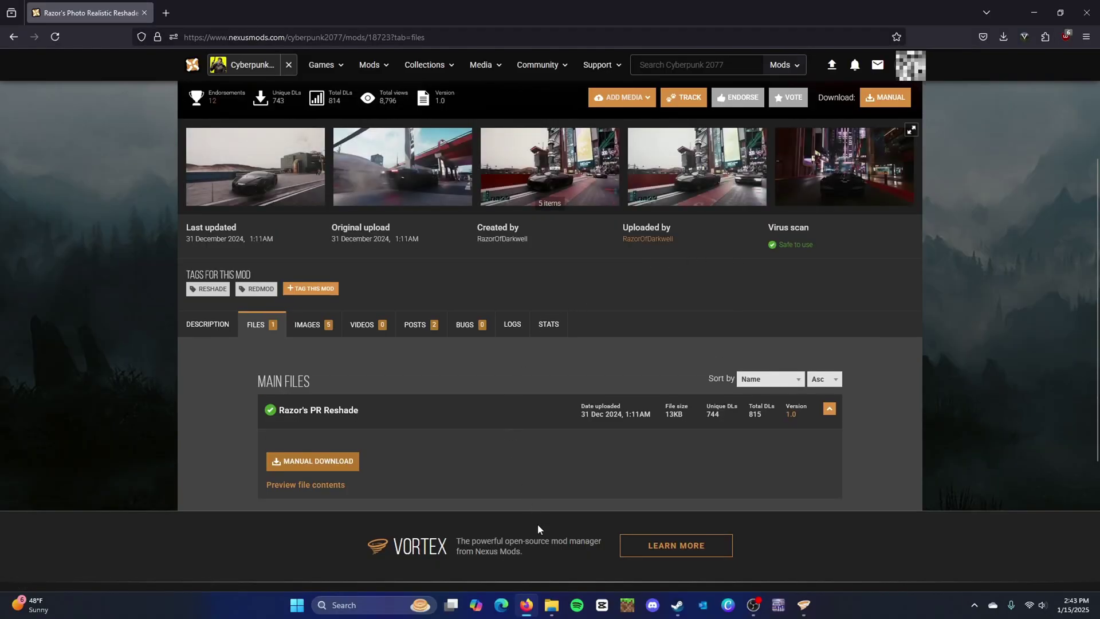
right_click(541, 612)
left_click(511, 387)
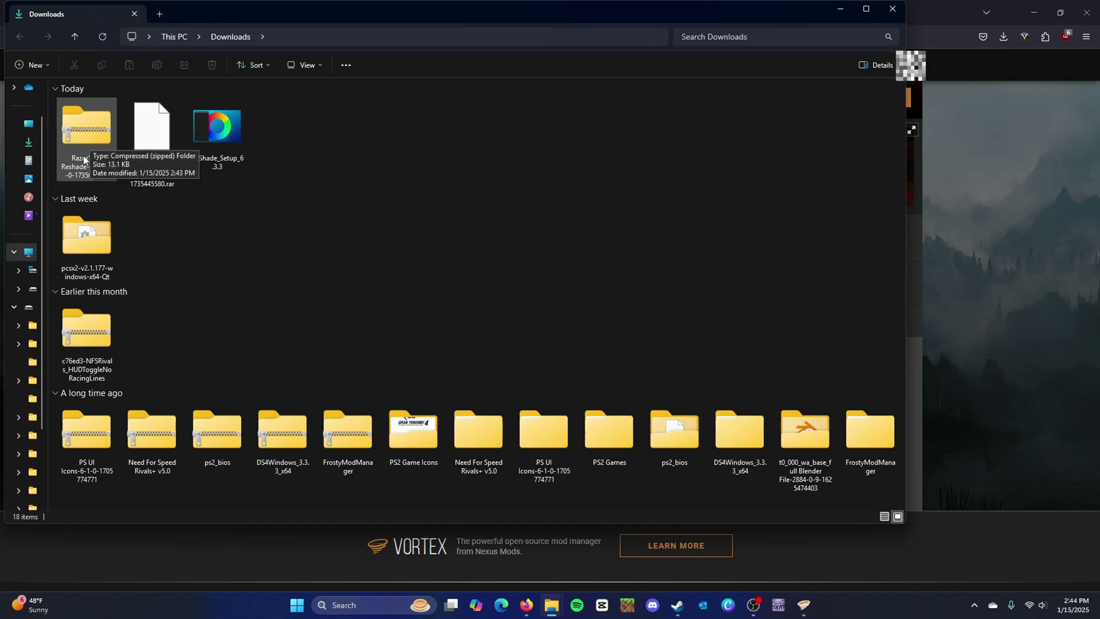
- Extract the Razor's PR Reshade archive into D:\Steam Games\steamapps\common\Cyberpunk 2077
left_click(84, 160)
right_click(84, 159)
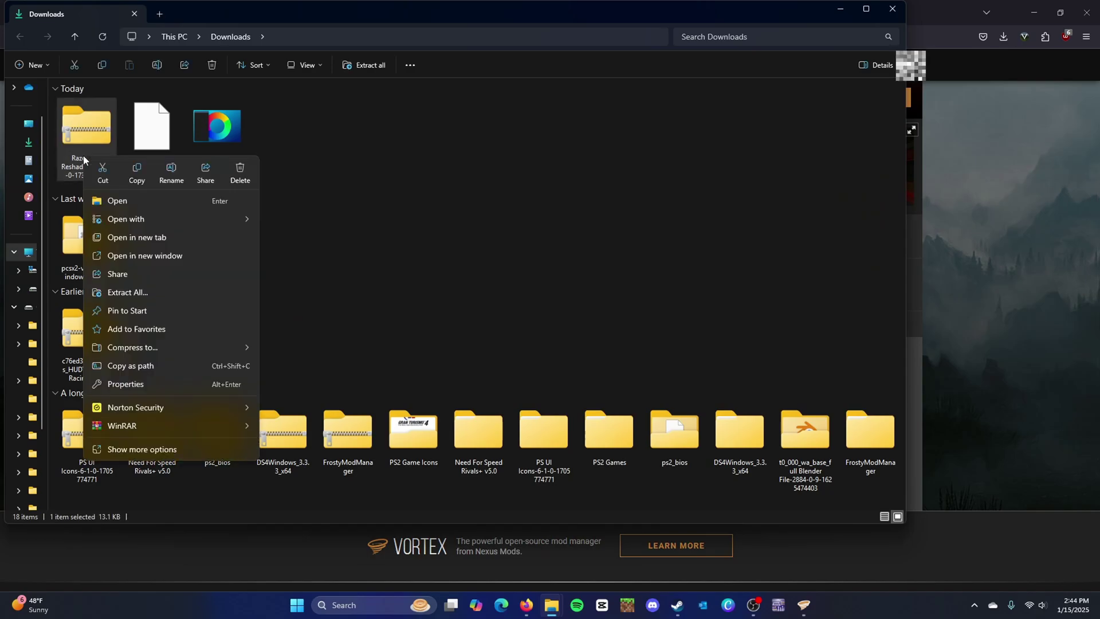
mouse_move(243, 424)
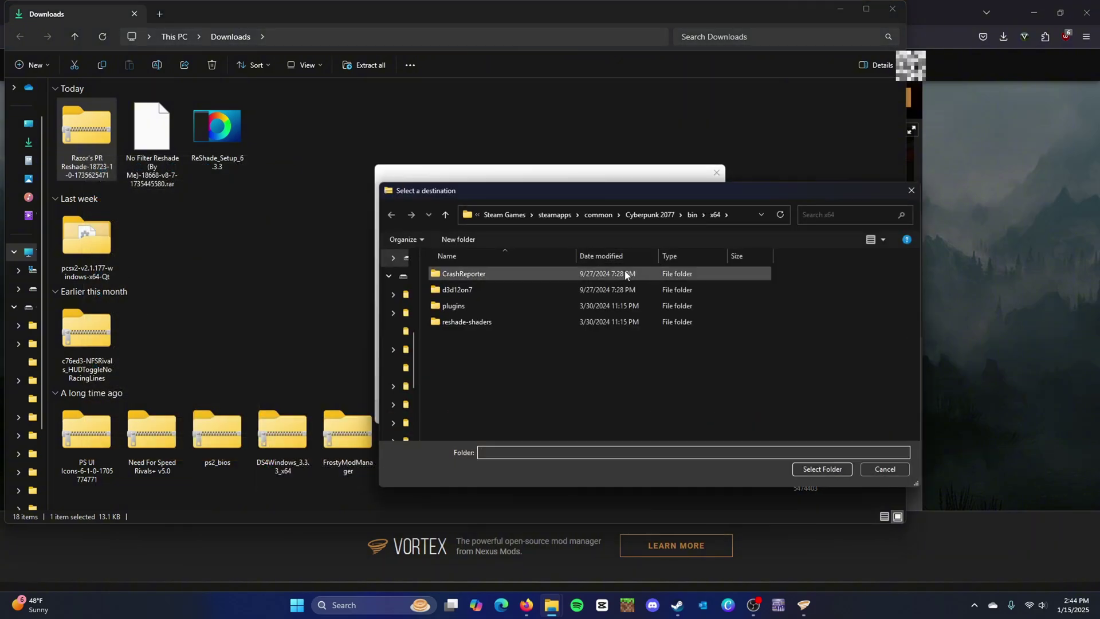
left_click(648, 217)
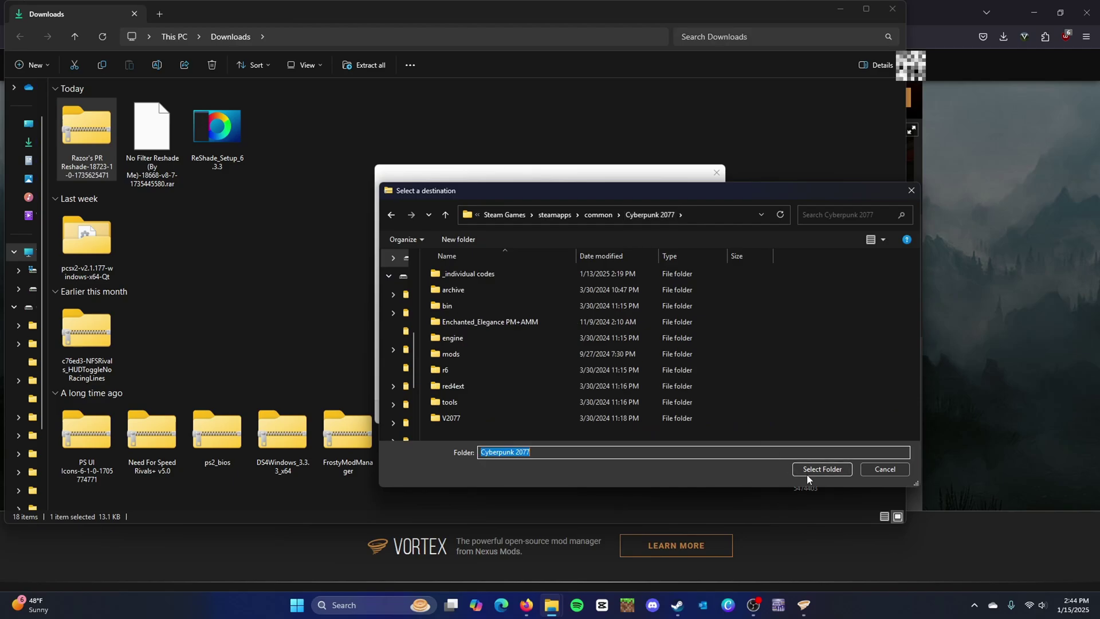
left_click(810, 470)
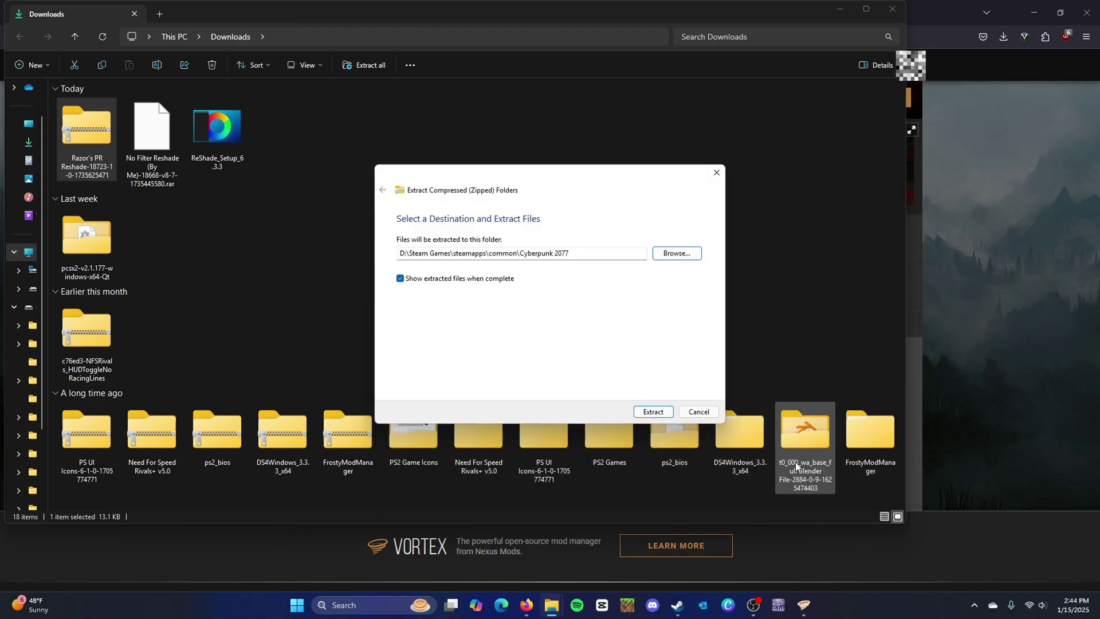
left_click(653, 411)
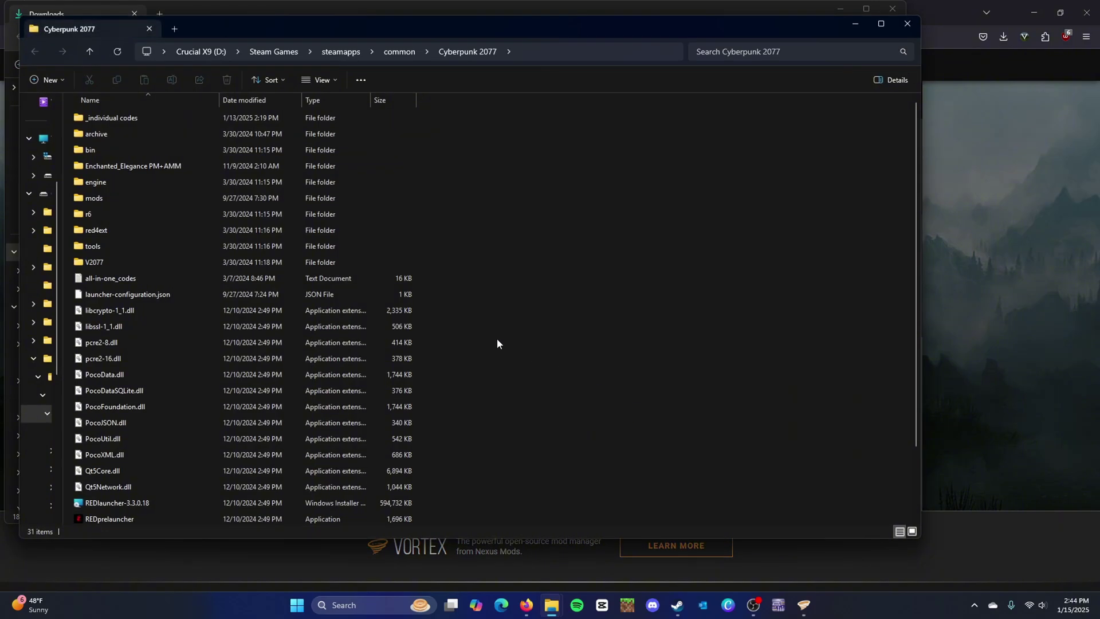
- Look for the Razor's PR Reshade preset in the game's bin\x64 folder, then close that window
double_click(129, 150)
double_click(178, 120)
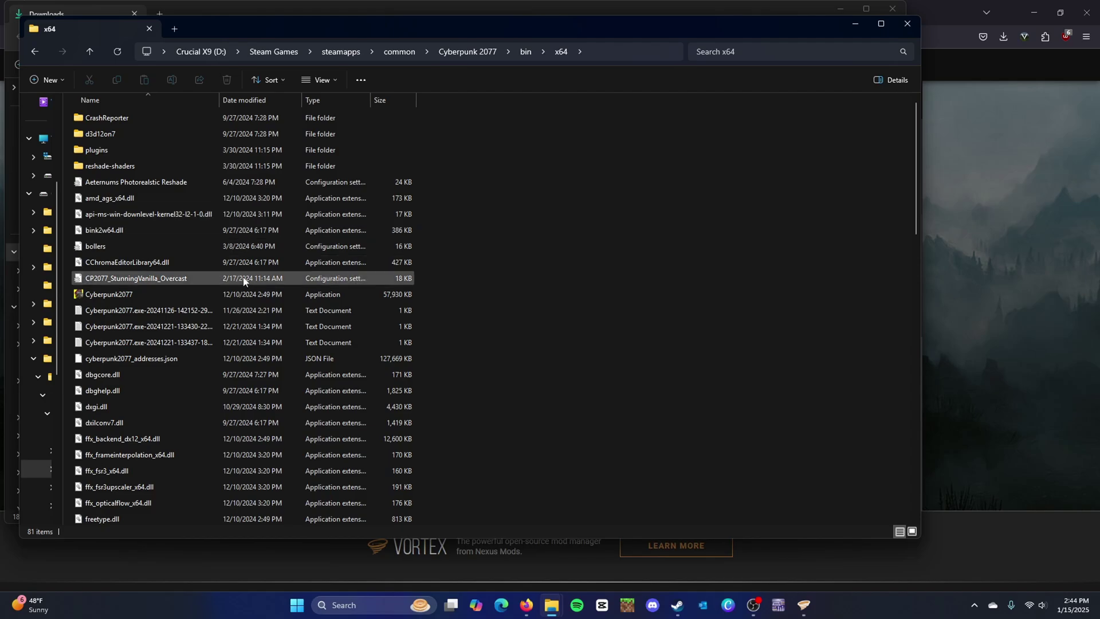
scroll(271, 417, "down", 1)
scroll(271, 416, "down", 8)
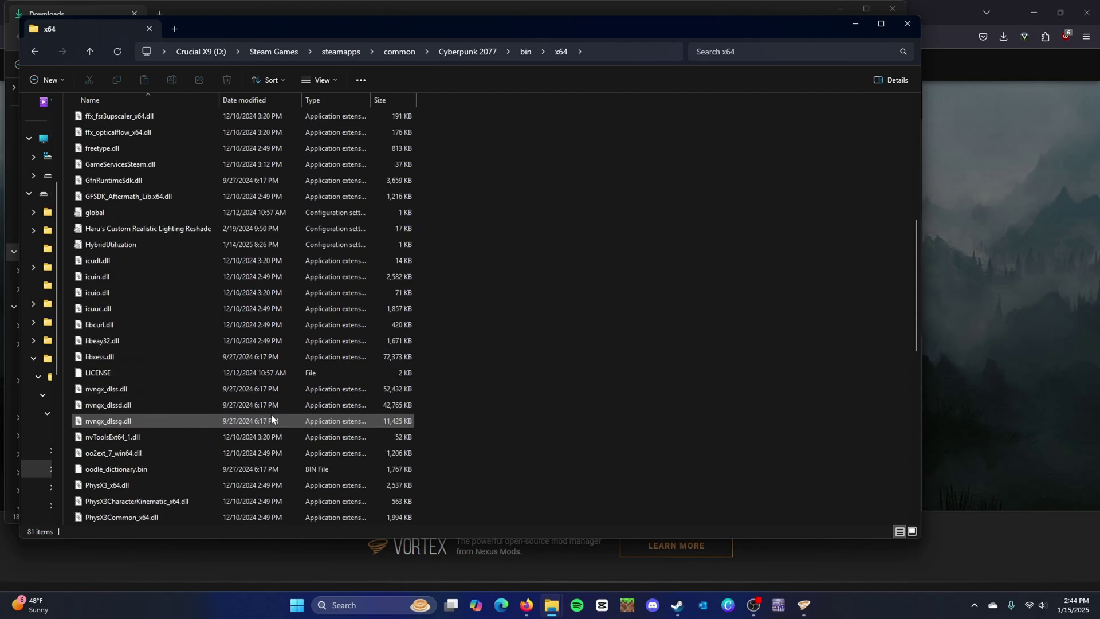
scroll(272, 417, "down", 3)
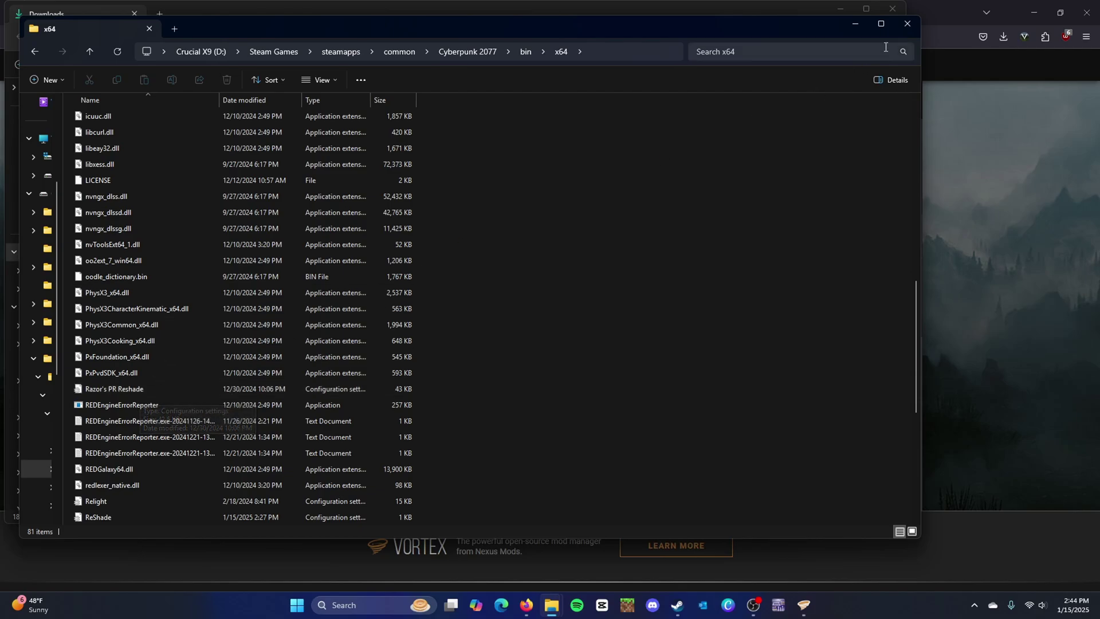
left_click(901, 25)
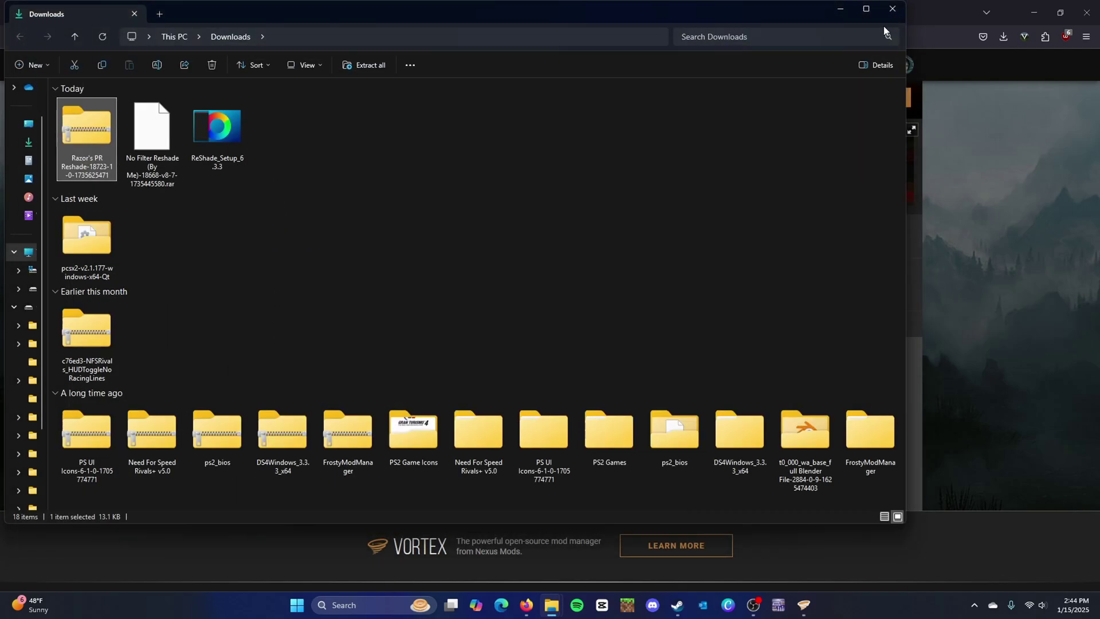
- Extract the No Filter Reshade (By Me) RAR archive directly into the Downloads folder with WinRAR
right_click(167, 141)
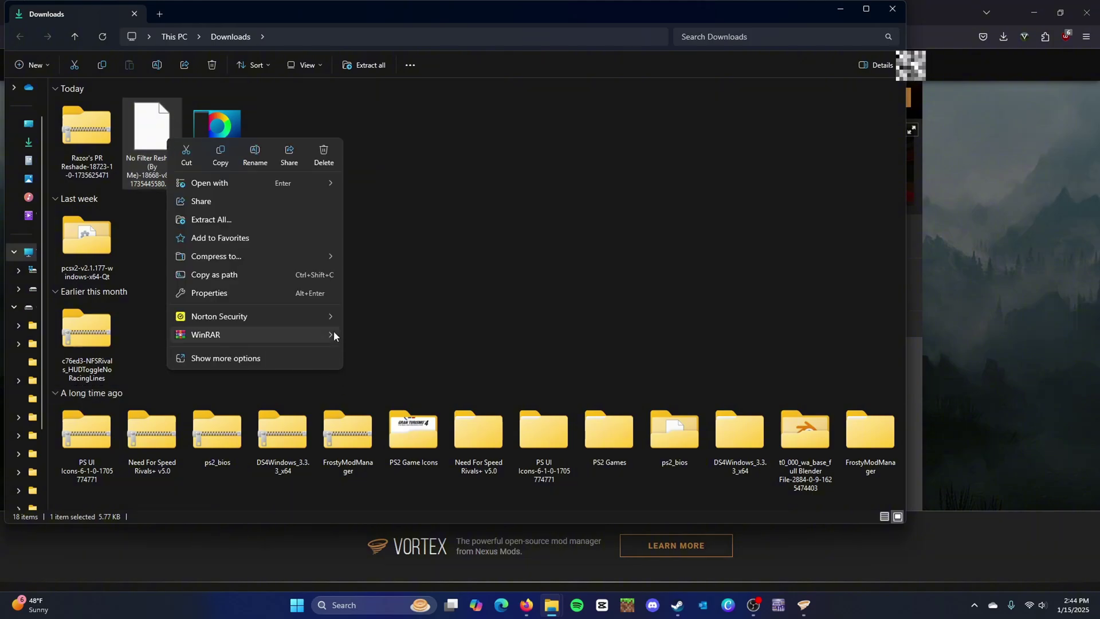
mouse_move(334, 332)
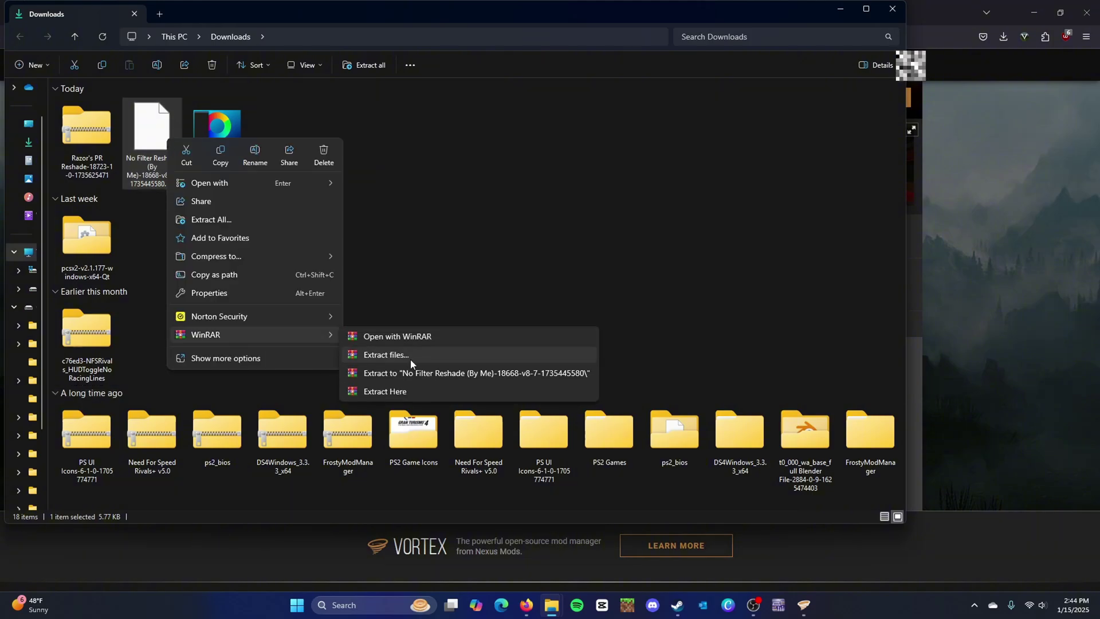
left_click(417, 386)
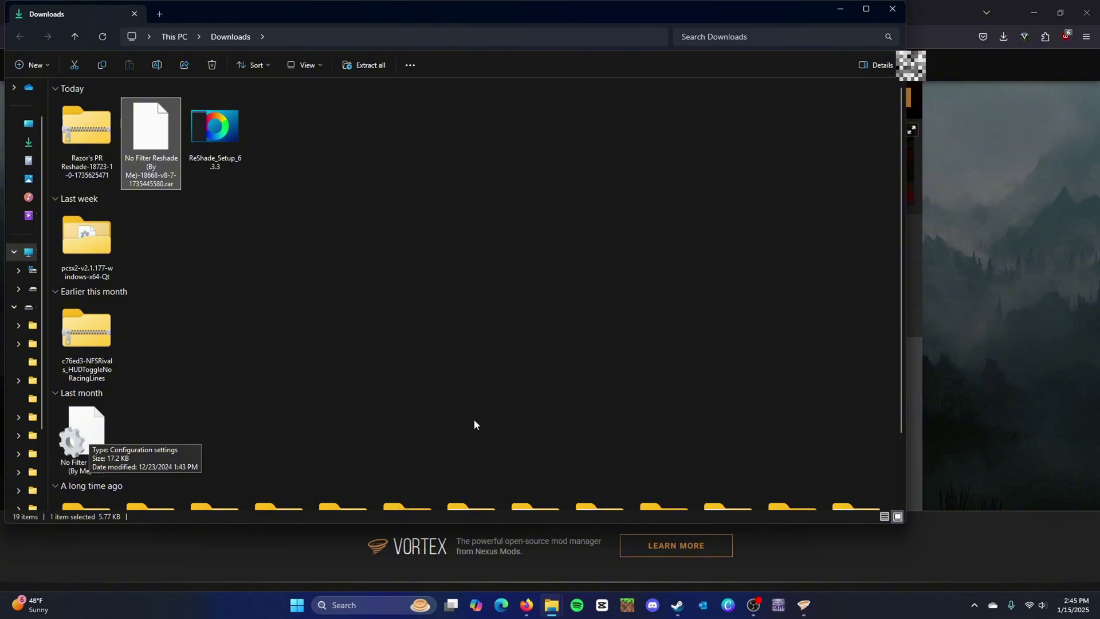
- Open Cyberpunk 2077's bin\x64 folder in another tab and transfer the No Filter Reshade (By Me) v8.7 preset from Downloads into it
left_click(544, 608)
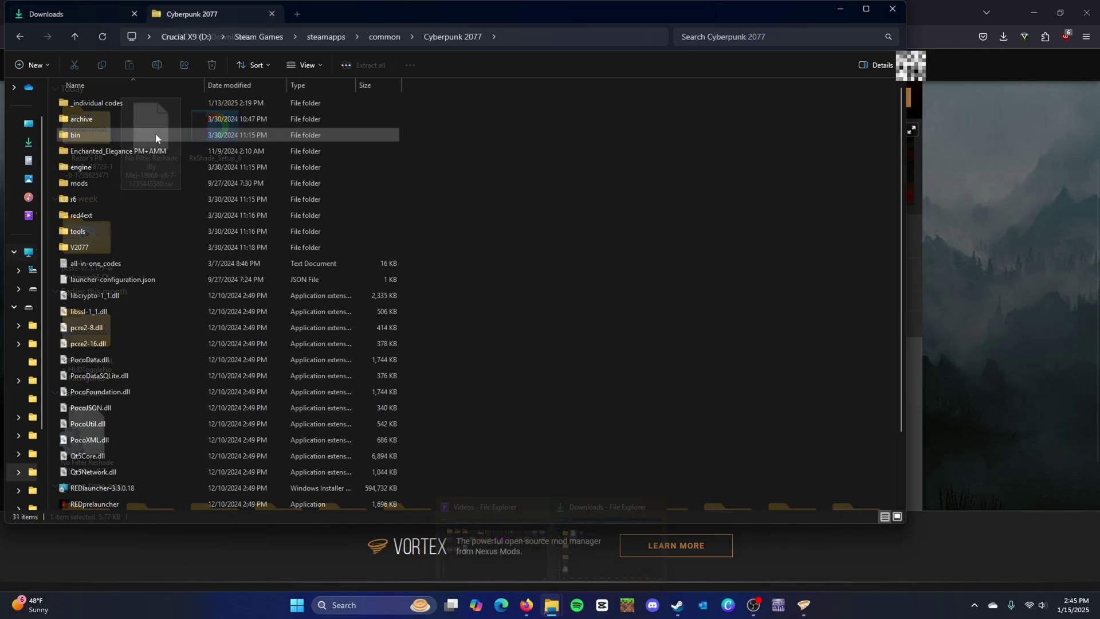
double_click(156, 133)
left_click(181, 104)
double_click(181, 104)
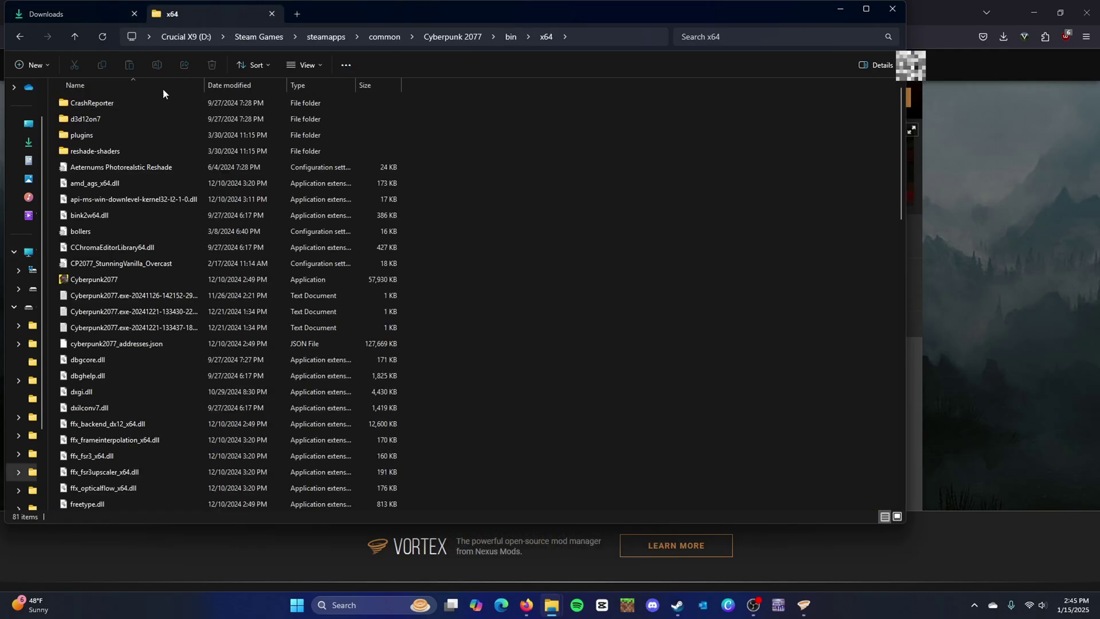
left_click(112, 14)
left_click_drag(80, 434, 469, 233)
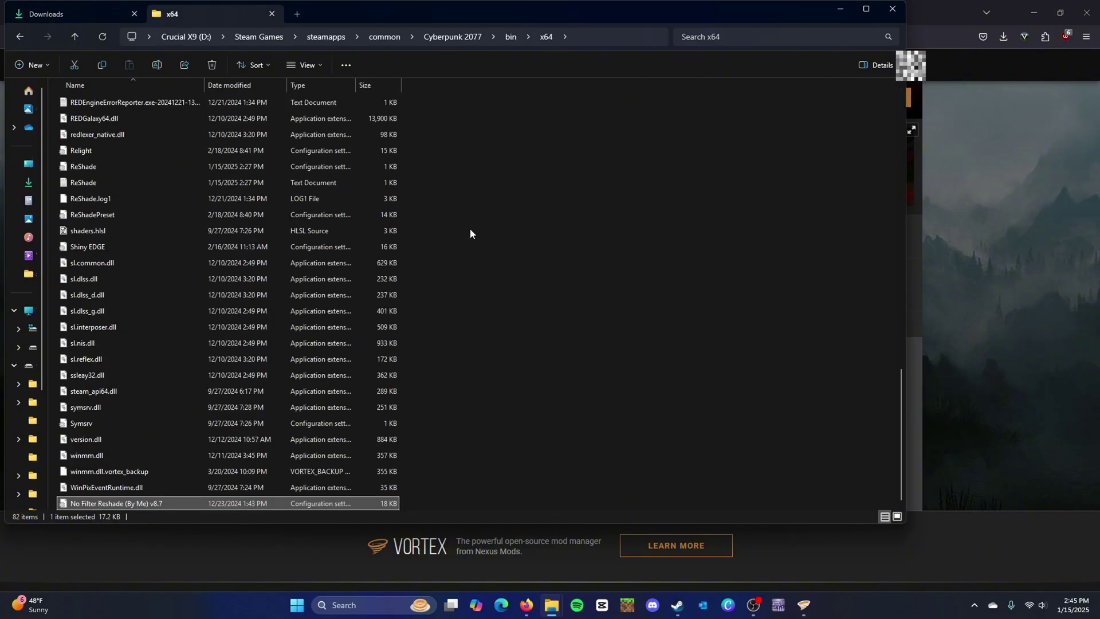
left_click(470, 233)
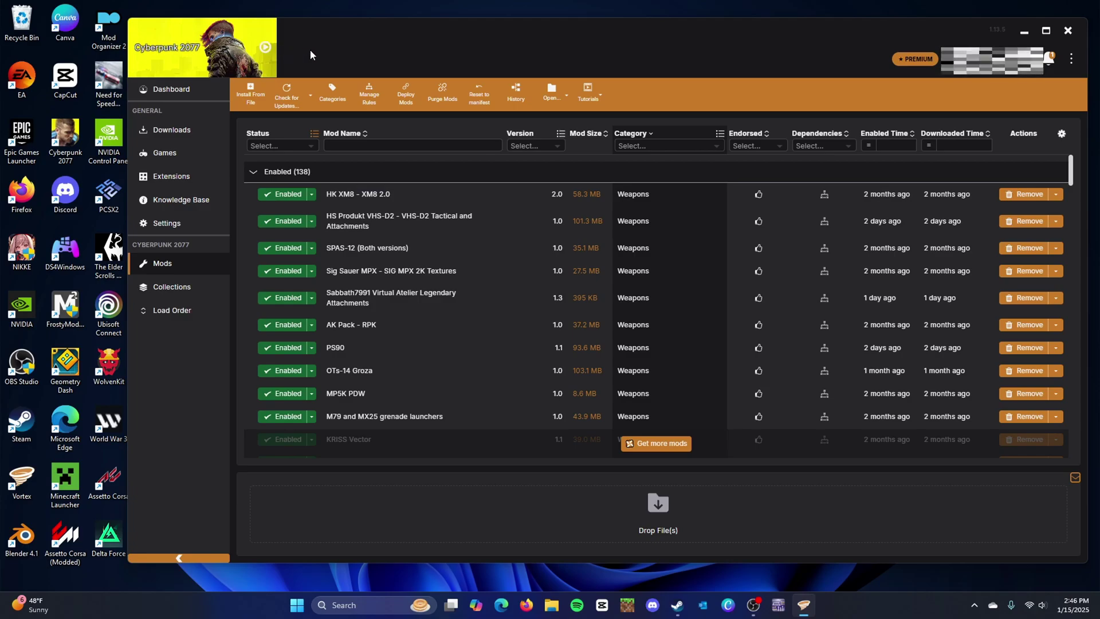
- Open the Cyberpunk 2077 launcher, switch Enable mods off and back on, and start the game
double_click(71, 151)
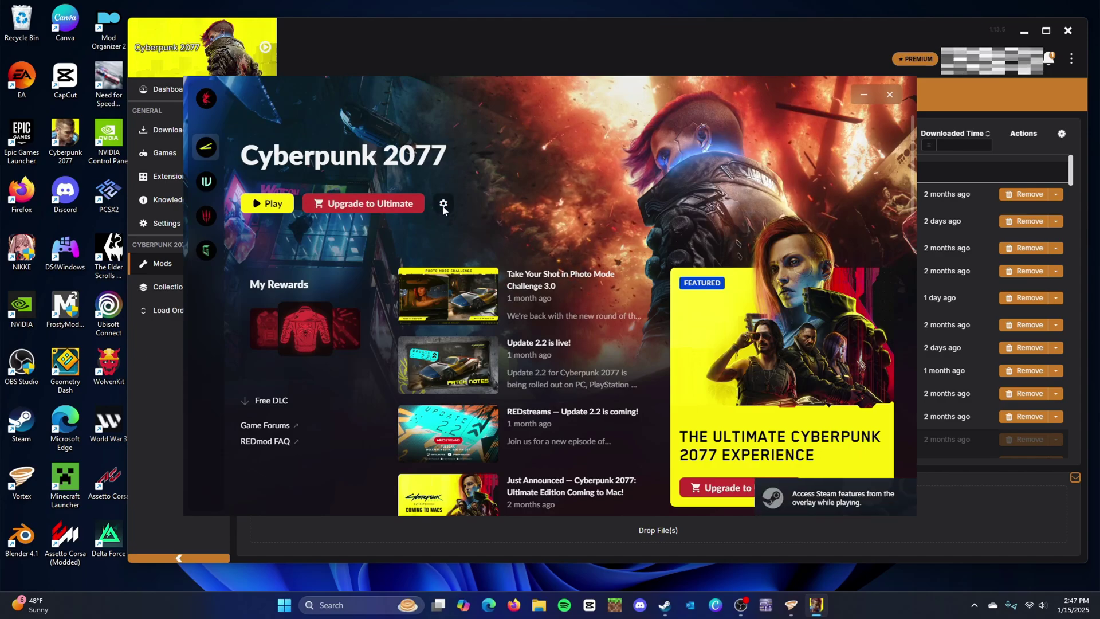
left_click(443, 205)
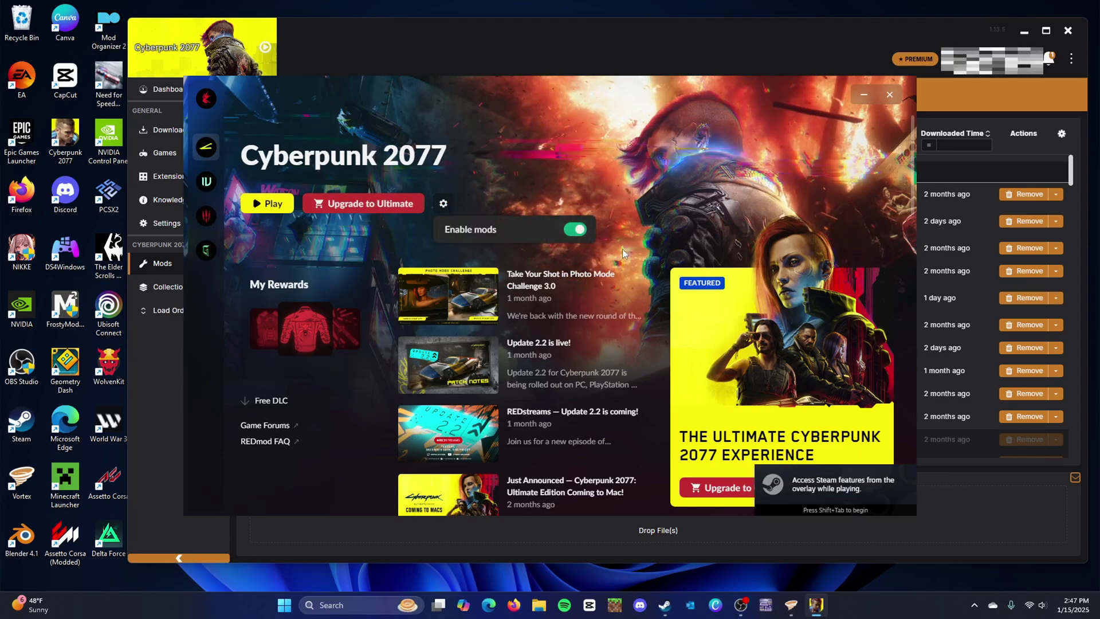
left_click(576, 238)
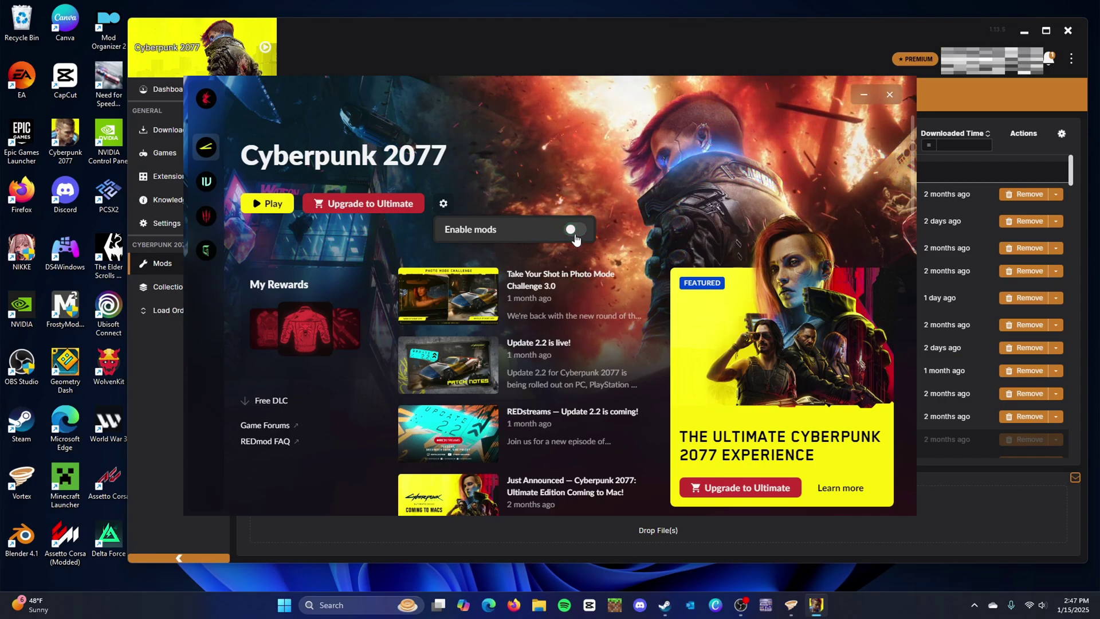
left_click(574, 236)
left_click(446, 204)
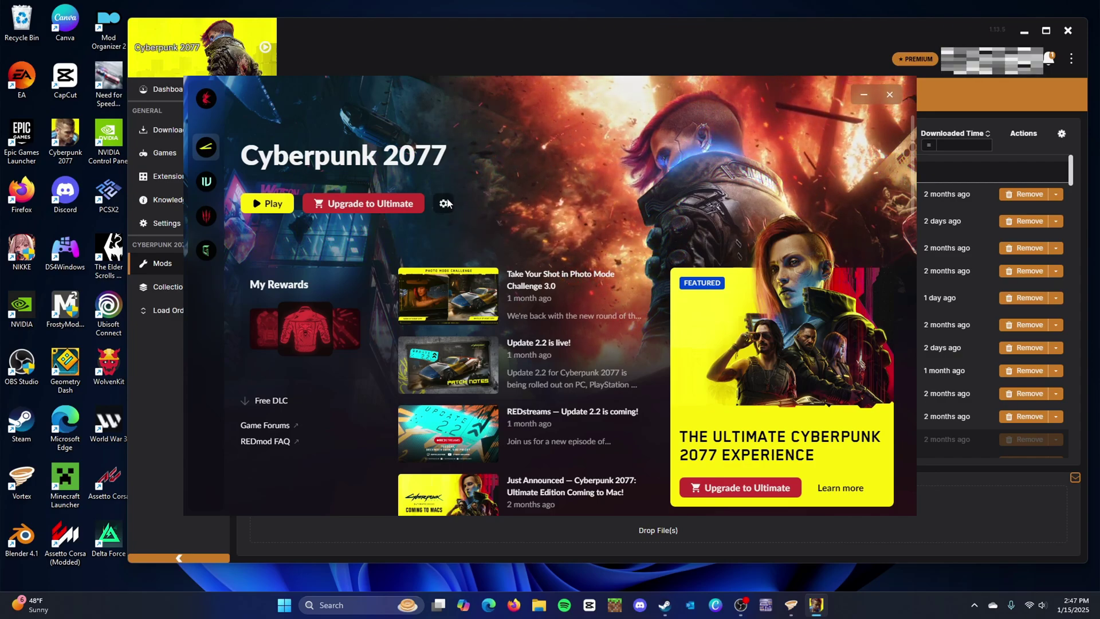
left_click(444, 203)
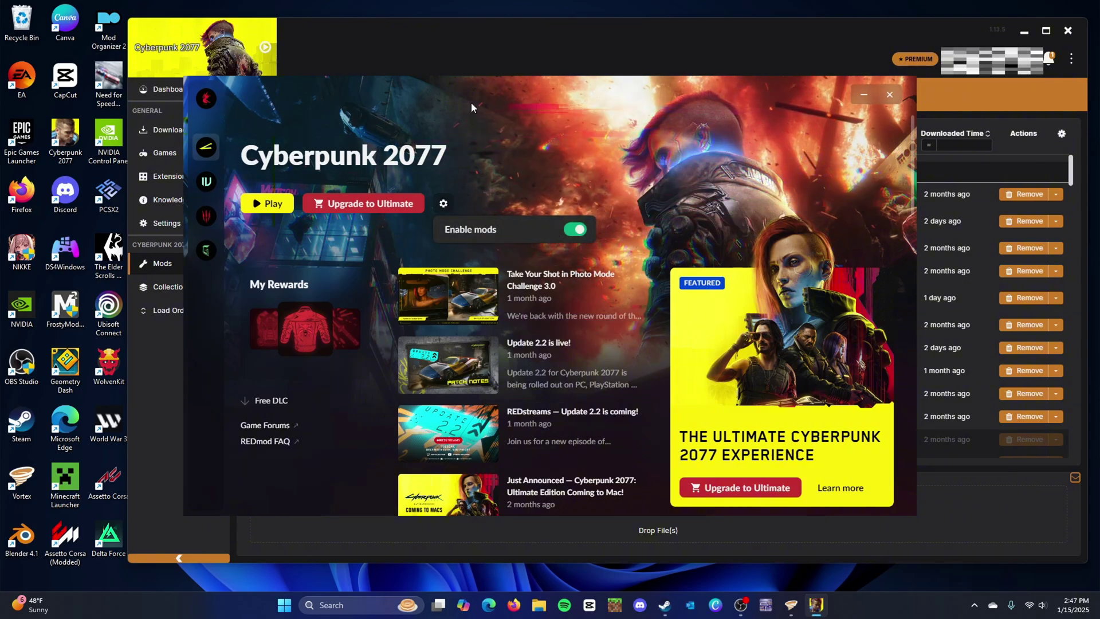
left_click(518, 163)
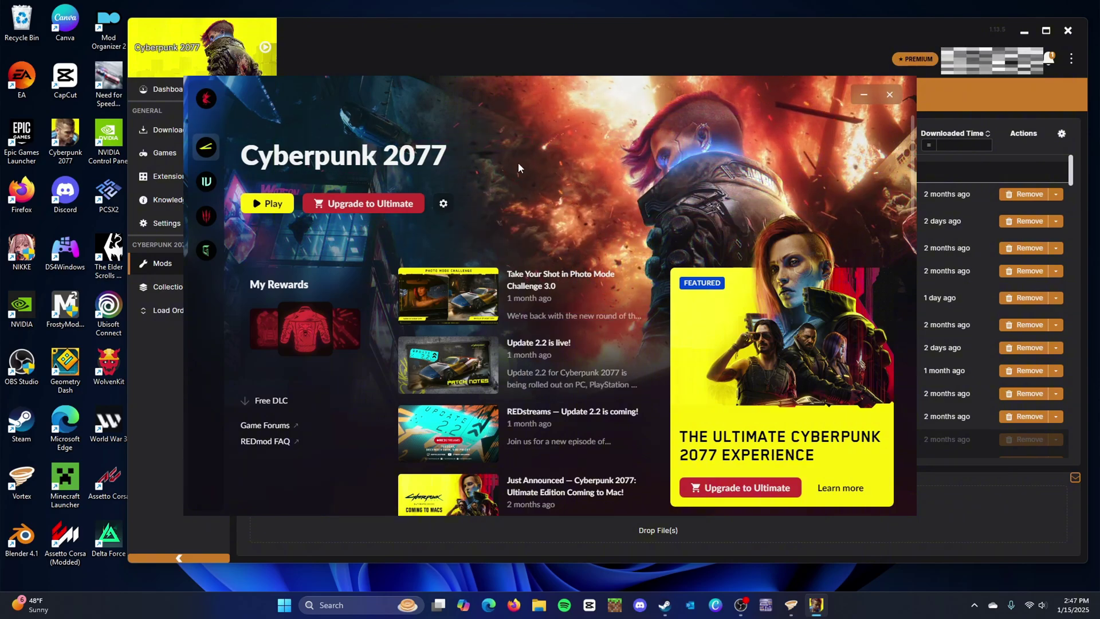
left_click(276, 198)
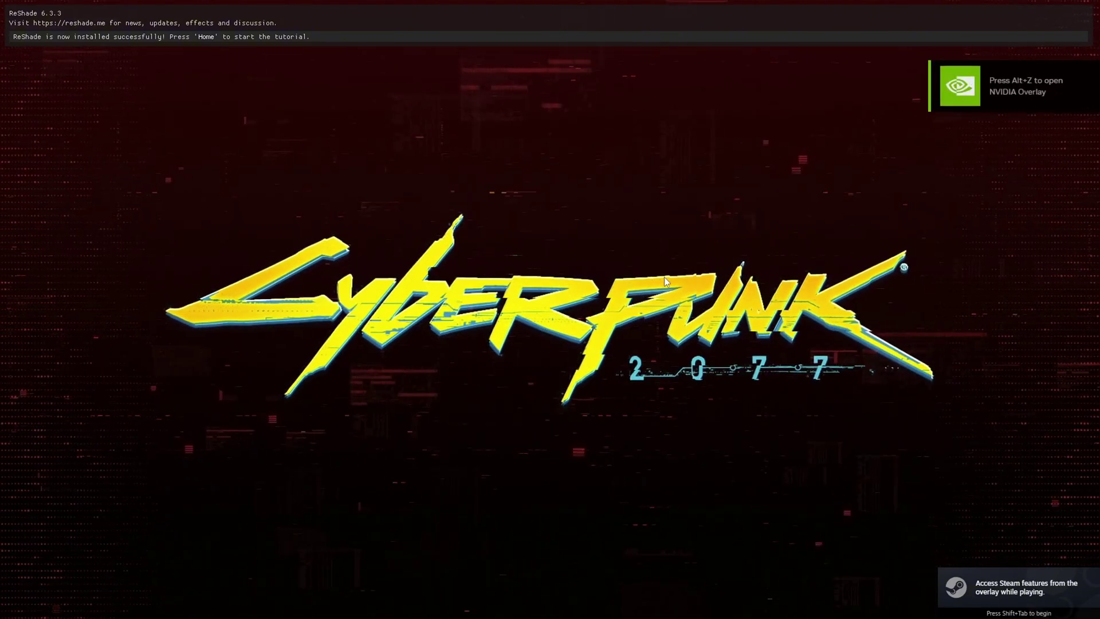
- Open the ReShade overlay in the game and go through its introductory tutorial to the finish
key("Home")
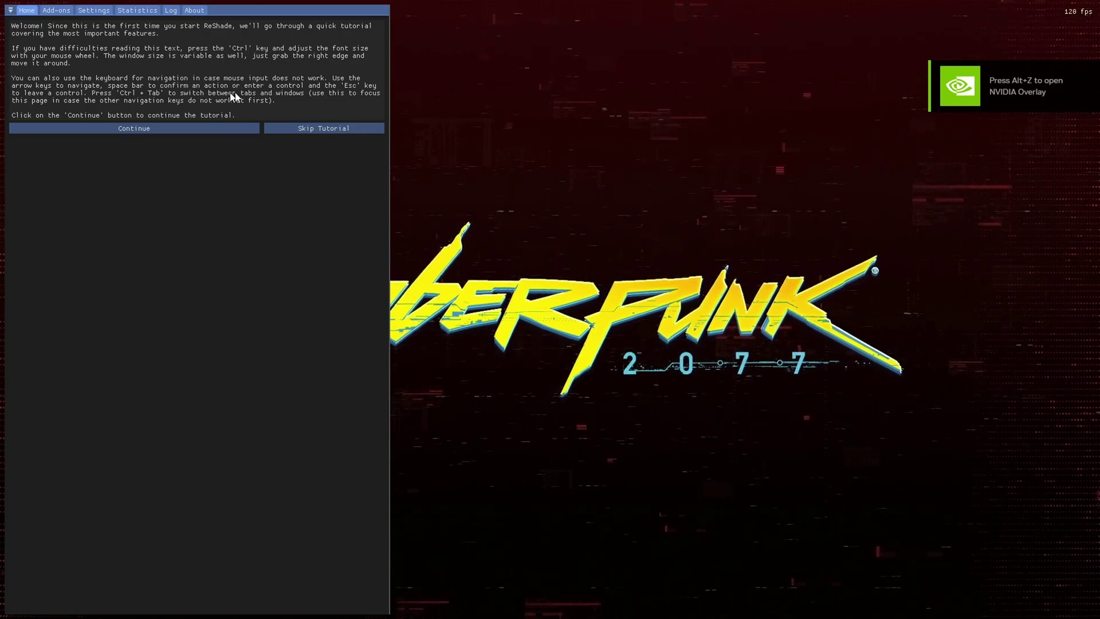
left_click(247, 127)
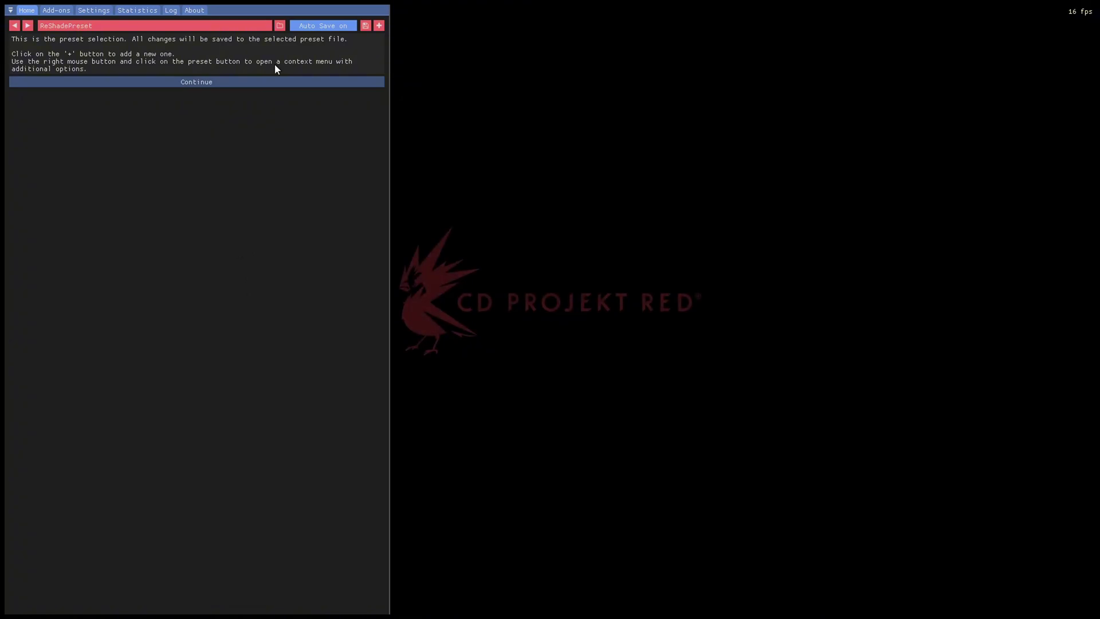
left_click(248, 83)
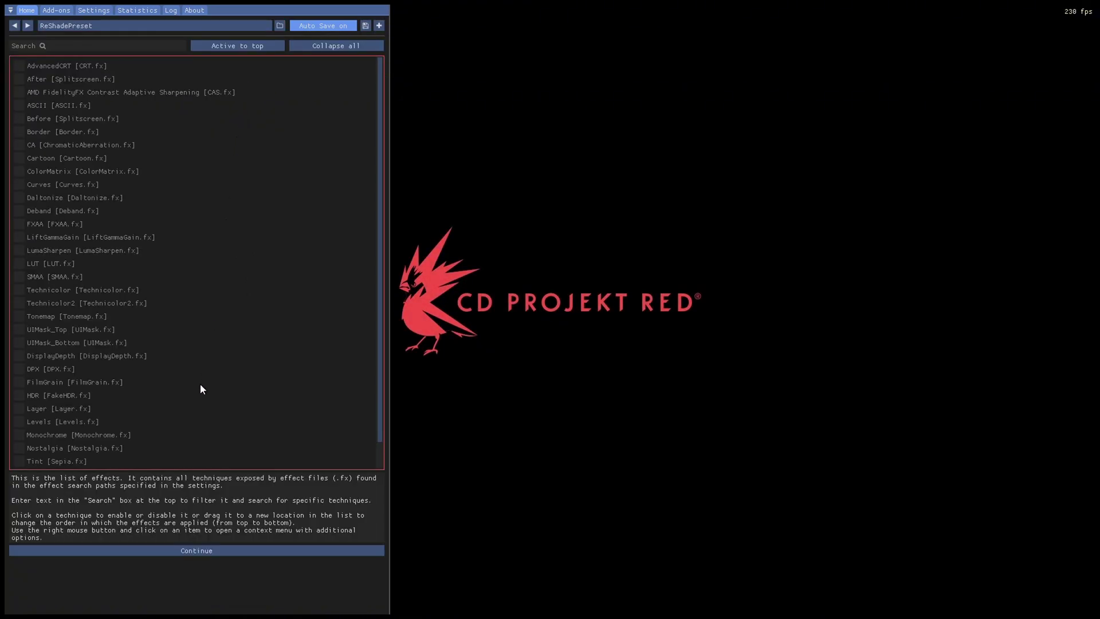
scroll(204, 426, "down", 1)
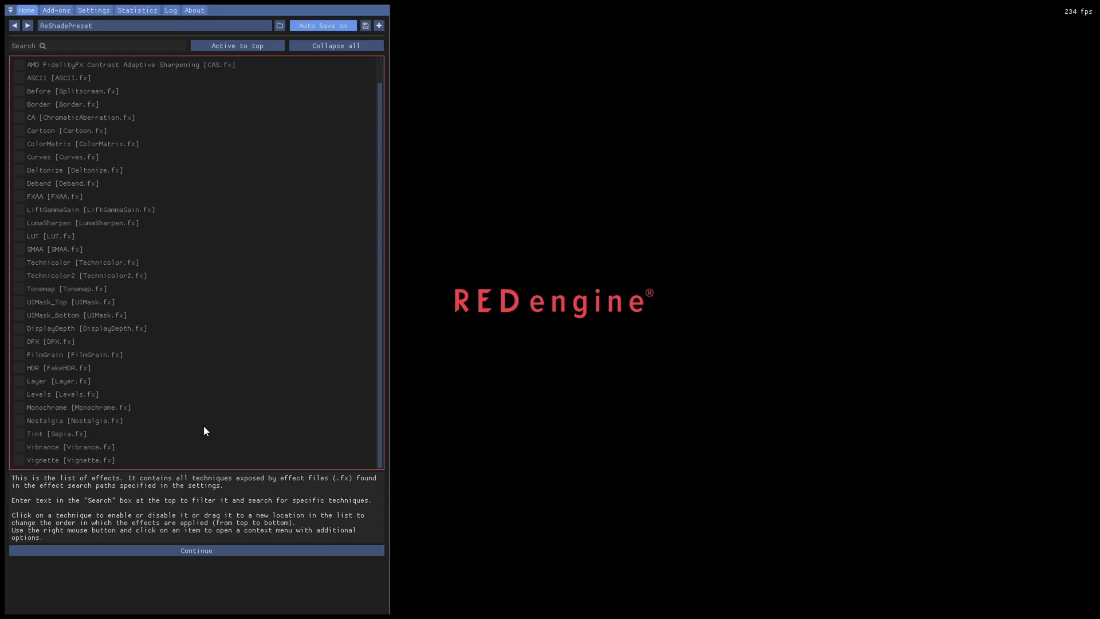
left_click(181, 550)
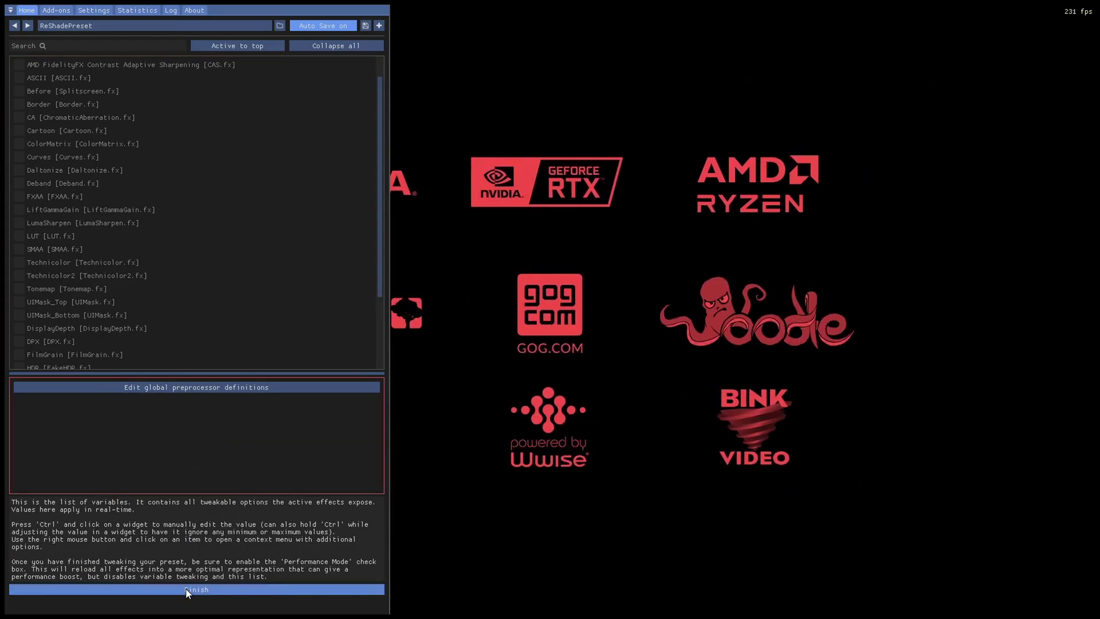
left_click(186, 589)
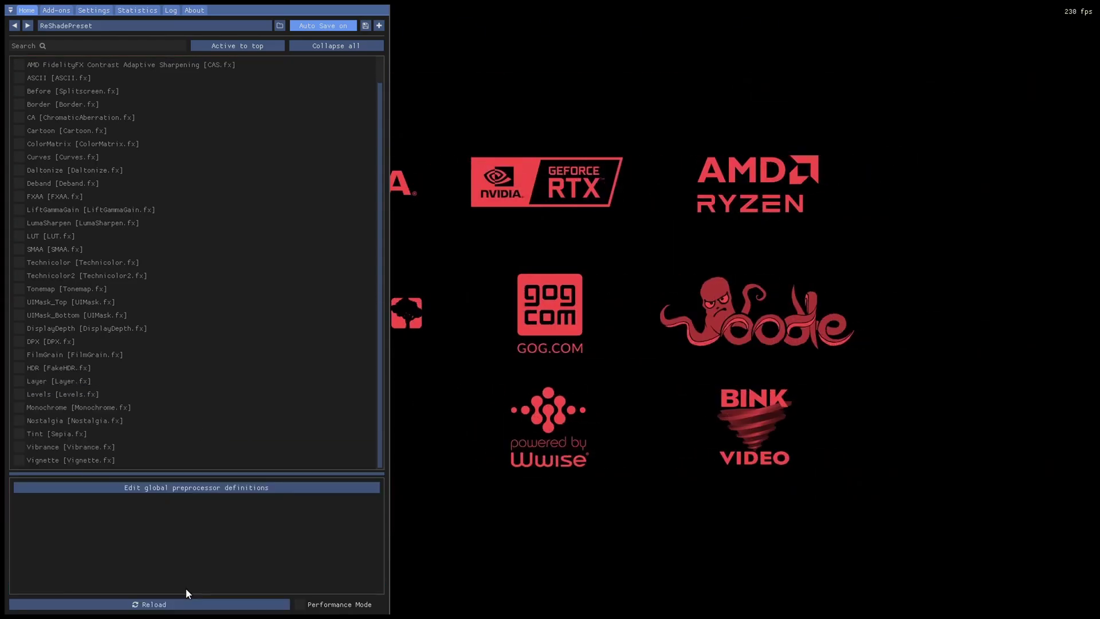
- Load the Haru's Custom Realistic Lighting Reshade.ini preset from the game's bin\x64 folder in ReShade
left_click(172, 29)
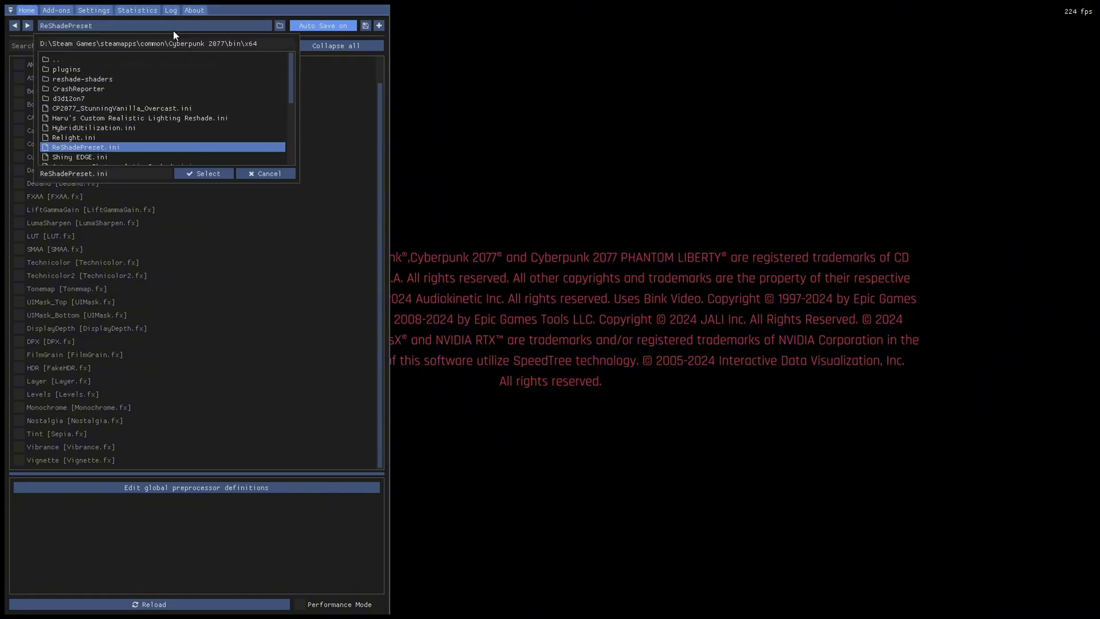
scroll(191, 139, "down", 1)
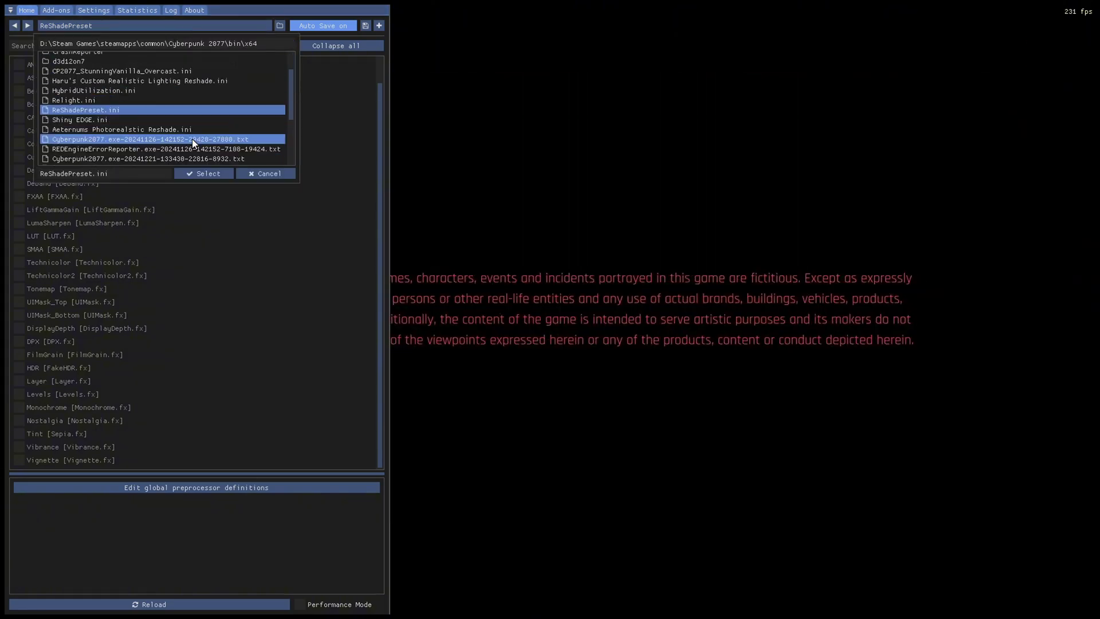
scroll(191, 139, "down", 1)
scroll(191, 142, "up", 1)
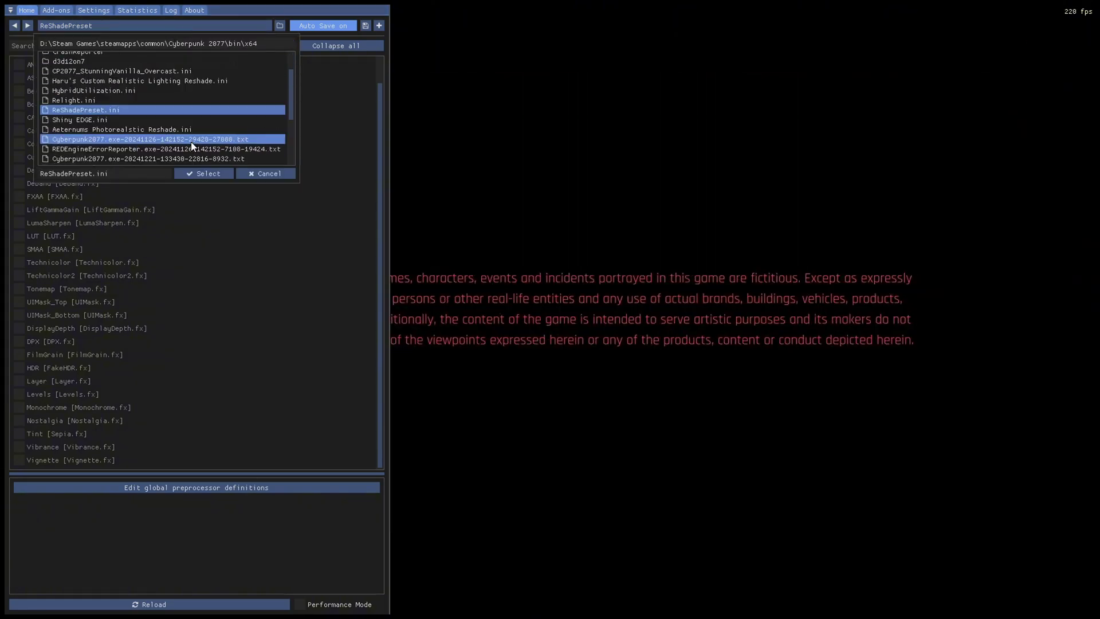
left_click(150, 80)
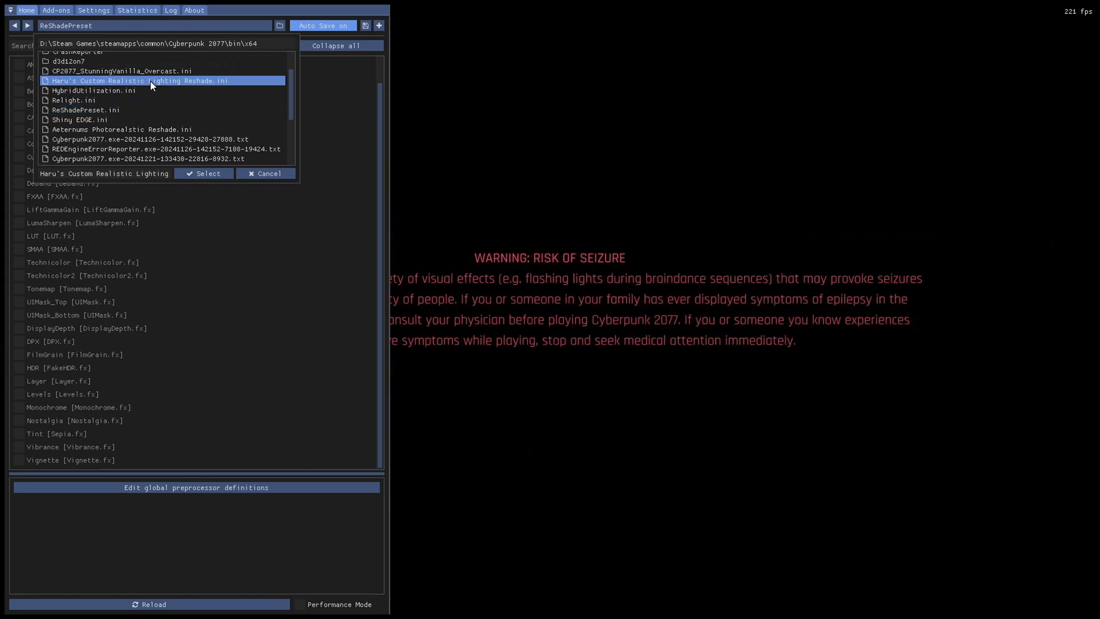
scroll(150, 80, "down", 3)
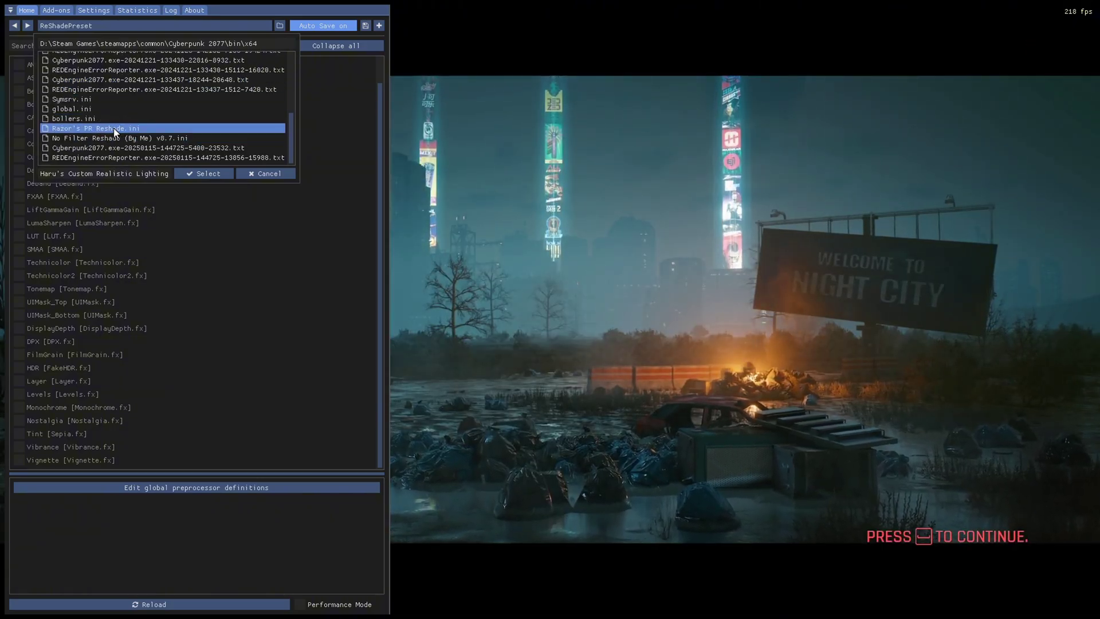
scroll(115, 132, "up", 4)
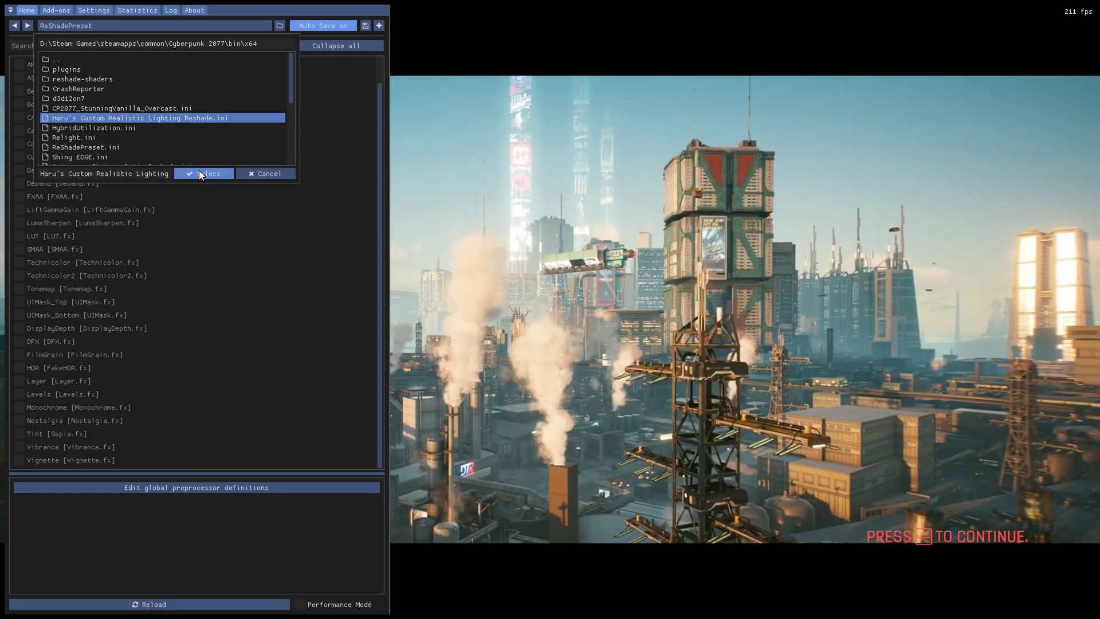
left_click(198, 172)
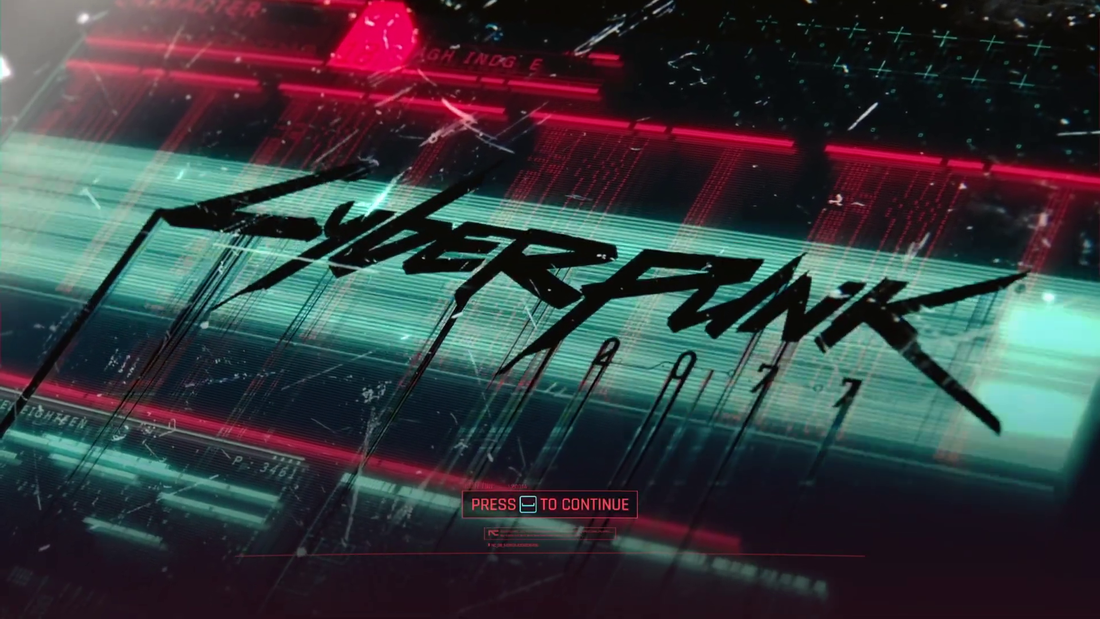
- Open the Cyber Engine Tweaks overlay, bring its Bindings window to the front to check the overlay key, and close the overlay
key("grave")
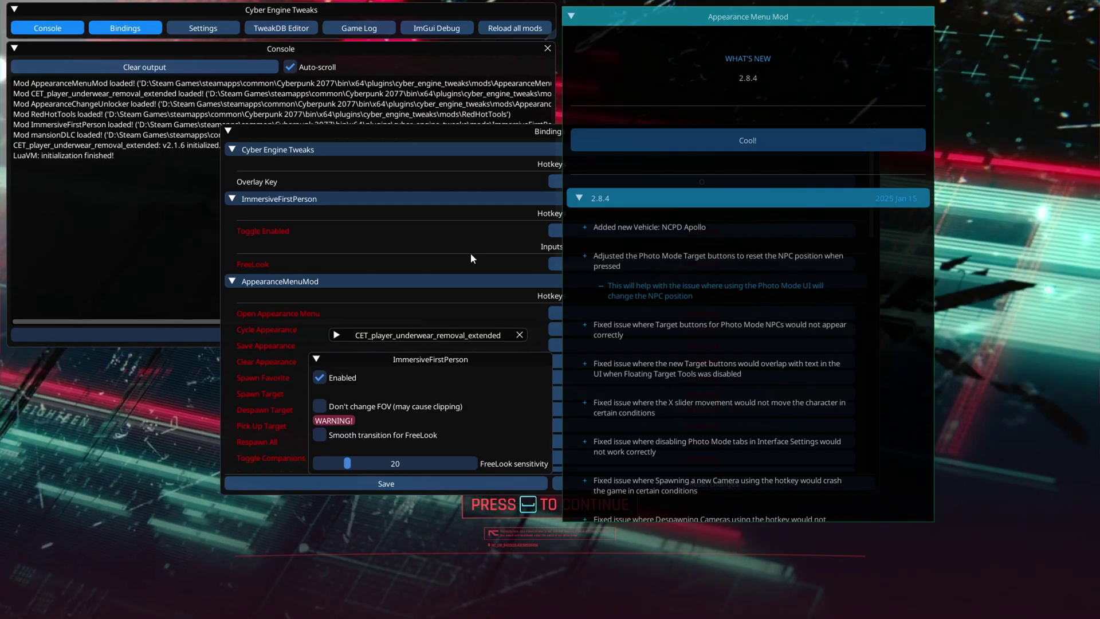
left_click(467, 131)
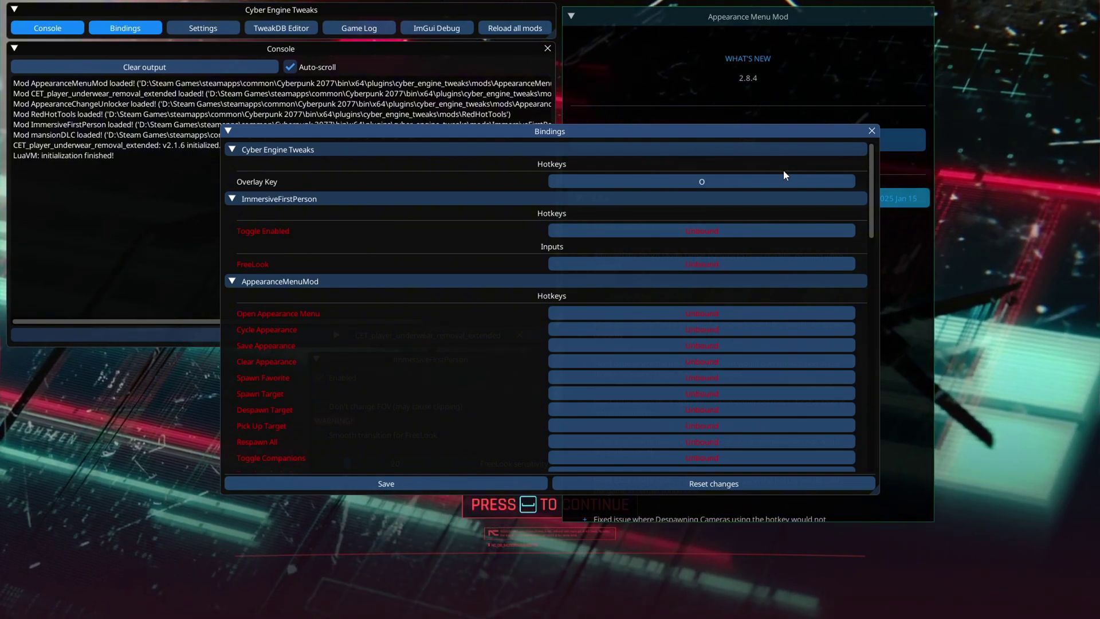
key("o")
- Continue past the Cyberpunk 2077 title screen into the game and walk through the apartment
key("space")
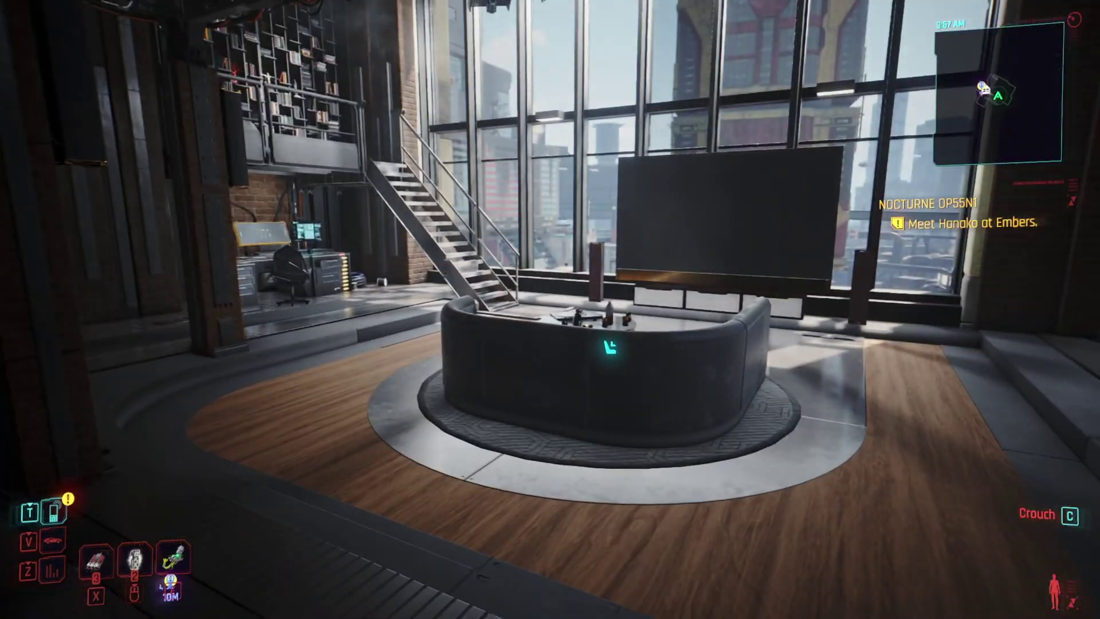
key("w")
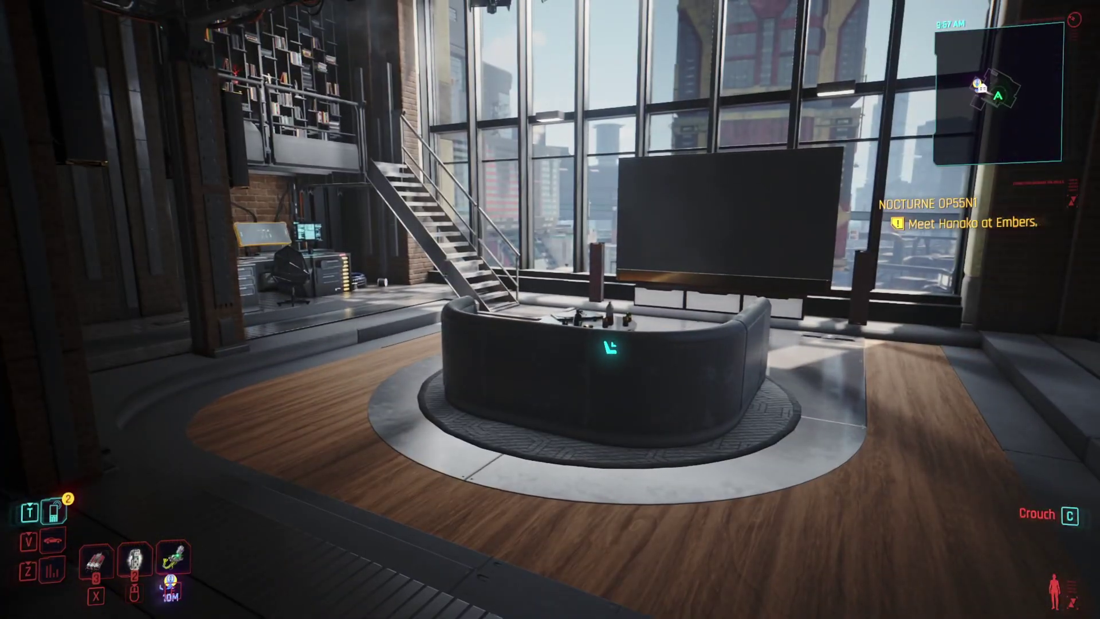
key("w")
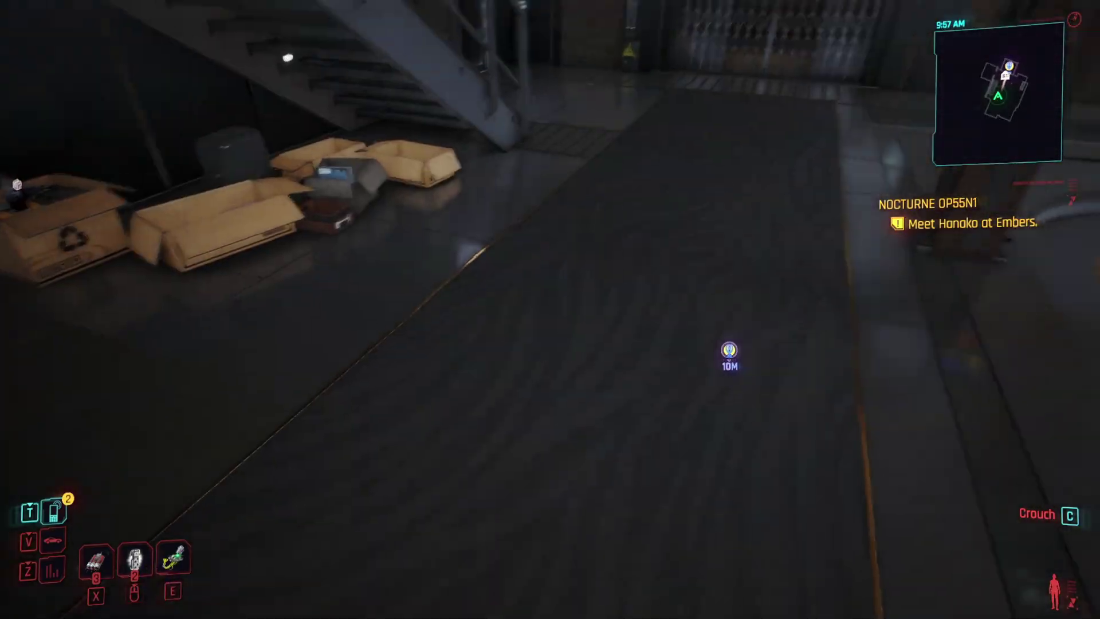